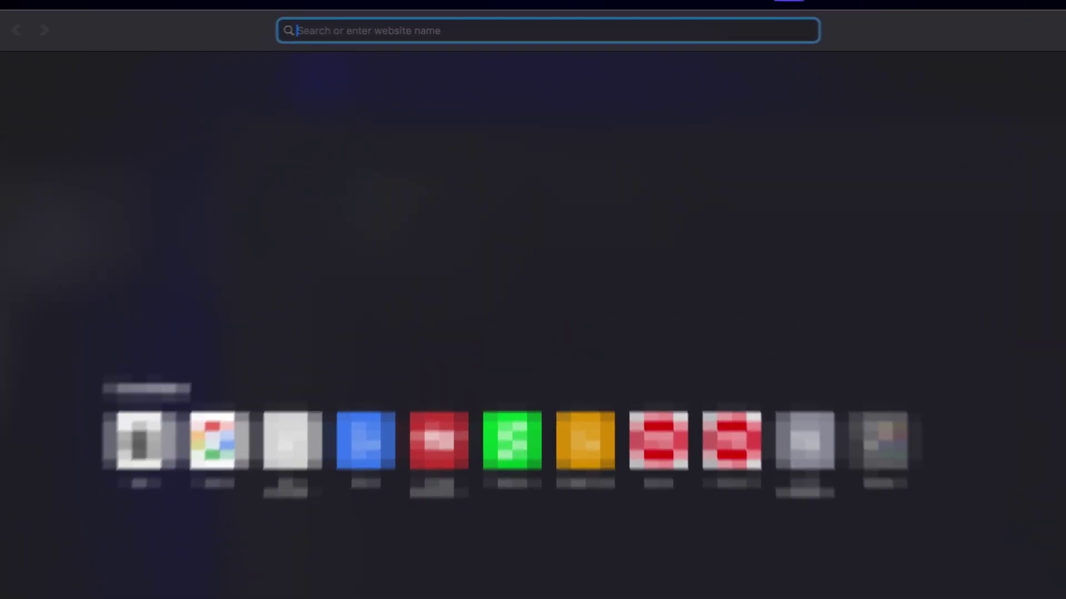
- Open the sketchfab.com website
text(sk)
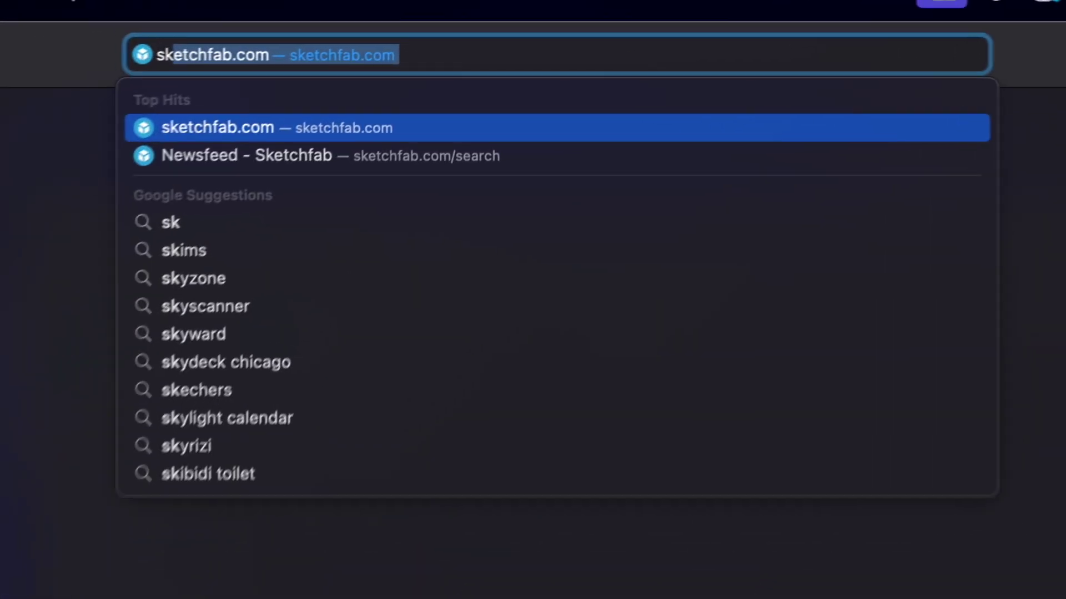
text(etchf)
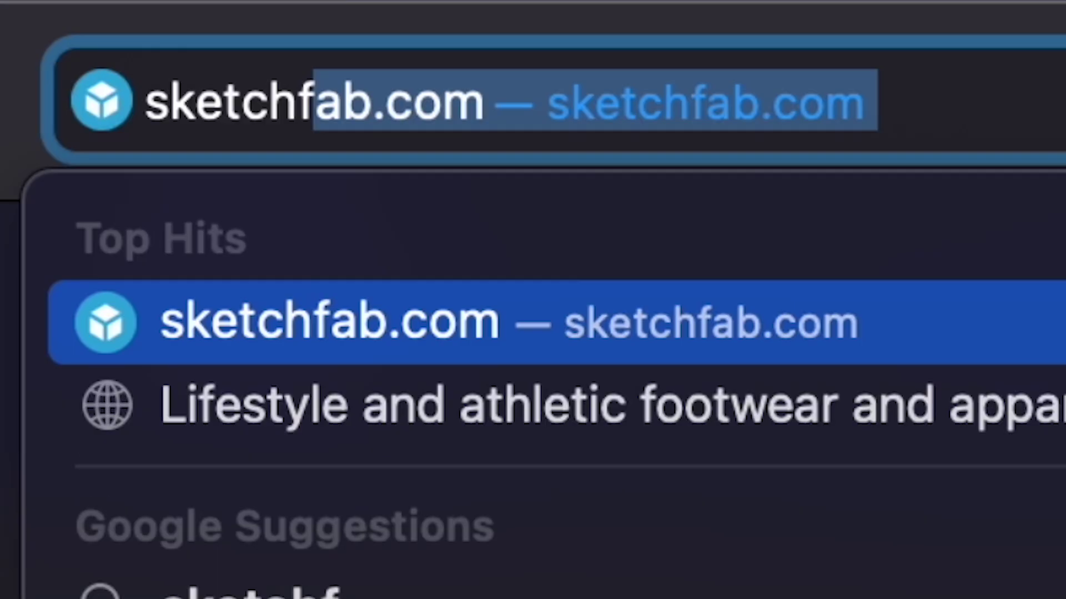
text(a)
key(Return)
- Search the 3D models for "squid game" and download the chosen model in its original .blend format
click(375, 45)
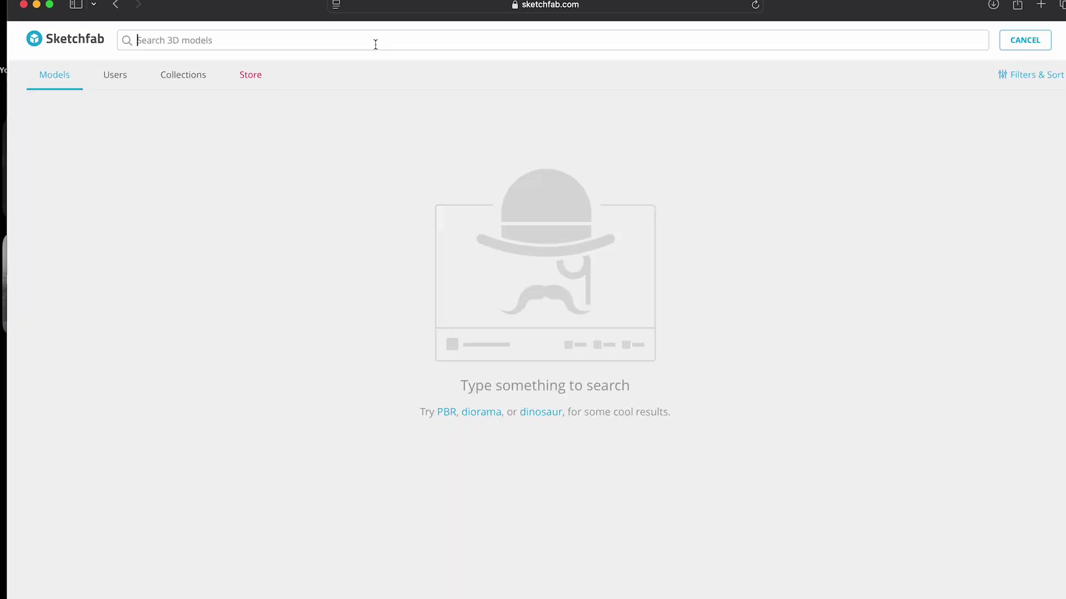
text(s)
text(quid g)
text(am)
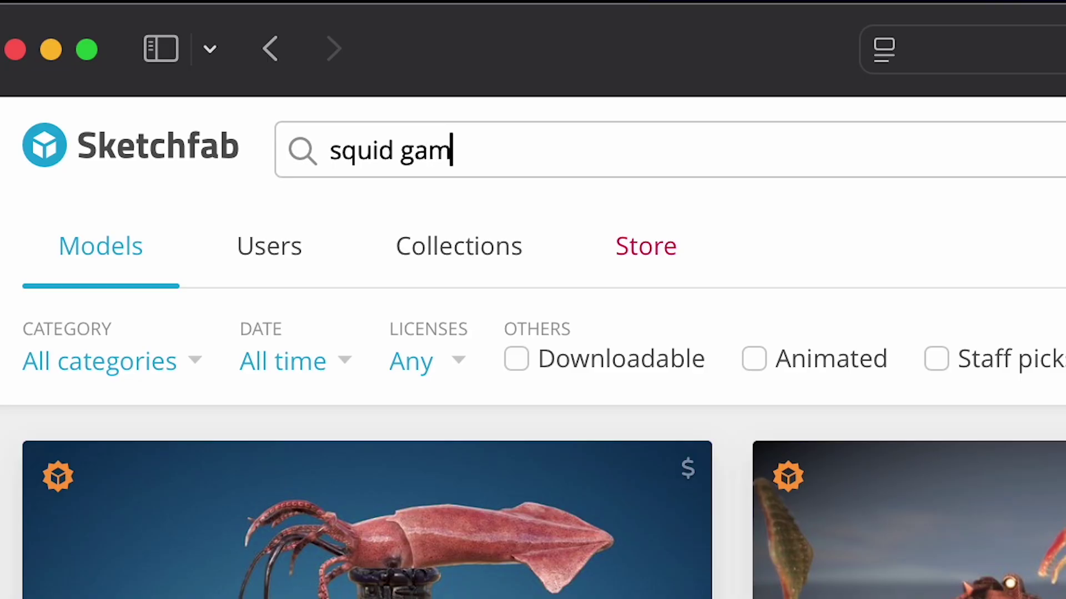
text(e)
scroll(424, 193, down, 10)
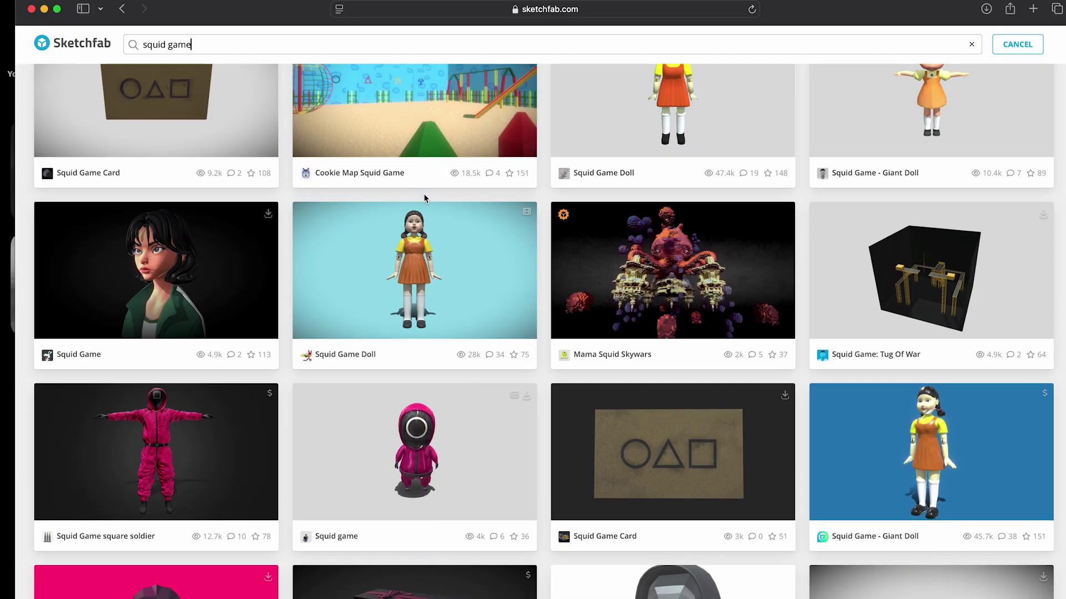
scroll(424, 195, down, 15)
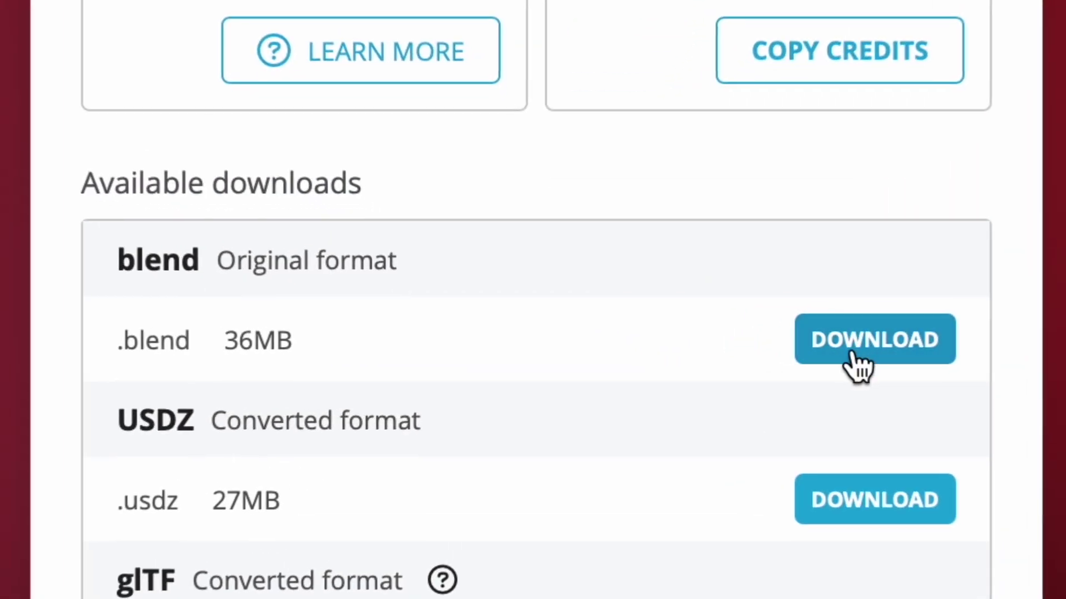
click(852, 358)
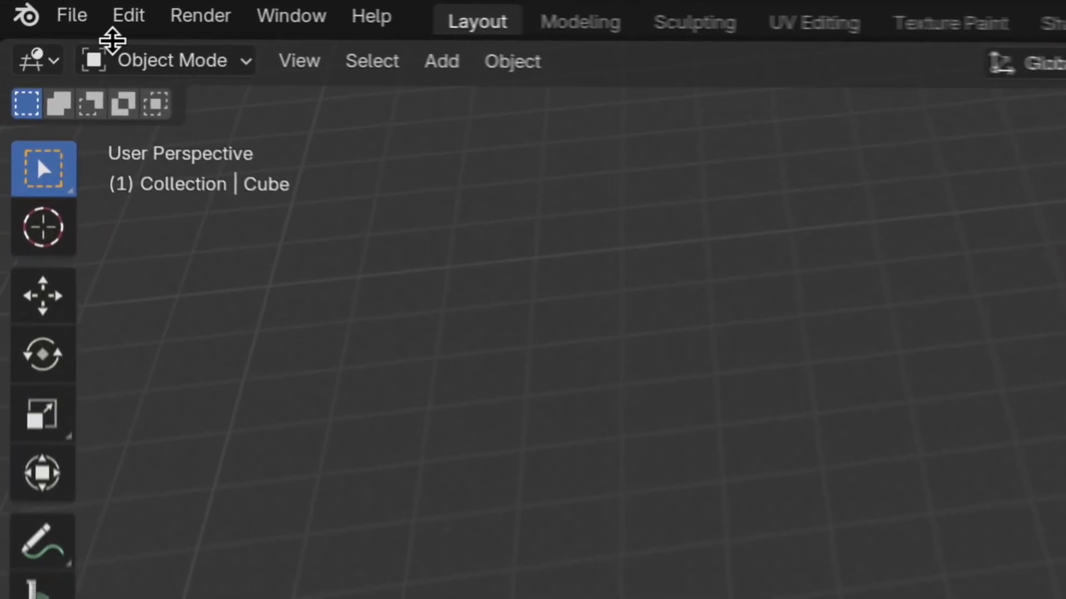
- Switch to Blender and open the downloaded file Squid Game.blend
click(37, 8)
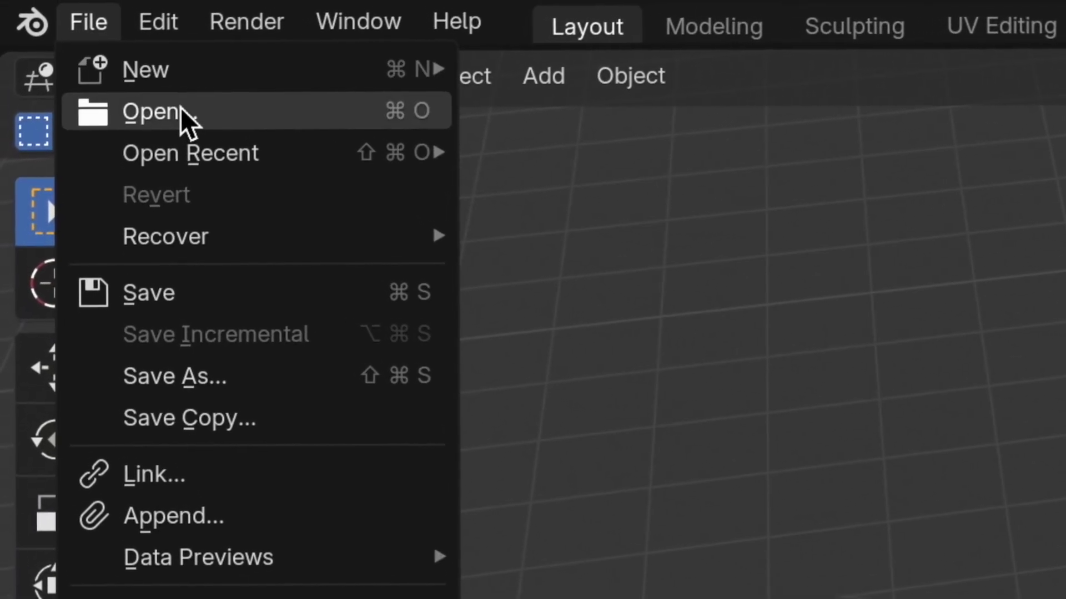
click(181, 111)
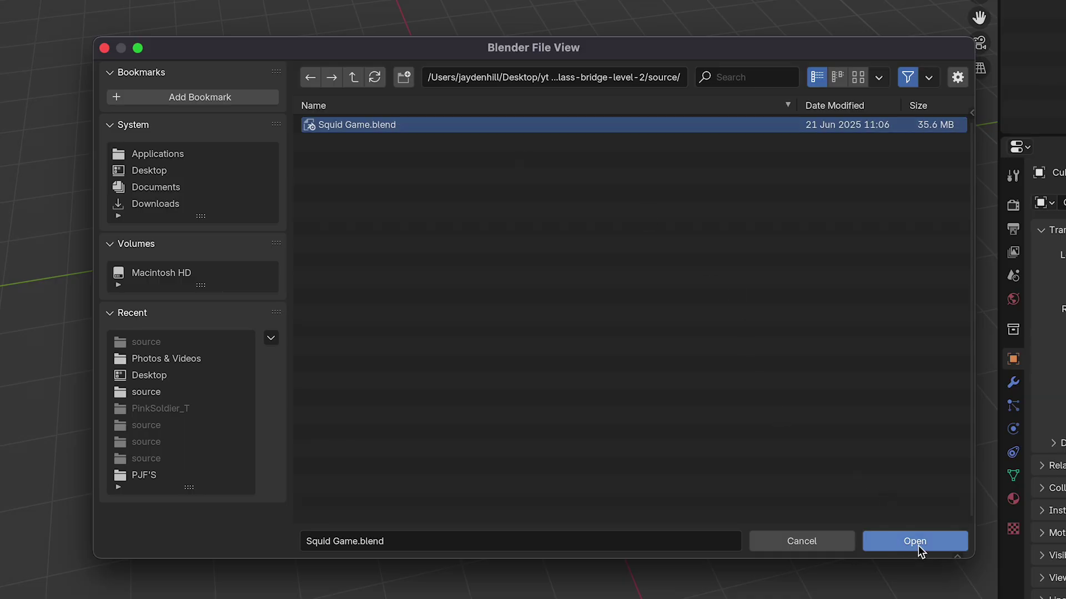
click(914, 541)
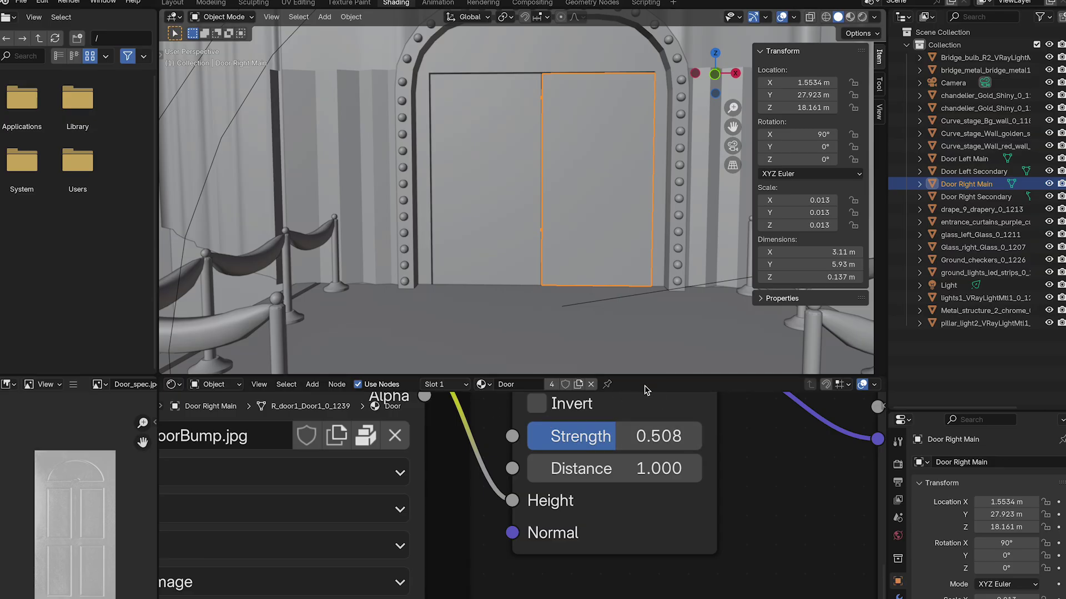
- Enlarge the 3D viewport by shrinking the neighbouring editors, and switch it to the scene camera's view
drag(690, 392, 682, 592)
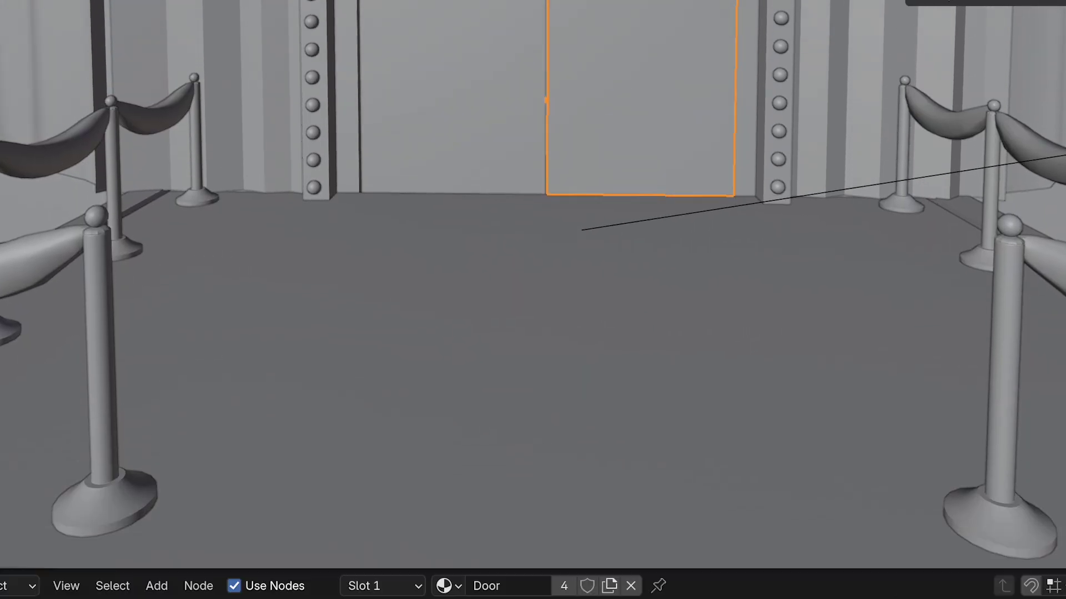
mouse_move(760, 595)
mouse_down()
mouse_move(771, 475)
mouse_move(771, 595)
mouse_up()
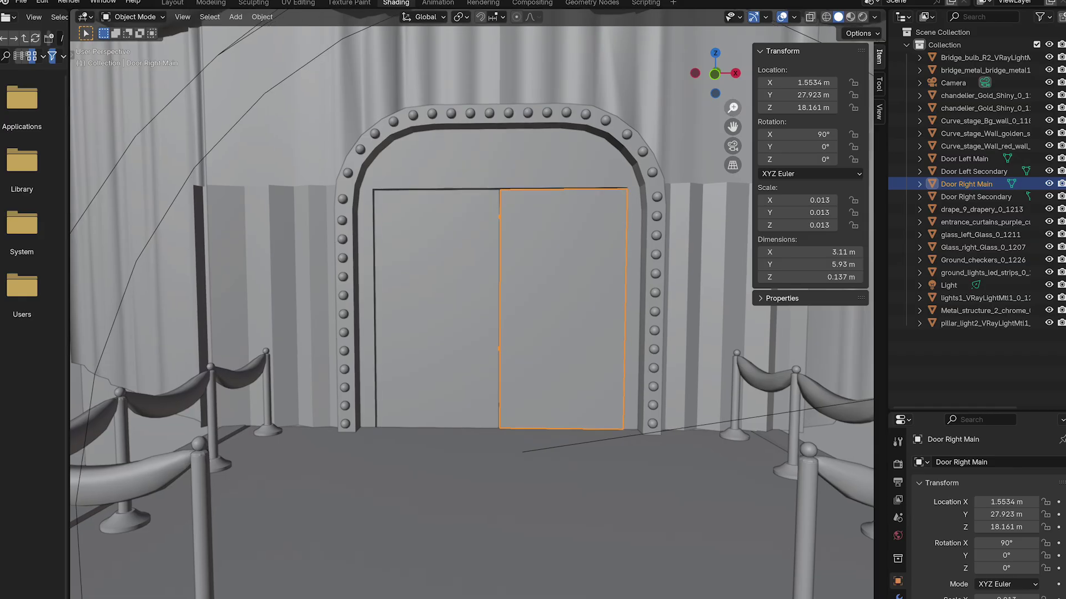
drag(732, 108, 733, 213)
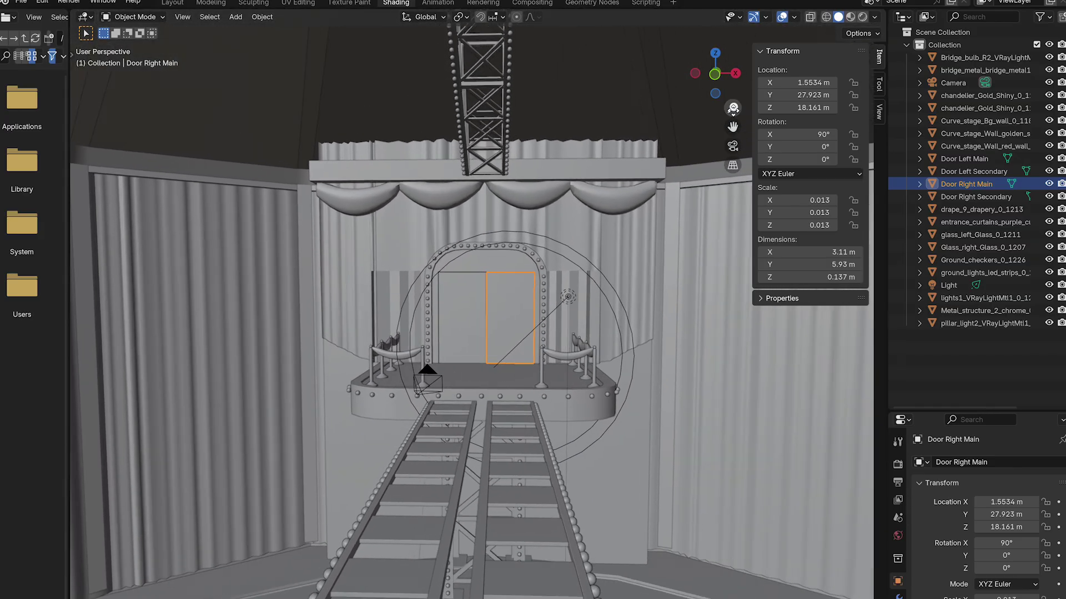
drag(732, 79, 688, 75)
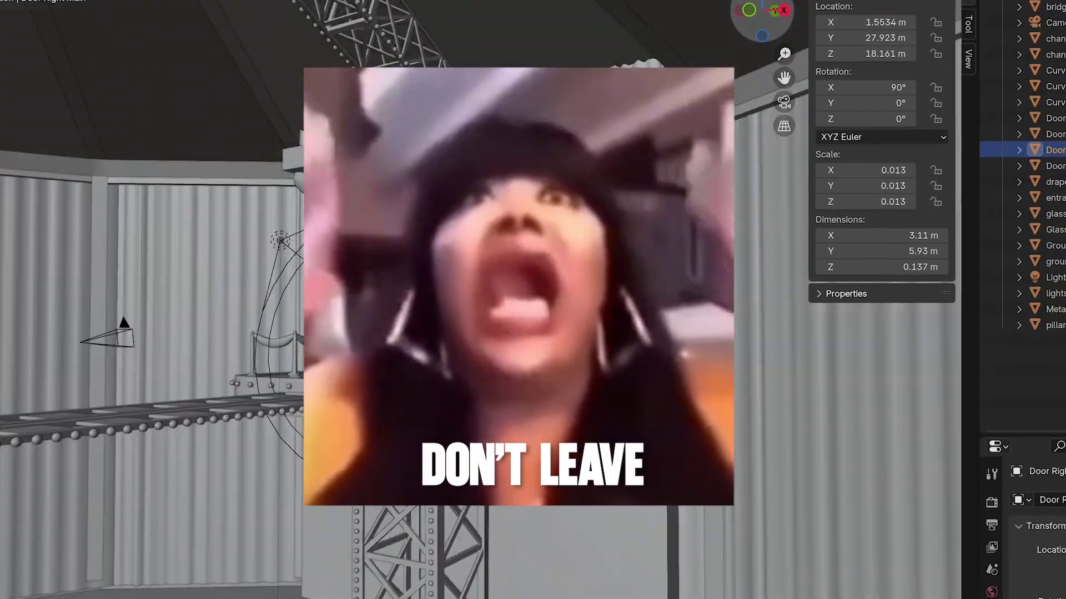
drag(731, 11, 773, 14)
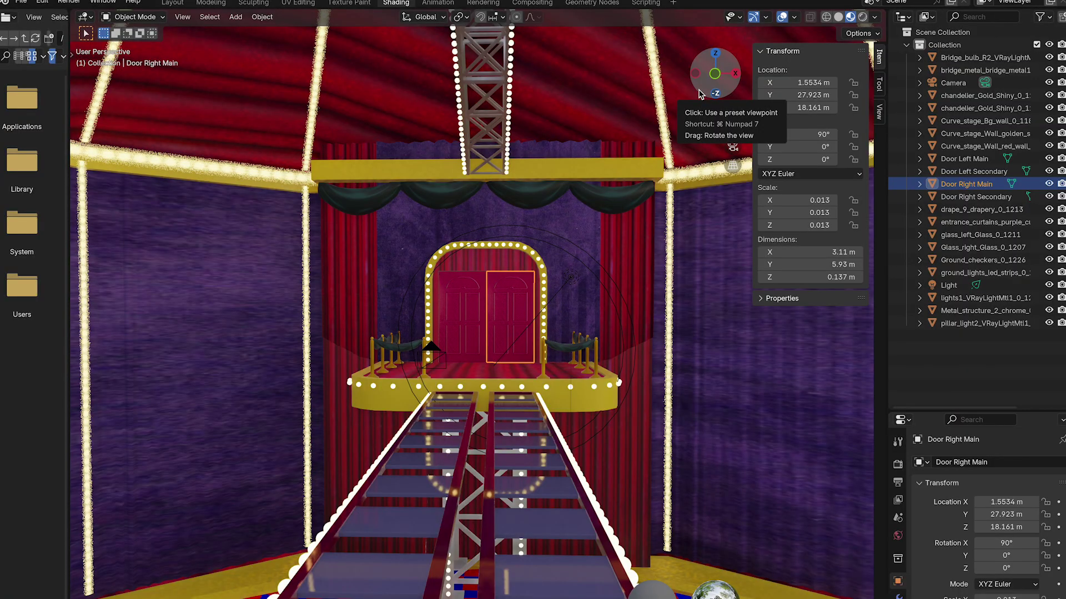
click(732, 146)
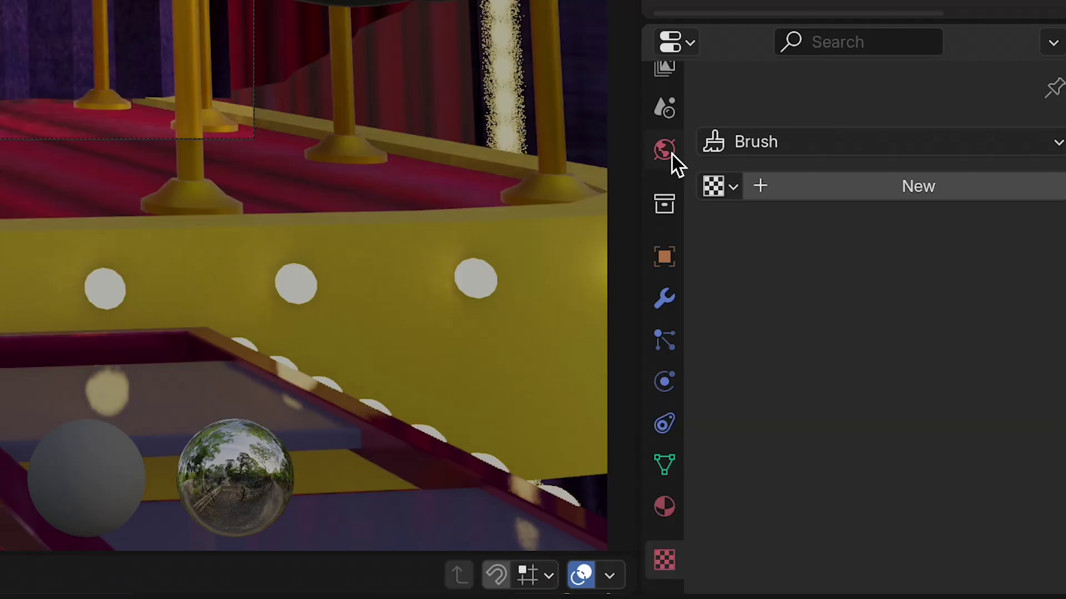
- Show the scene's output format and frame range settings, and enlarge the properties editor
scroll(663, 255, up, 4)
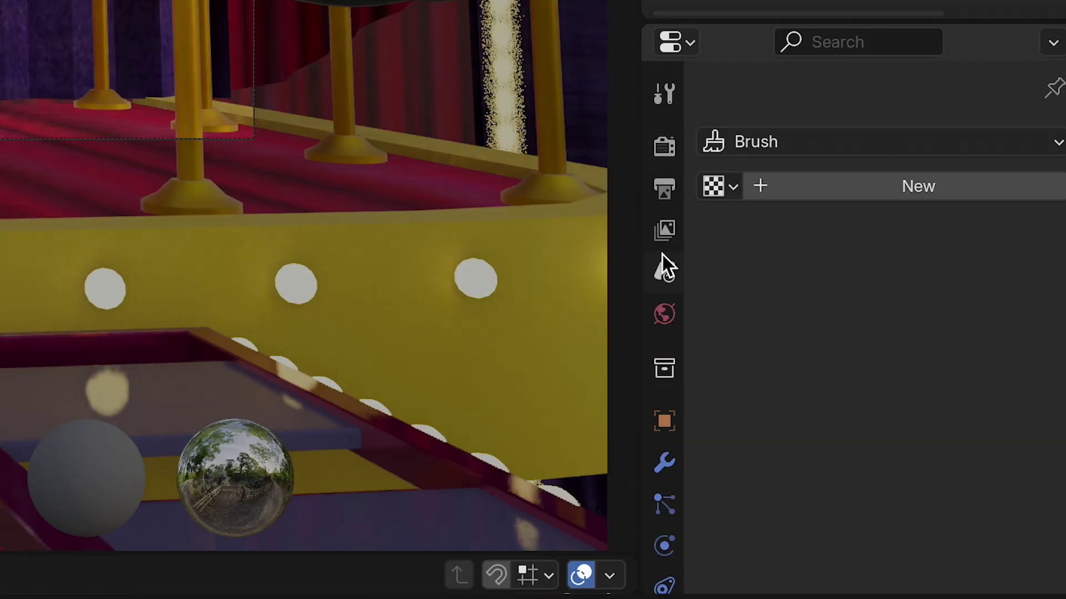
click(662, 256)
click(662, 189)
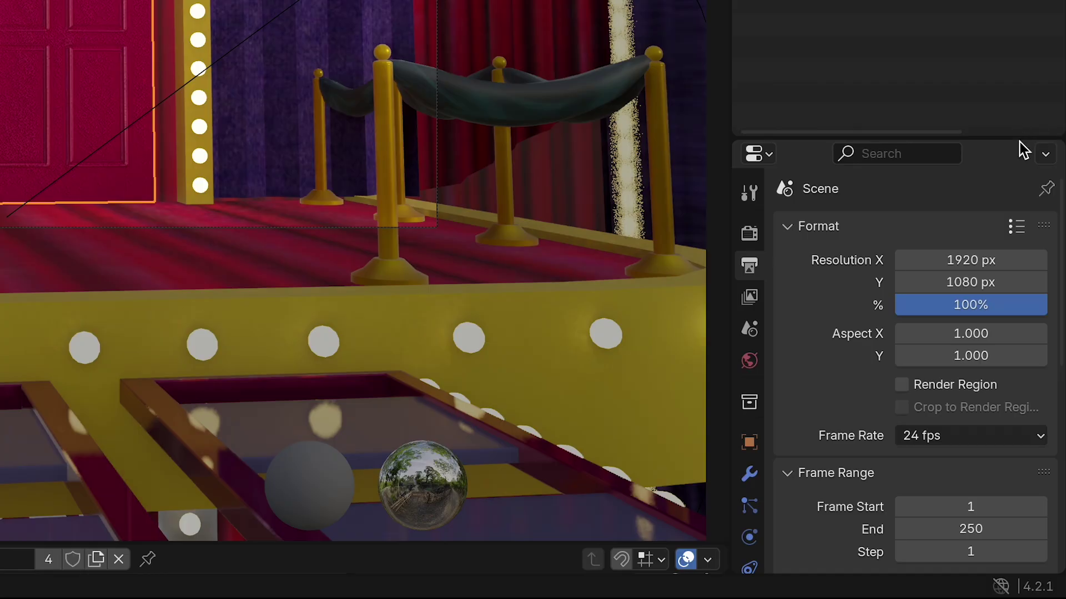
drag(1019, 138, 1005, 13)
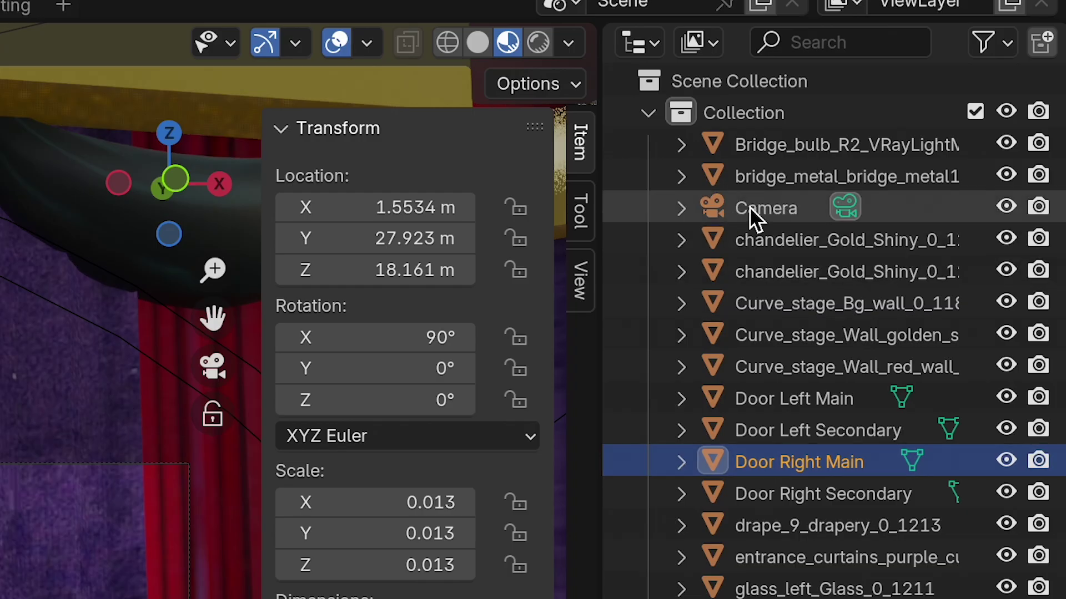
- Select the scene camera and move it back from the doors to a Y location of 4.0205 m
click(754, 216)
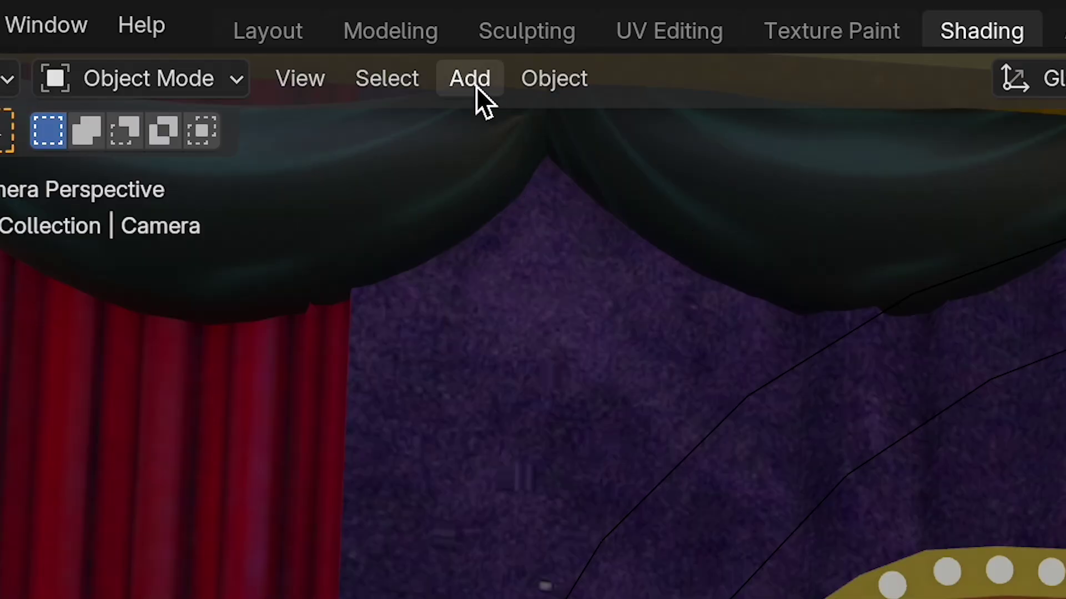
click(476, 83)
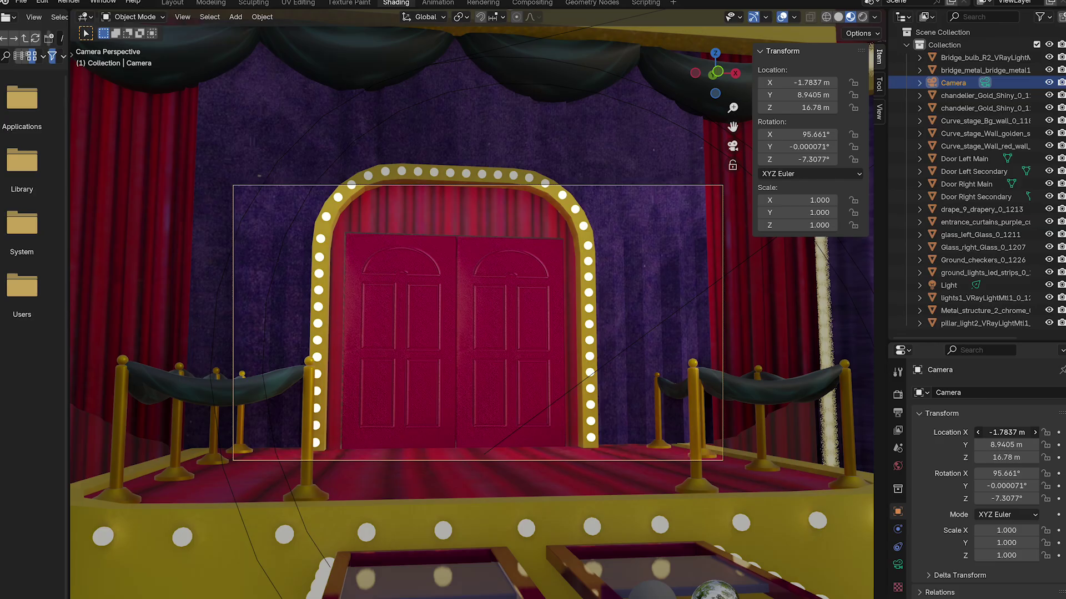
drag(1006, 432, 983, 433)
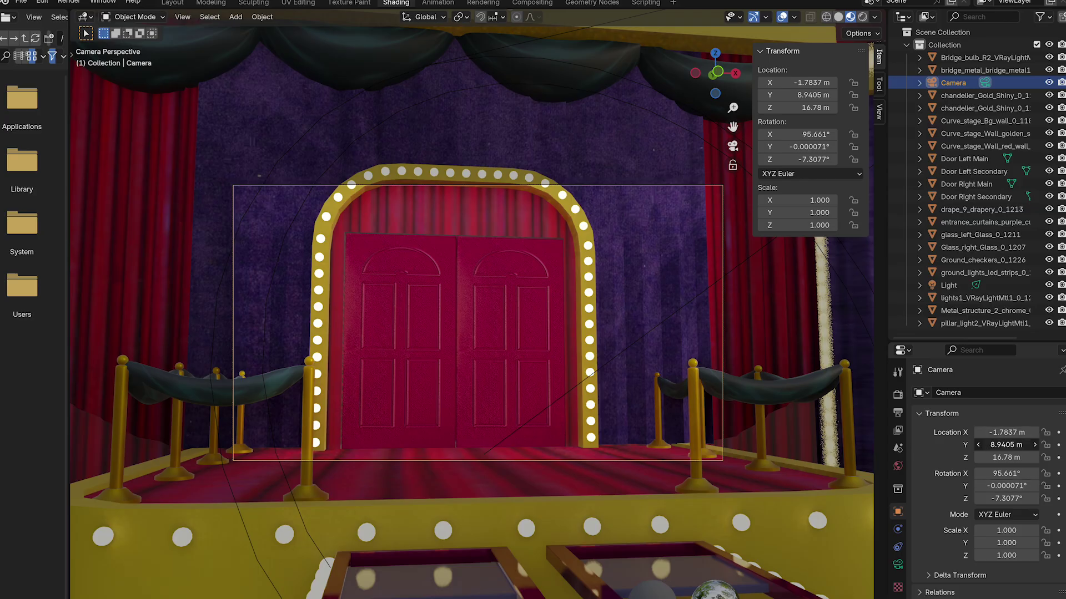
drag(1006, 445, 1029, 444)
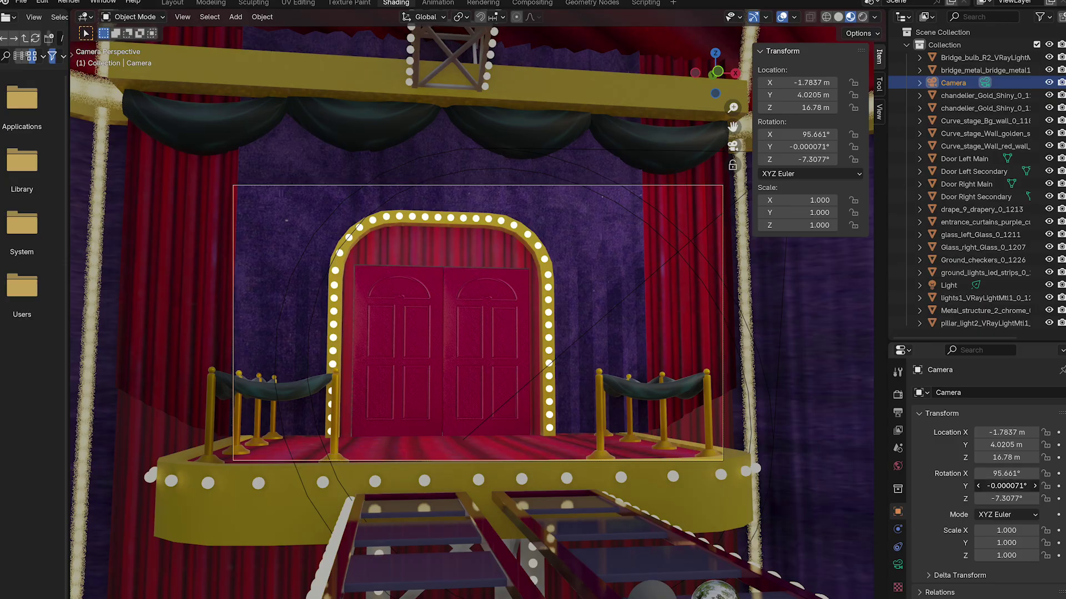
- Undo a trial change to the camera's rotation and set its Z rotation to -1.3077°
mouse_move(1005, 485)
mouse_down()
mouse_move(971, 486)
mouse_move(1016, 498)
mouse_up()
key(ctrl+z)
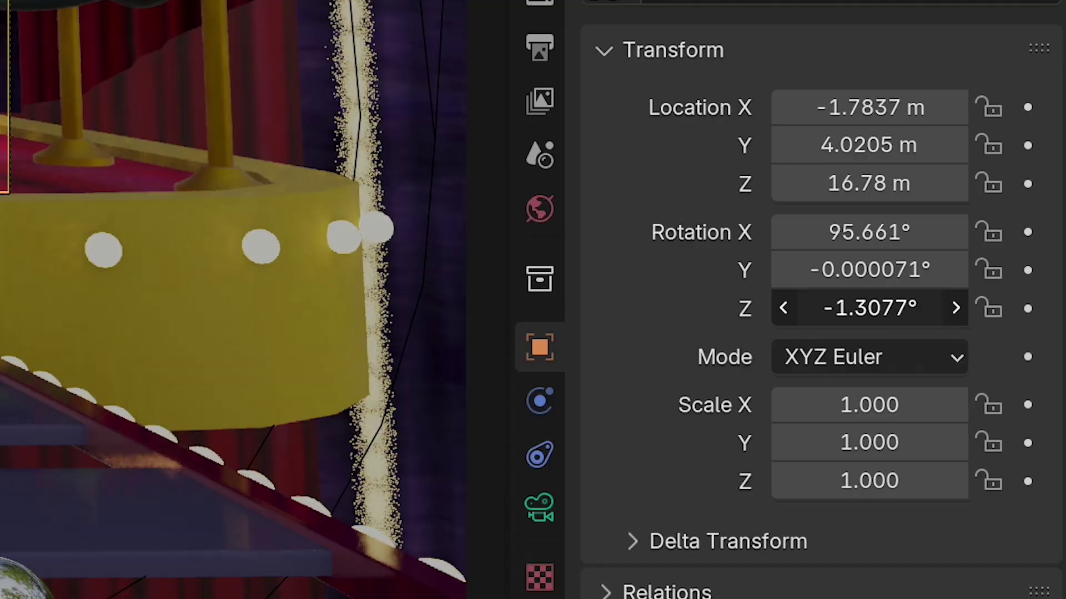
drag(870, 309, 855, 308)
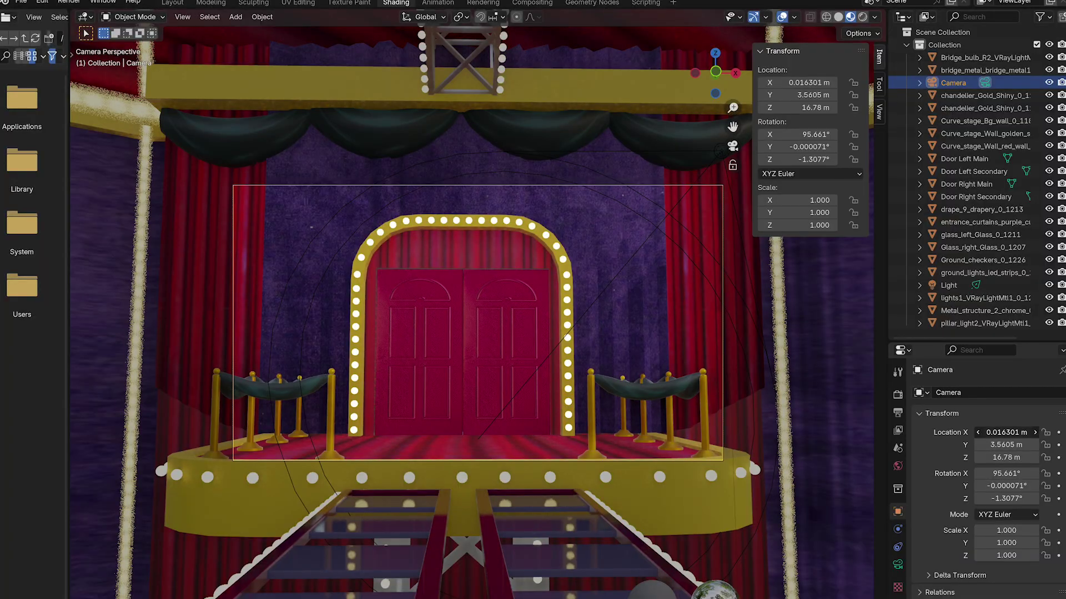
- Center the camera over the bridge at X location -0.2837 m and set its Y location to -4.3995 m
drag(1007, 432, 968, 444)
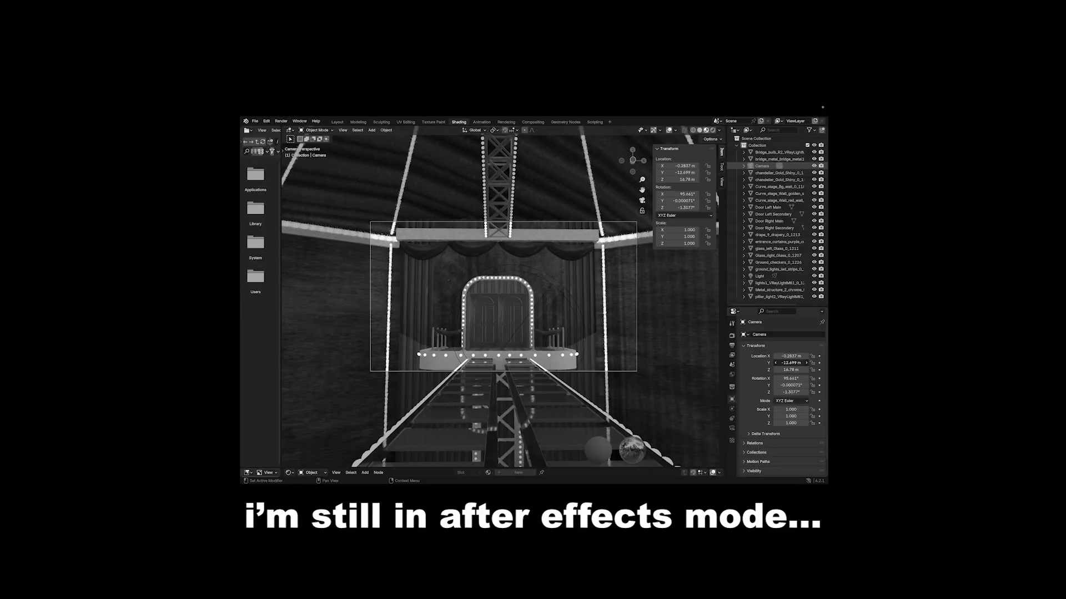
drag(790, 363, 771, 363)
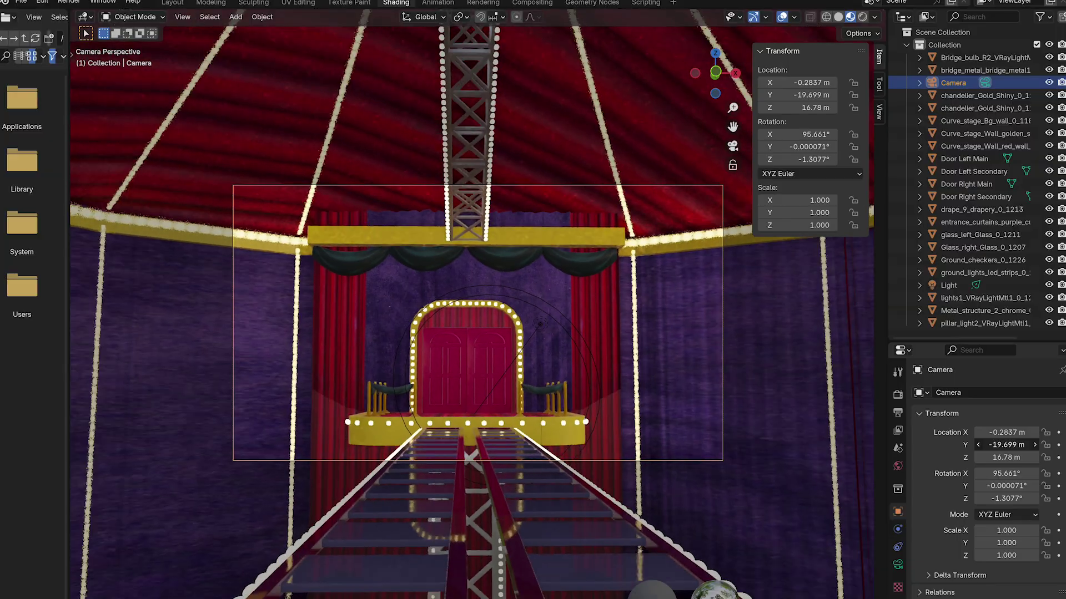
mouse_move(1006, 444)
mouse_down()
mouse_move(1020, 444)
mouse_move(994, 444)
mouse_move(1006, 446)
mouse_up()
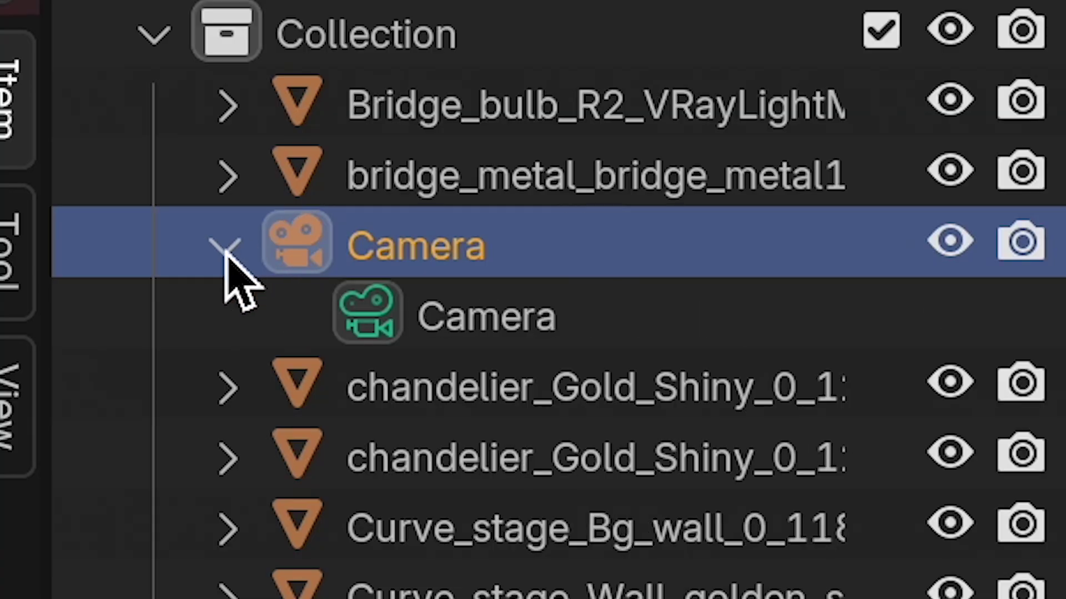
- Open the camera's lens settings and widen the shot with a focal length of 7 mm
click(466, 336)
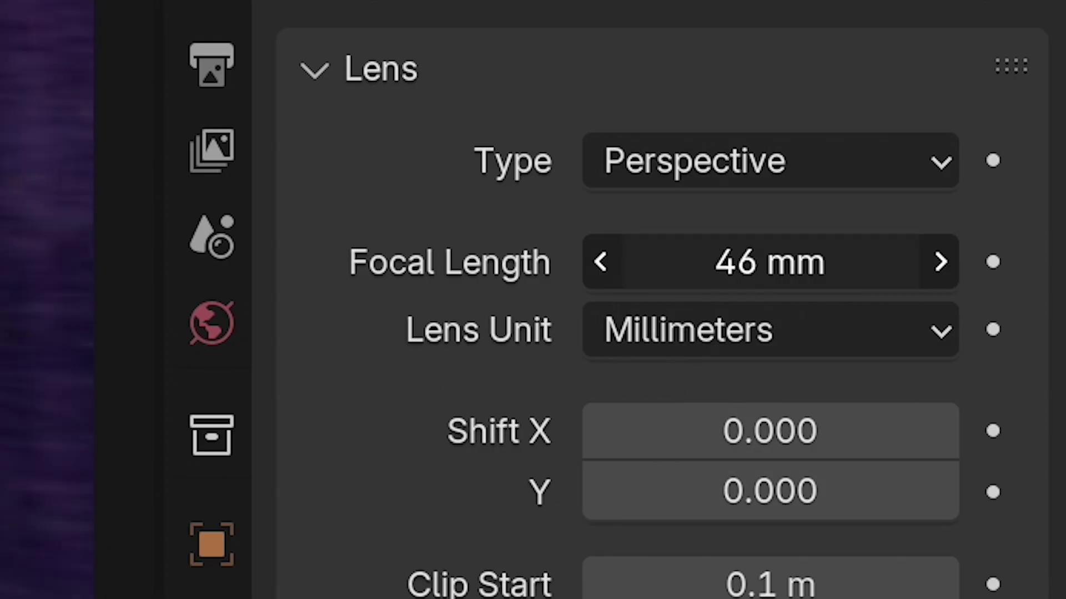
drag(771, 262, 627, 262)
drag(770, 261, 751, 262)
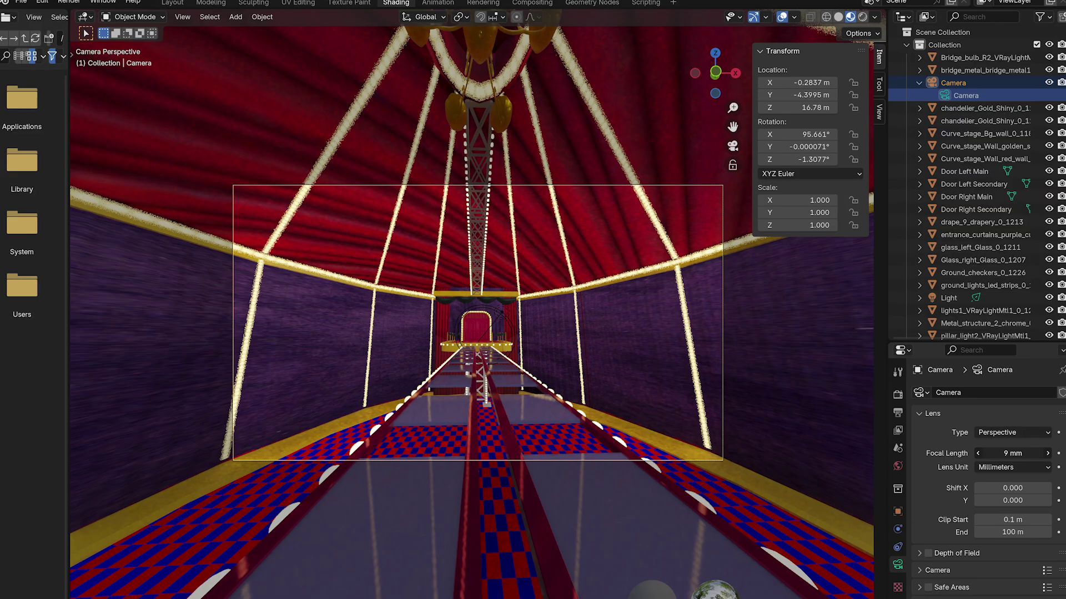
drag(1013, 453, 986, 453)
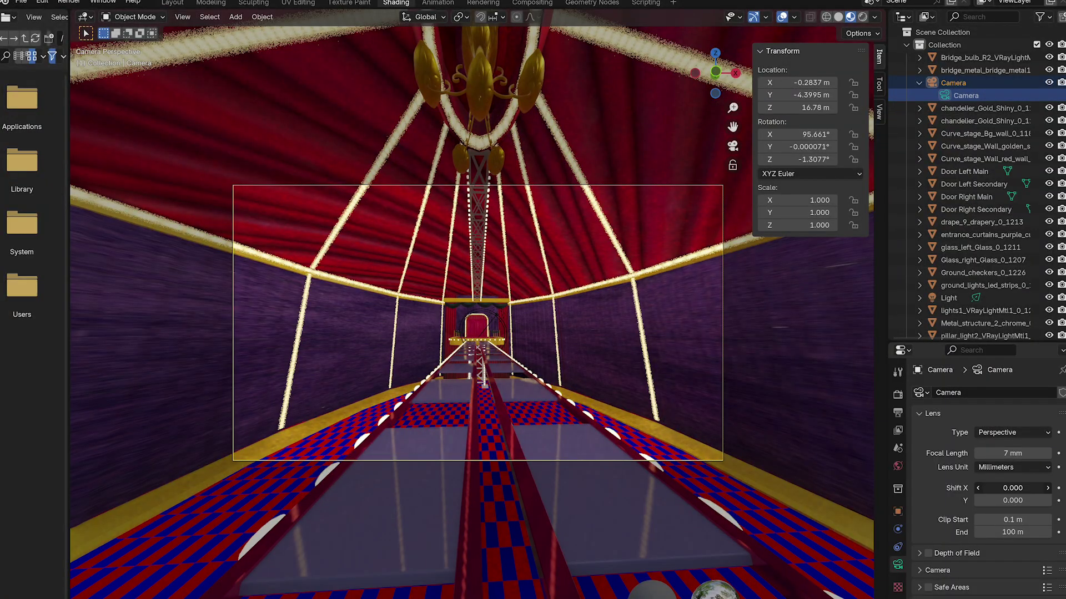
- Undo a trial horizontal lens shift and set the camera's focal length to 11 mm
drag(1010, 488, 1034, 488)
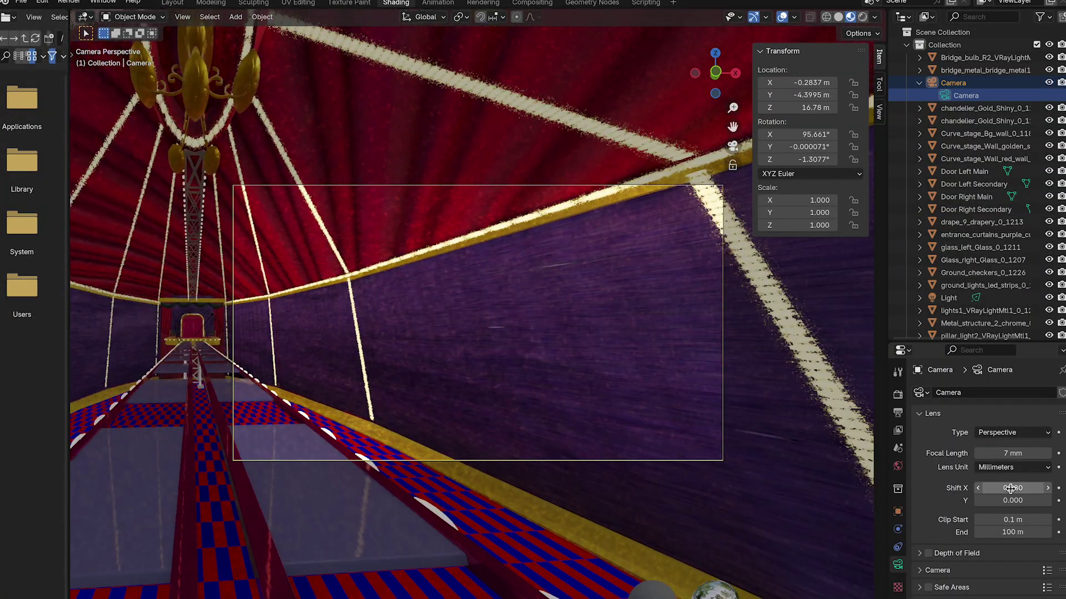
key(super+z)
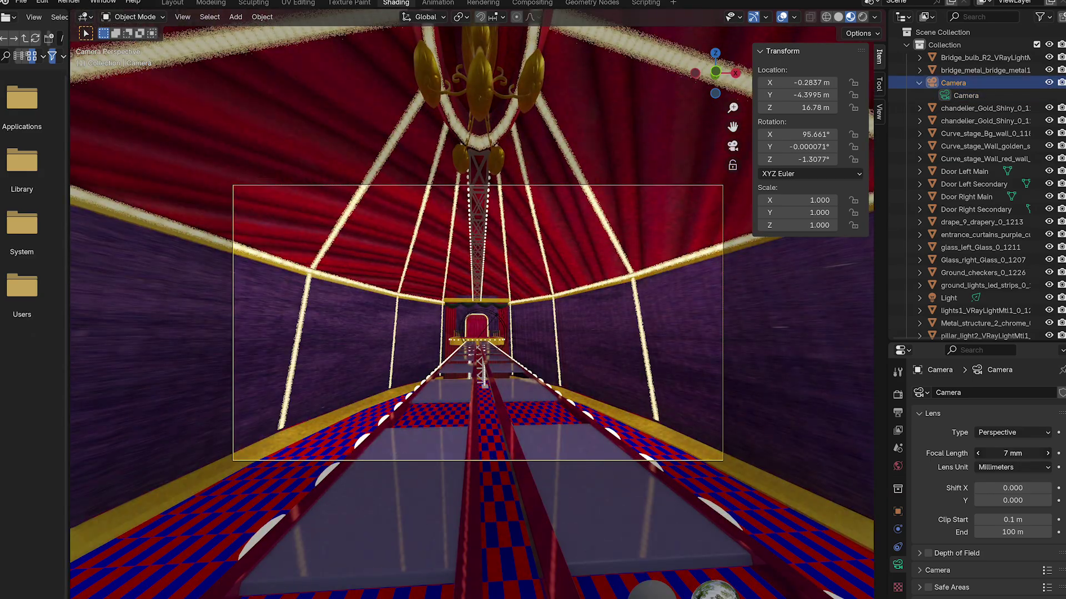
mouse_move(1012, 453)
mouse_down()
mouse_move(1052, 454)
mouse_move(1016, 453)
mouse_up()
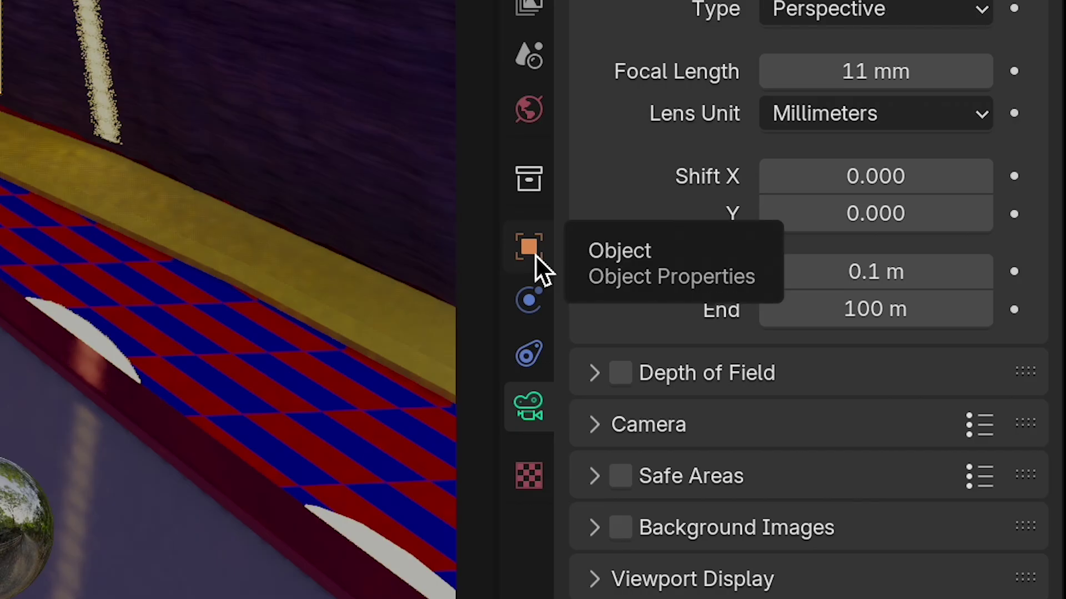
- Return to the camera's object properties and reposition it by adjusting its Y and Z location
click(898, 512)
mouse_move(995, 445)
mouse_down()
mouse_move(1009, 445)
mouse_move(982, 462)
mouse_up()
drag(982, 463, 999, 463)
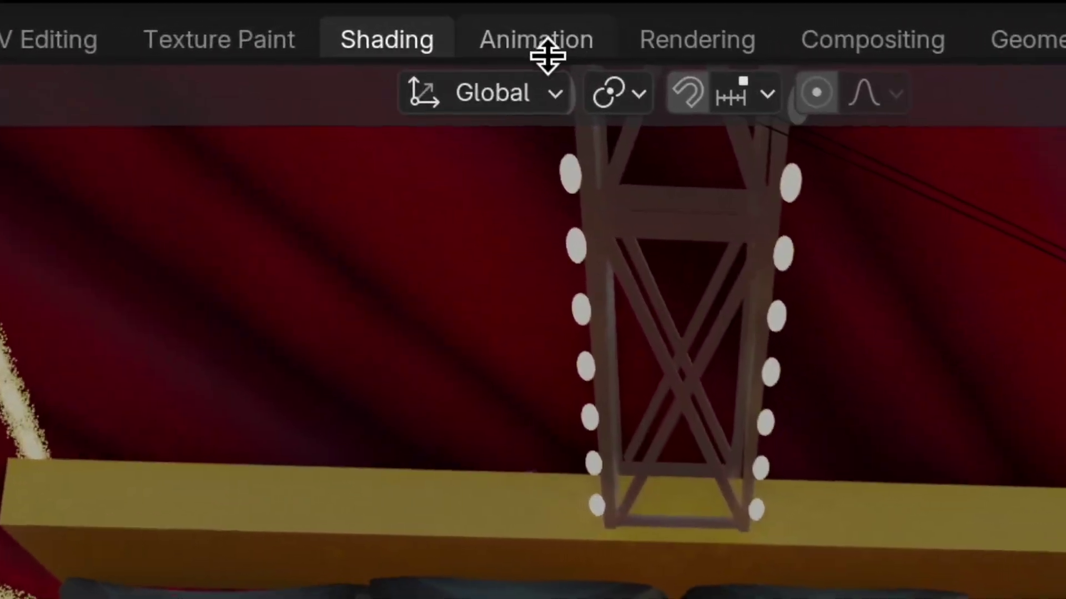
- Switch to the Animation workspace's camera view and keyframe the camera's Y location at frame 1
click(533, 45)
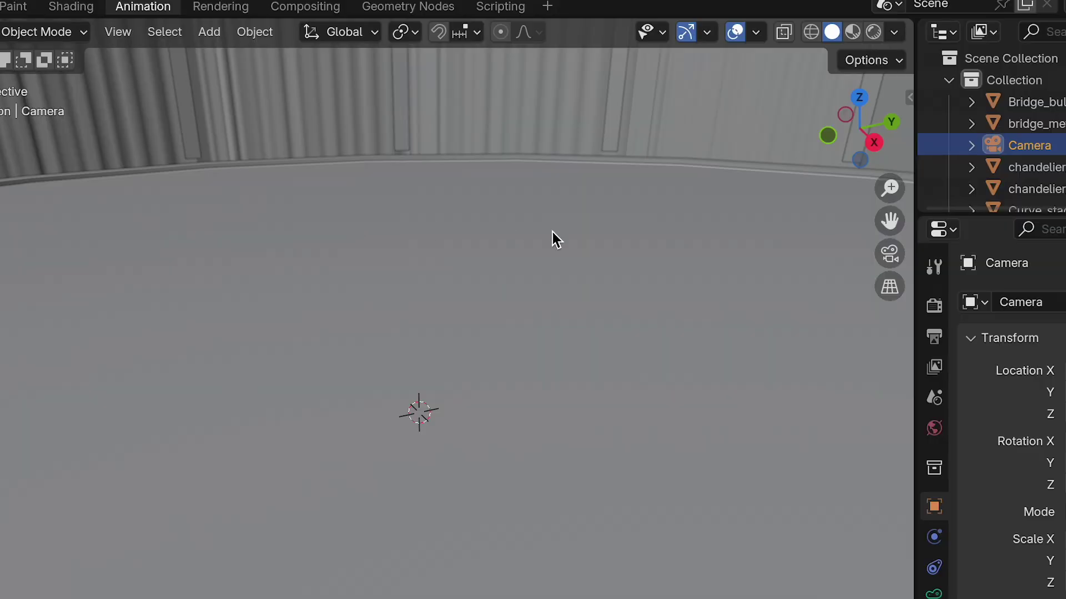
click(888, 254)
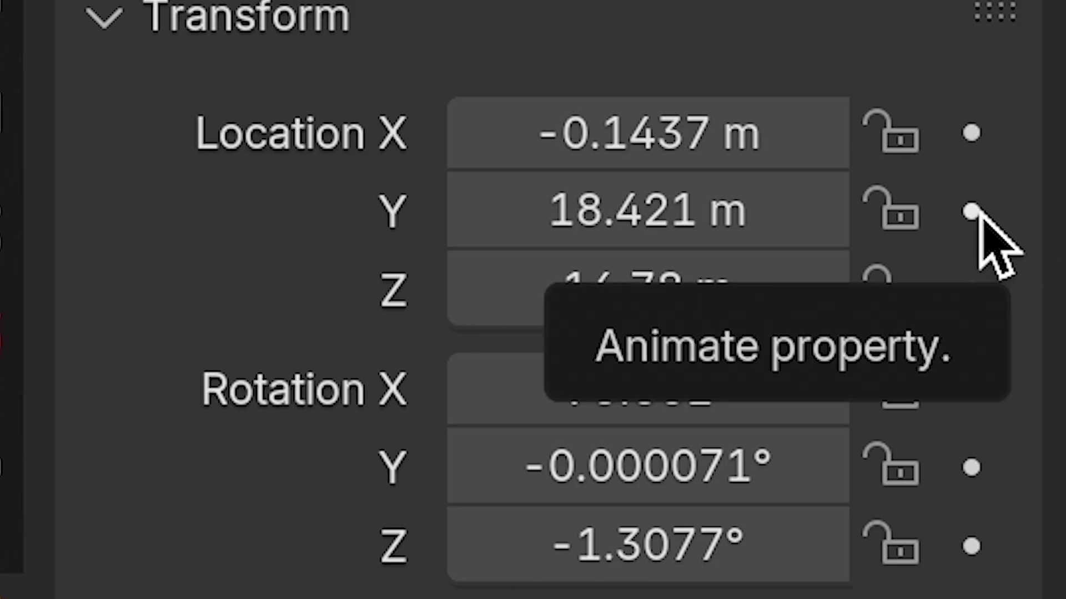
click(971, 212)
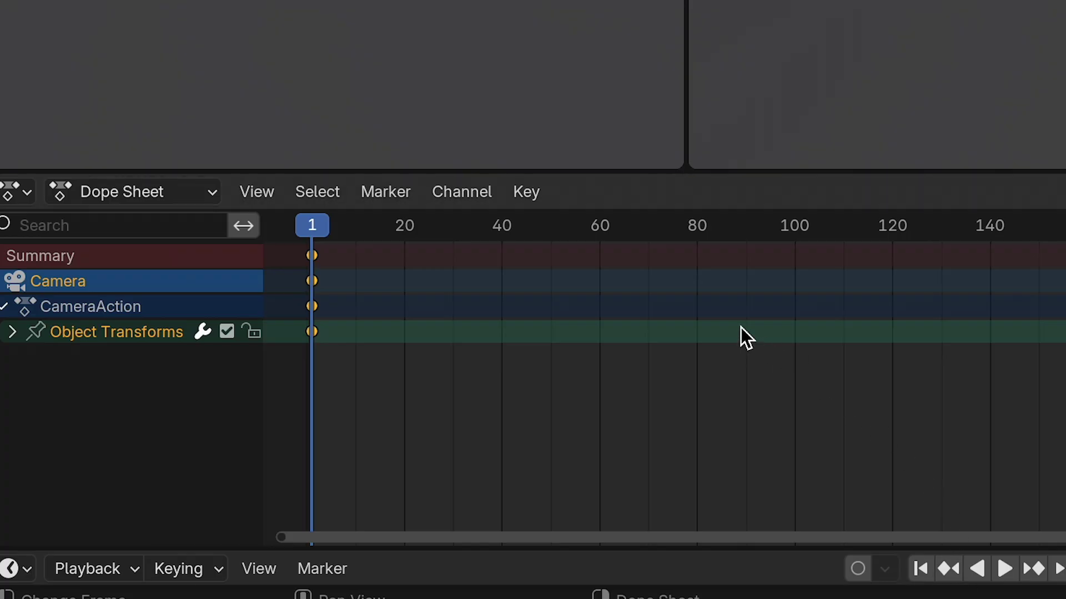
- At frame 99, set the camera's Y location to -18.379 m and keyframe it
key(space)
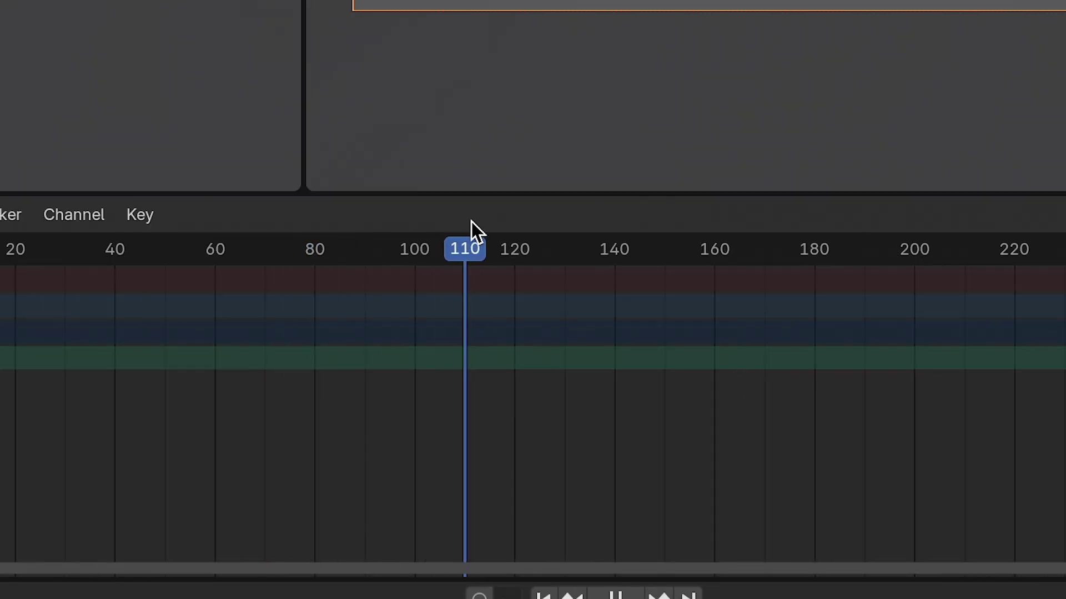
key(space)
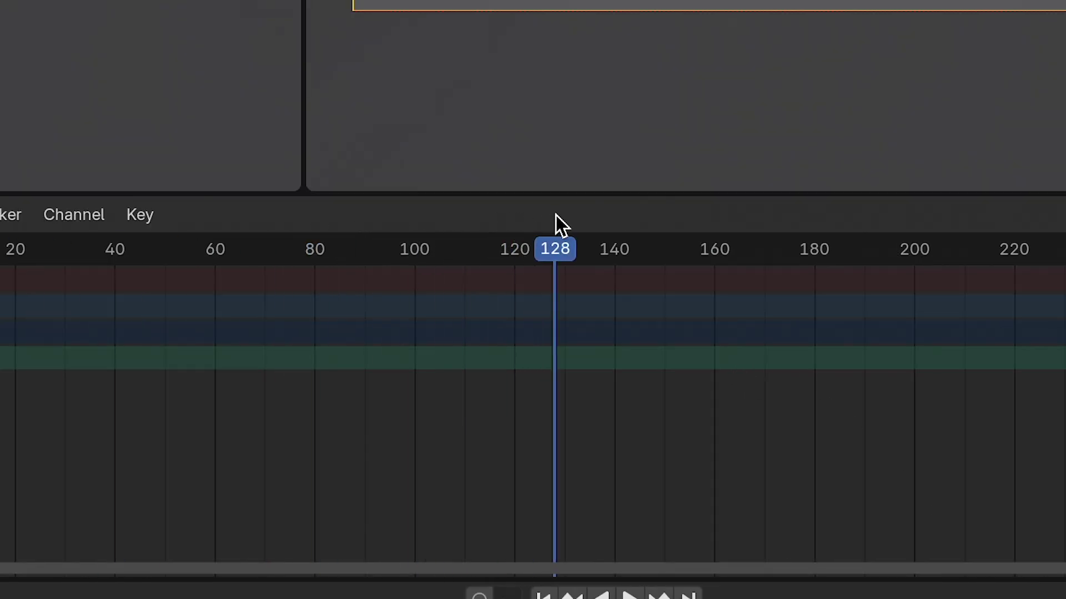
drag(566, 252, 323, 290)
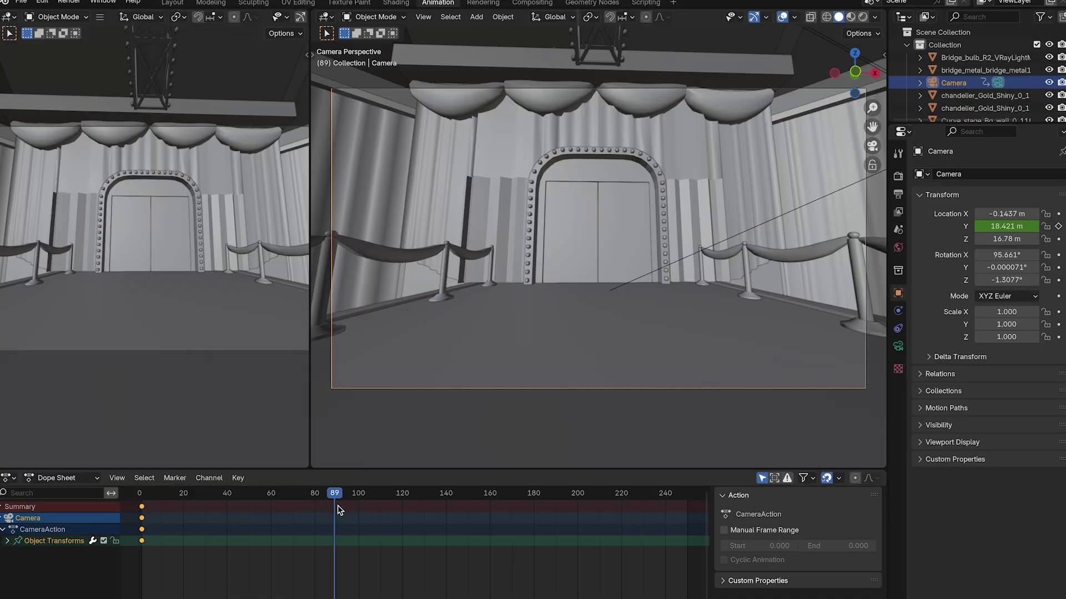
drag(338, 506, 357, 502)
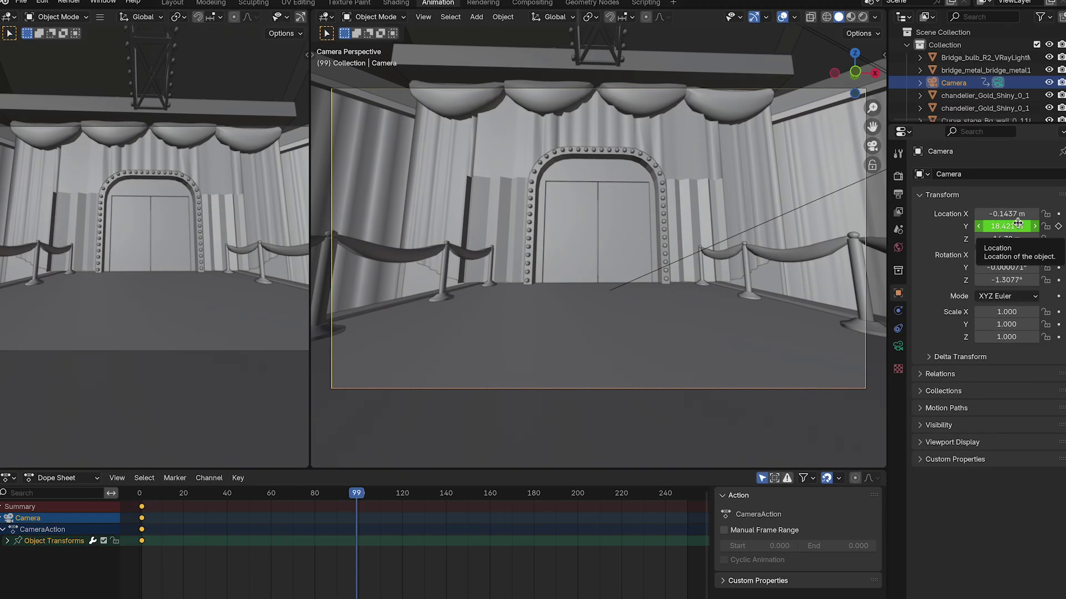
drag(1015, 226, 996, 227)
mouse_move(1014, 226)
mouse_down()
mouse_move(875, 226)
mouse_move(1016, 226)
mouse_up()
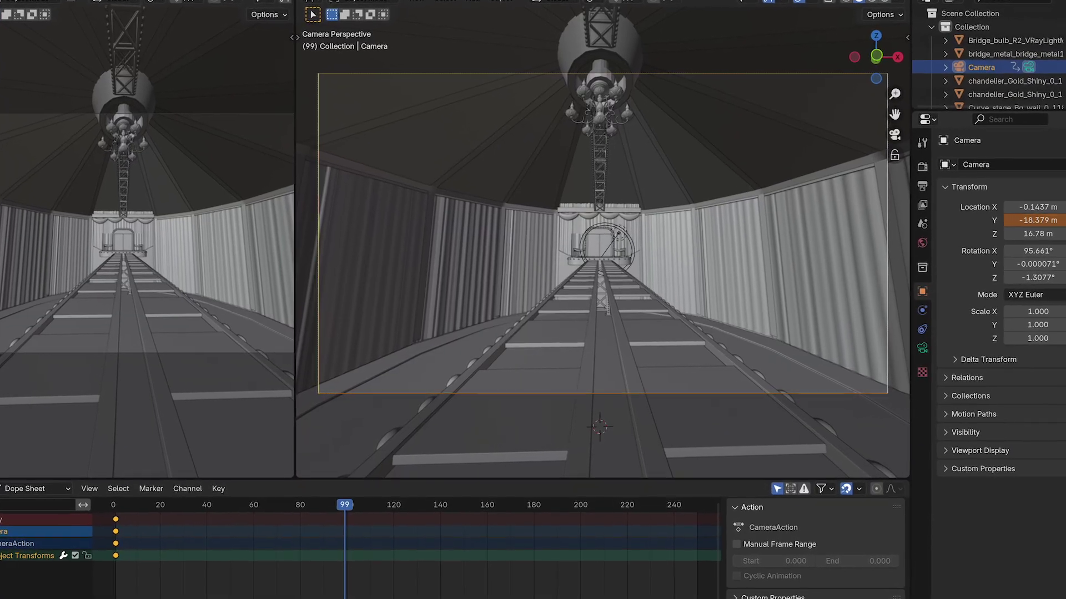
click(945, 293)
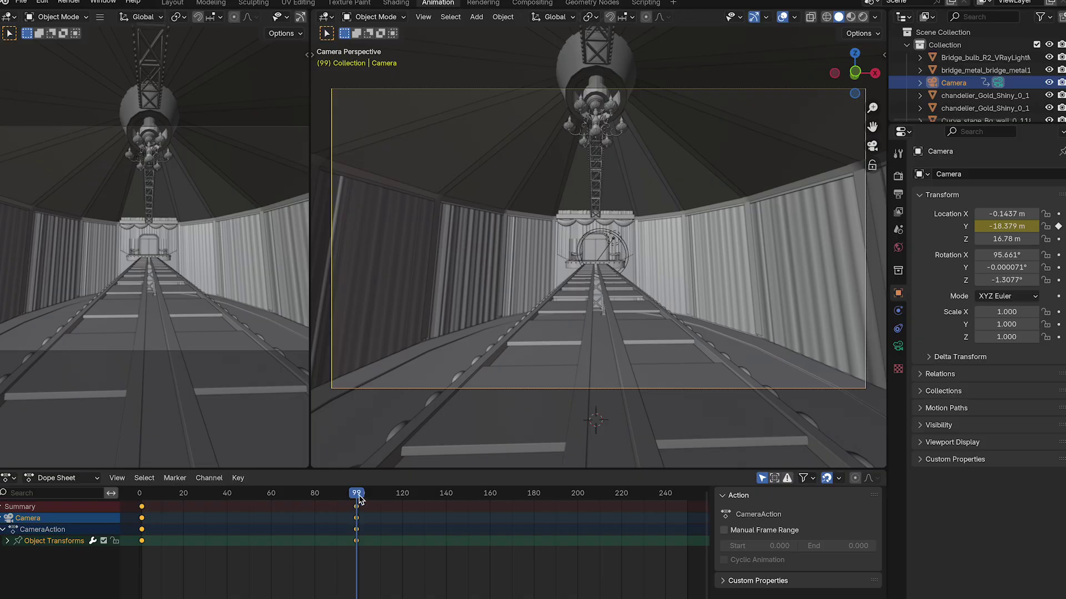
- Move the camera's second Y location keyframe earlier, to frame 72
drag(358, 496, 159, 549)
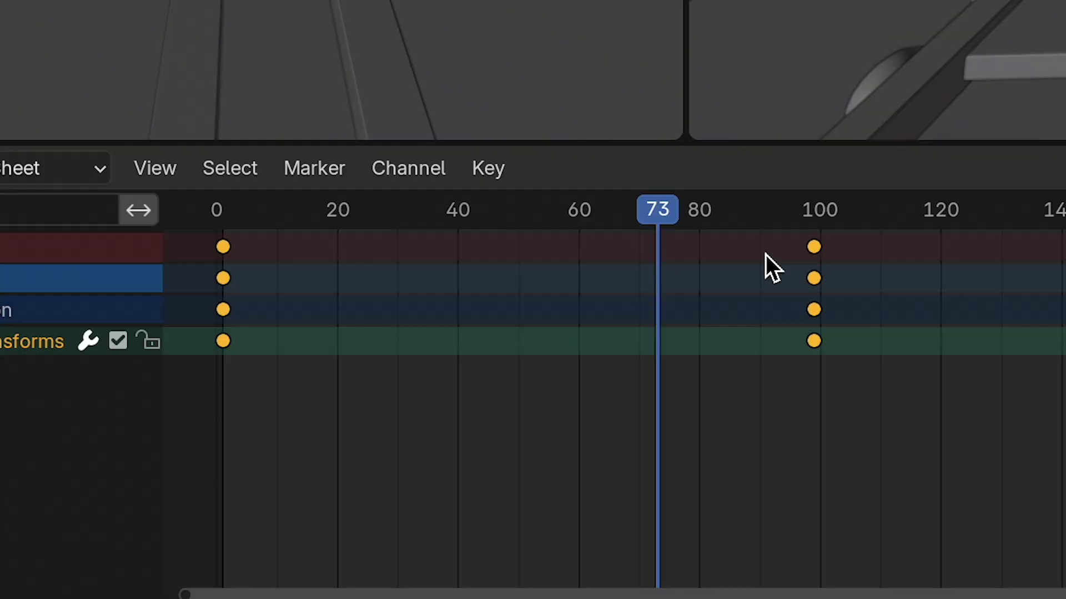
click(871, 371)
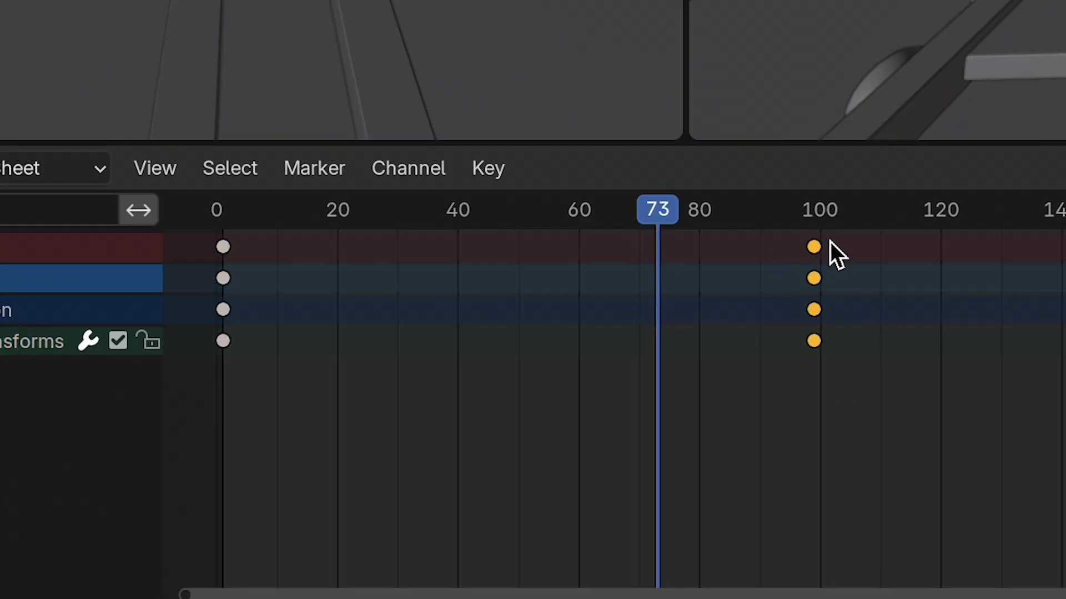
key(g)
click(655, 260)
- At frame 140, set the camera's Y location to 14.581 m and keyframe it
key(space)
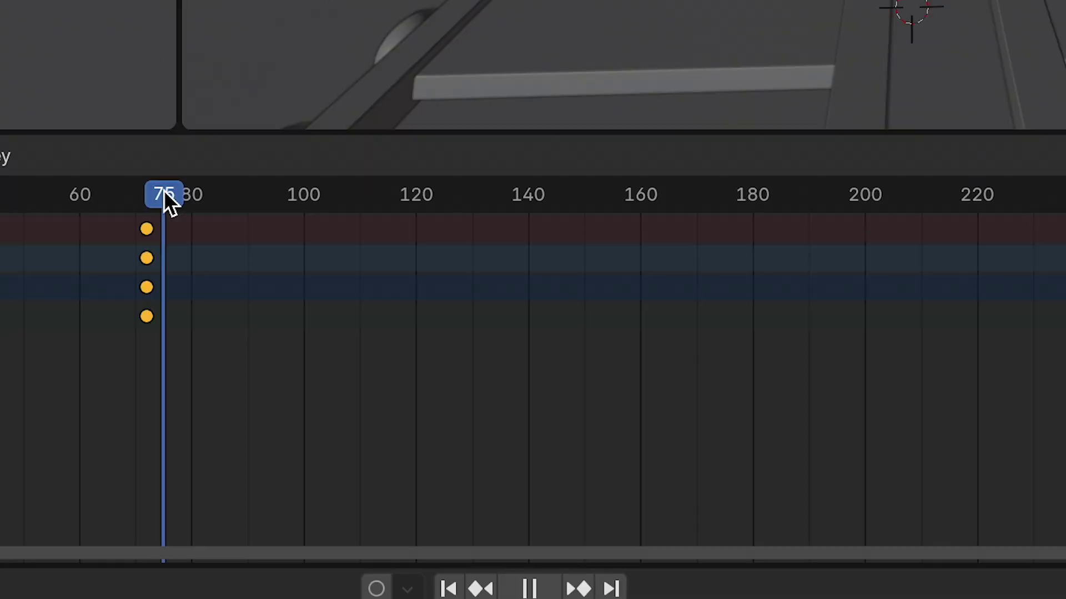
drag(398, 189, 519, 191)
key(space)
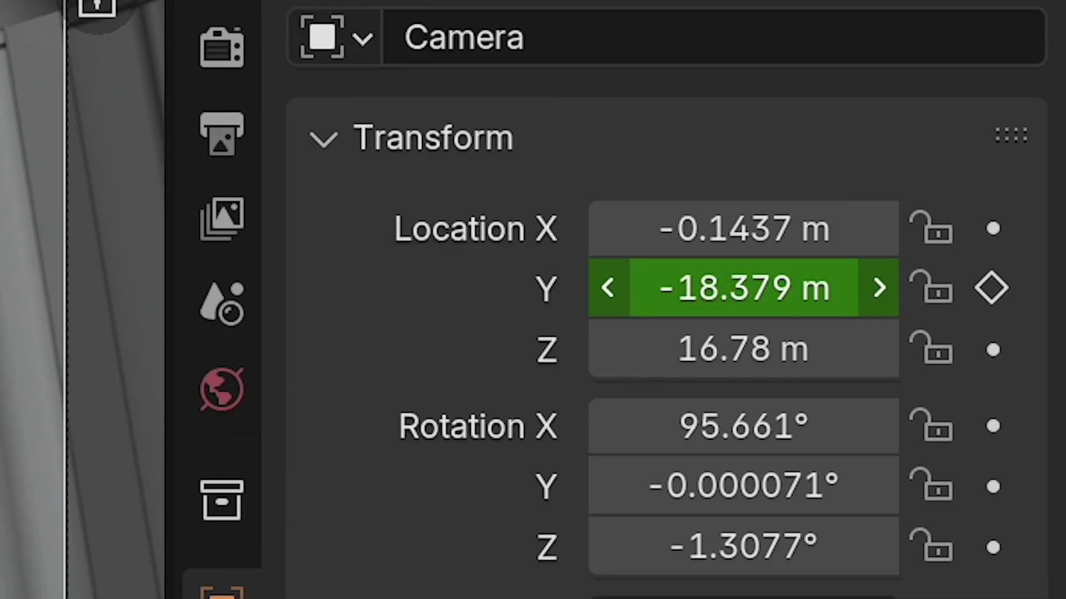
drag(693, 288, 945, 300)
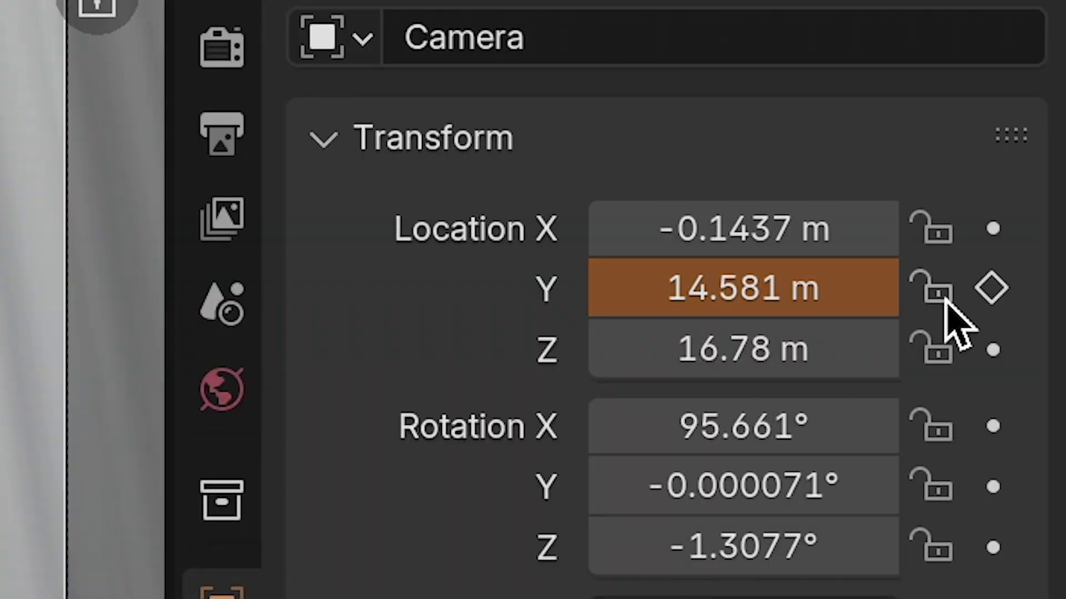
click(987, 301)
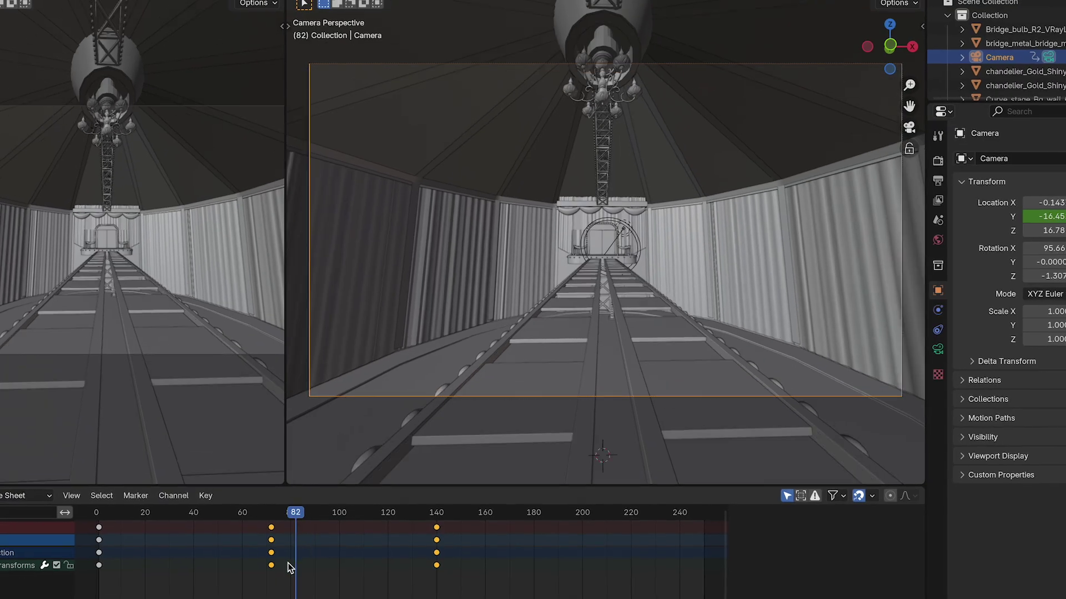
- Return to frame 72 and keyframe the camera's unchanged Y rotation after trying out a tilt
drag(287, 562, 281, 560)
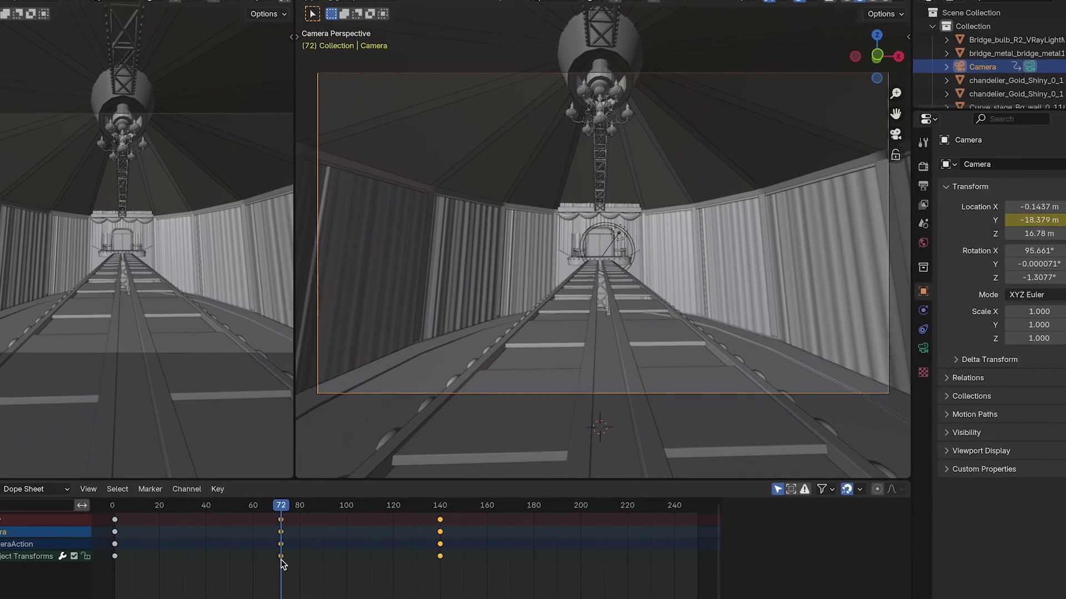
drag(1050, 265, 1038, 265)
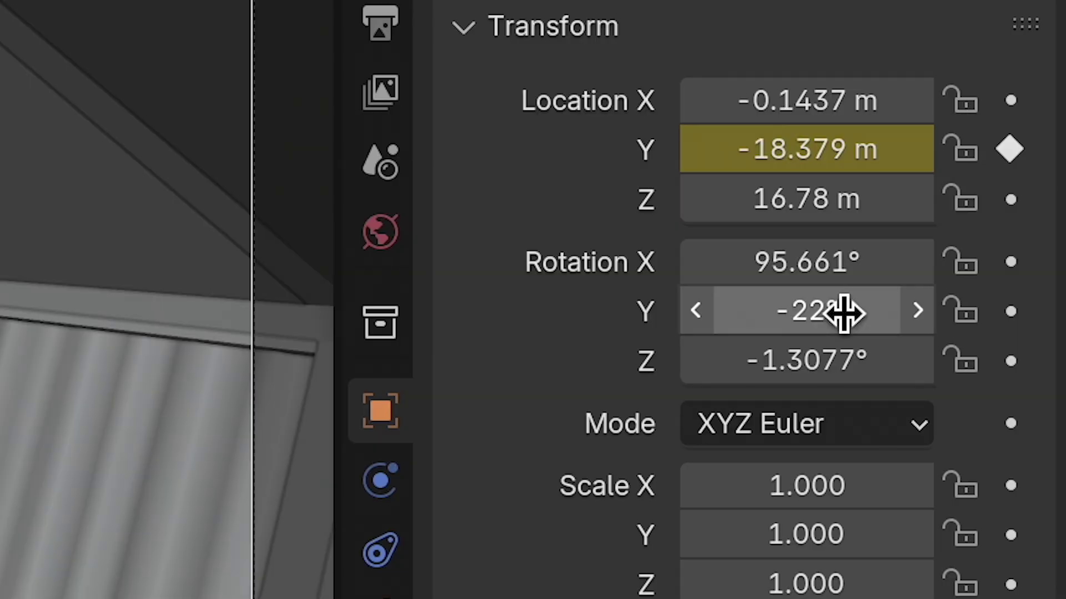
key(Escape)
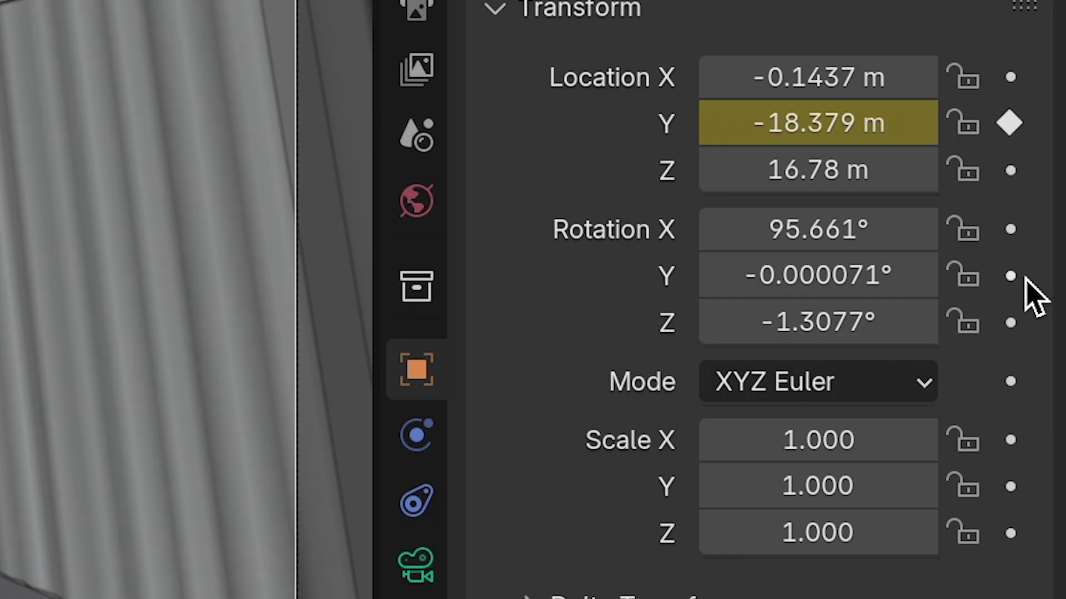
click(1010, 275)
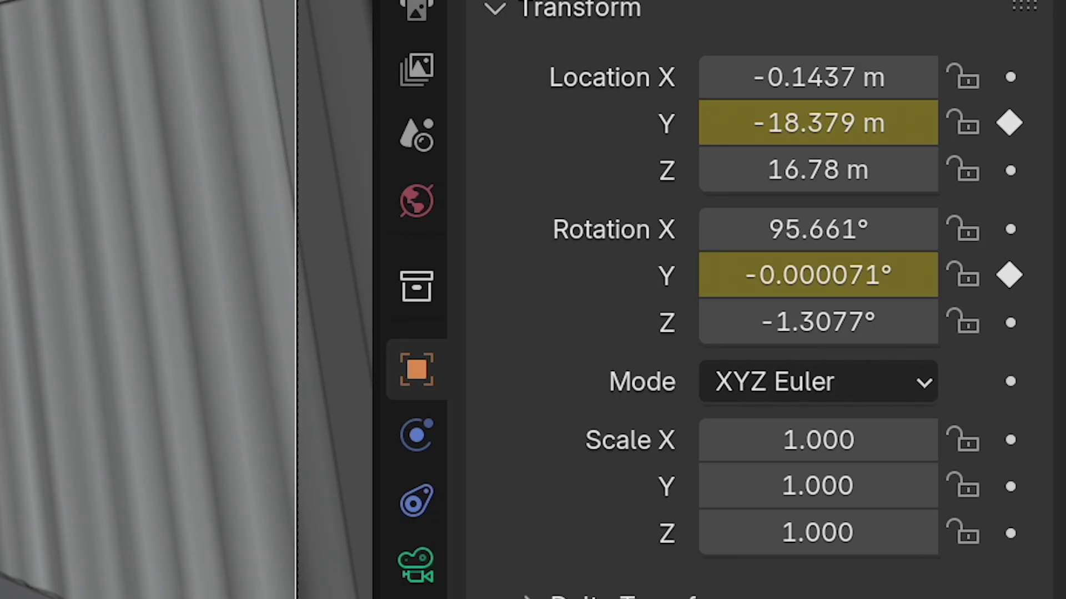
- Keyframe a camera Y rotation of 360° at frame 140 and play back the resulting animation
drag(297, 499, 450, 502)
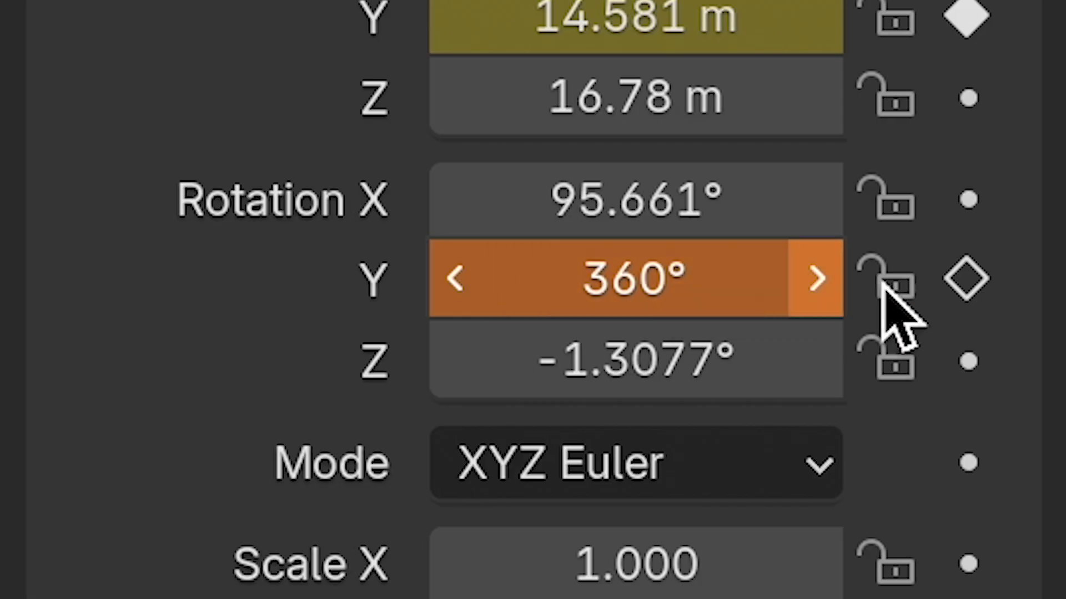
click(1028, 293)
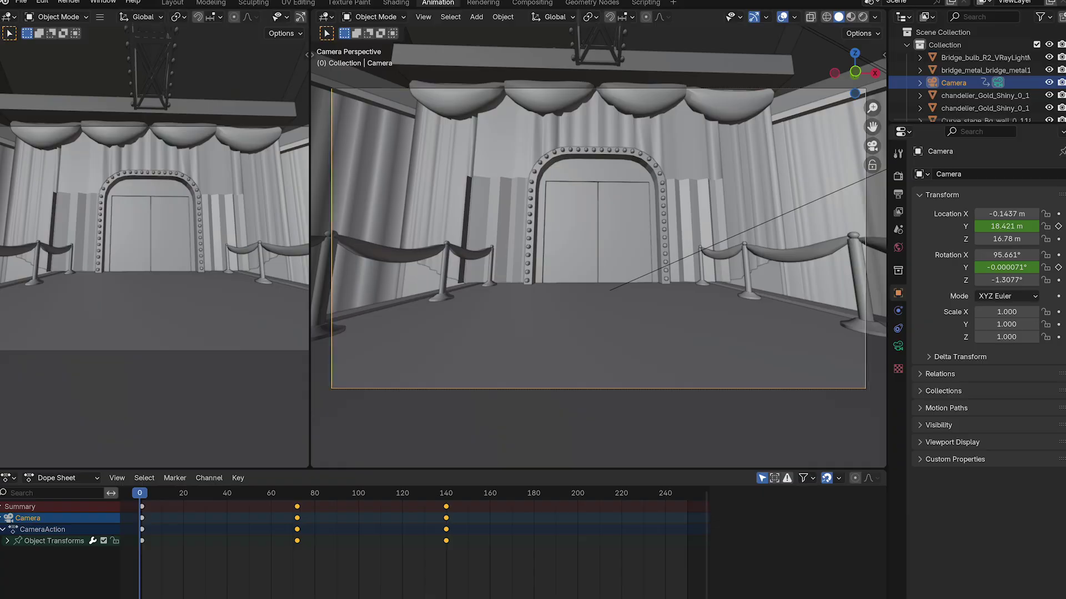
key(space)
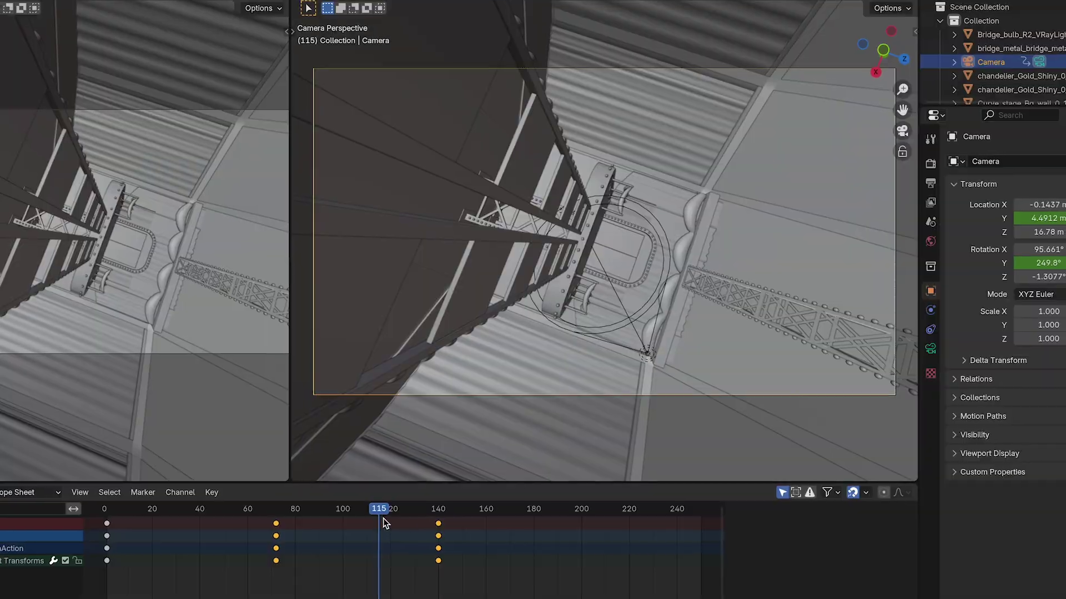
drag(383, 519, 378, 520)
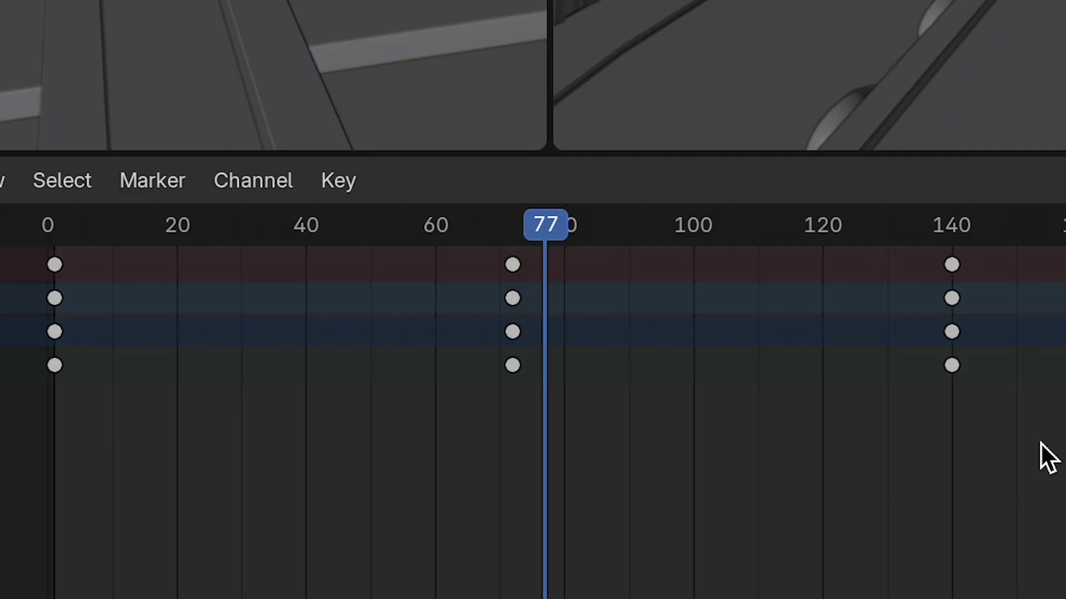
- Select all camera keyframes and set their interpolation mode to Bézier
drag(1054, 432, 5, 251)
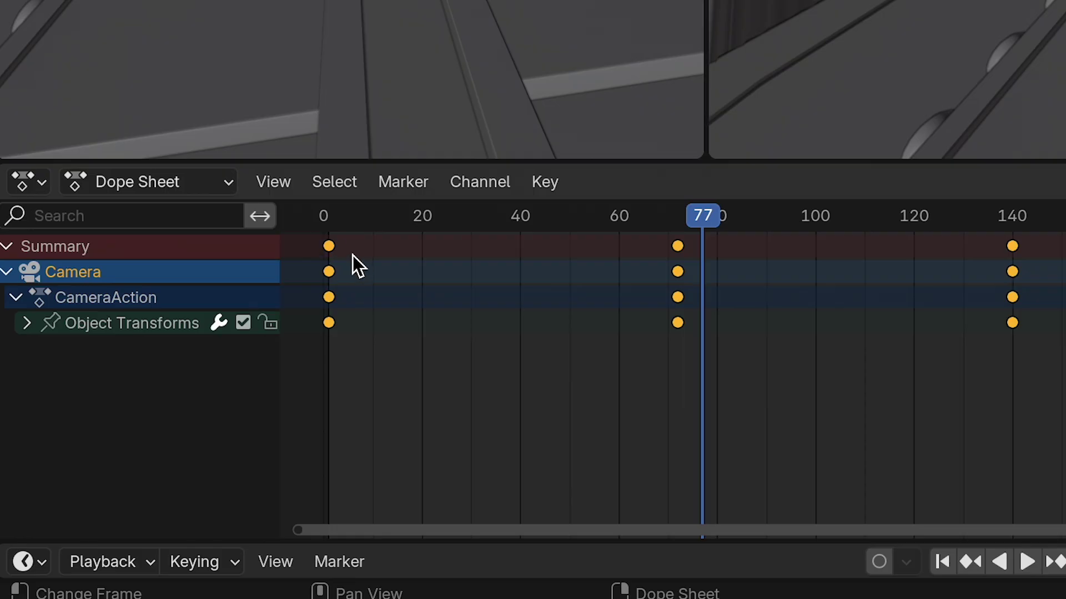
right_click(331, 247)
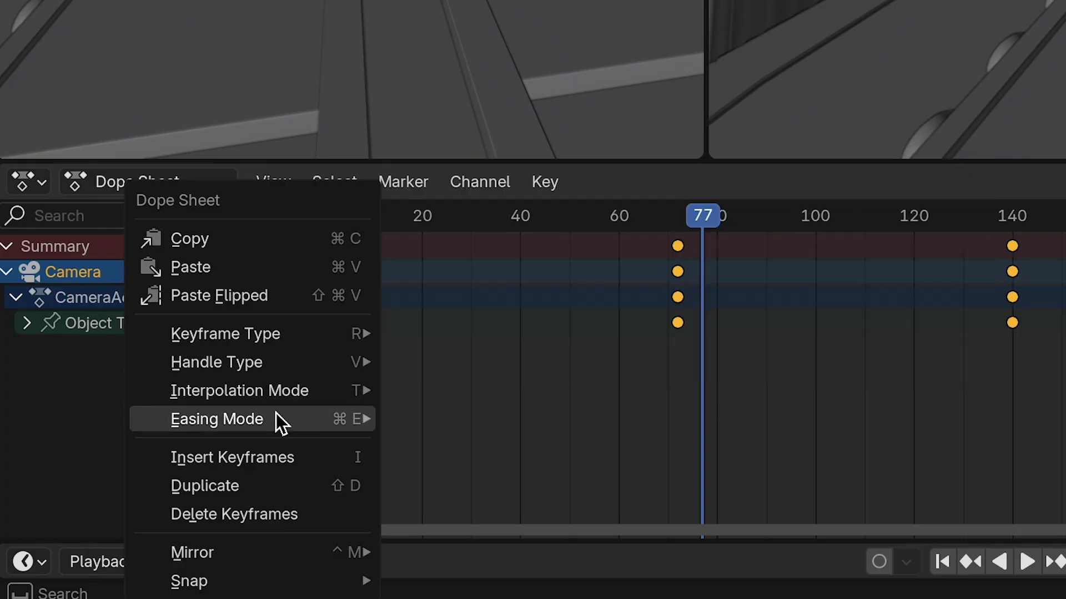
mouse_move(291, 383)
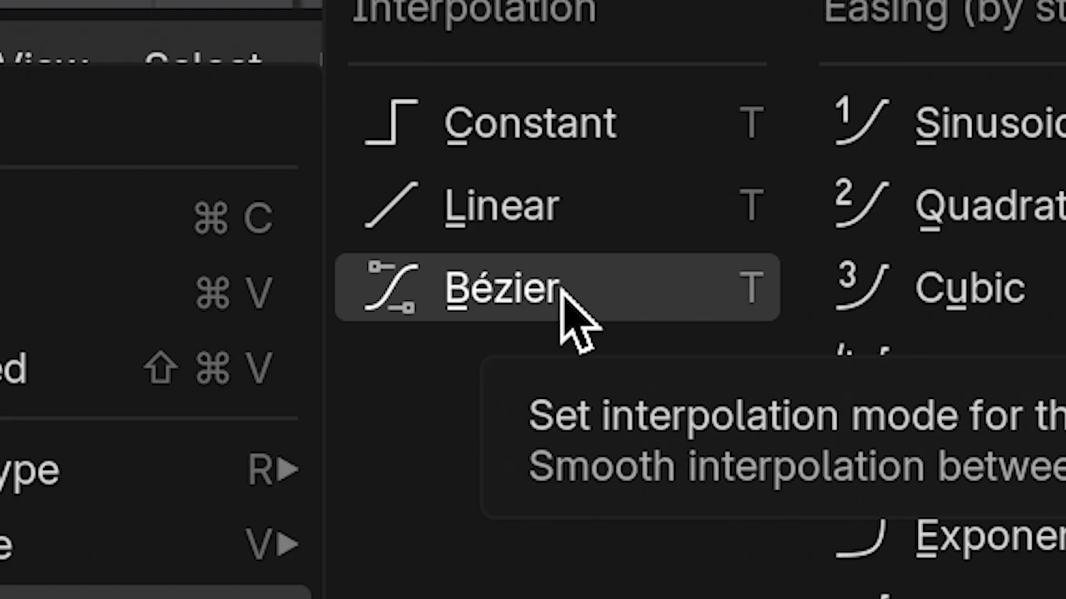
click(562, 290)
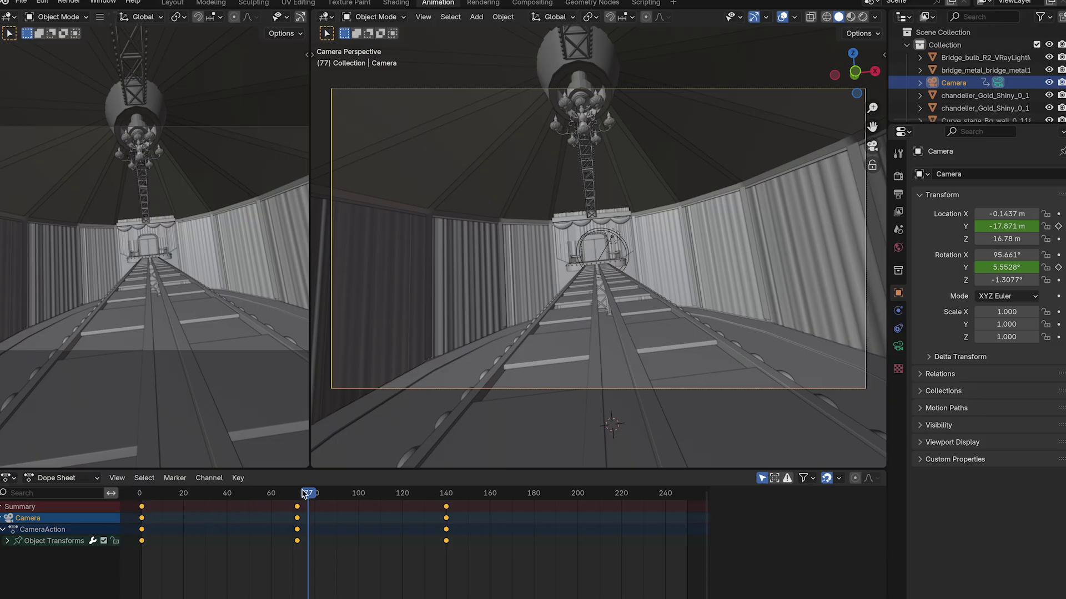
- Scrub through the animation, then replace the Dope Sheet with the Graph Editor and enlarge its area
drag(303, 494, 142, 518)
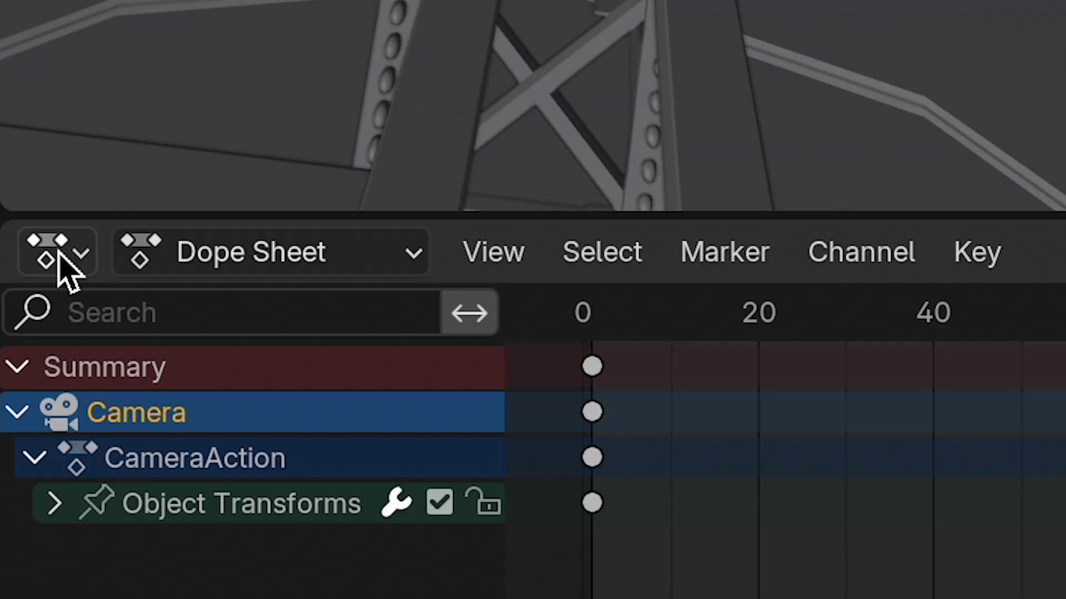
click(9, 480)
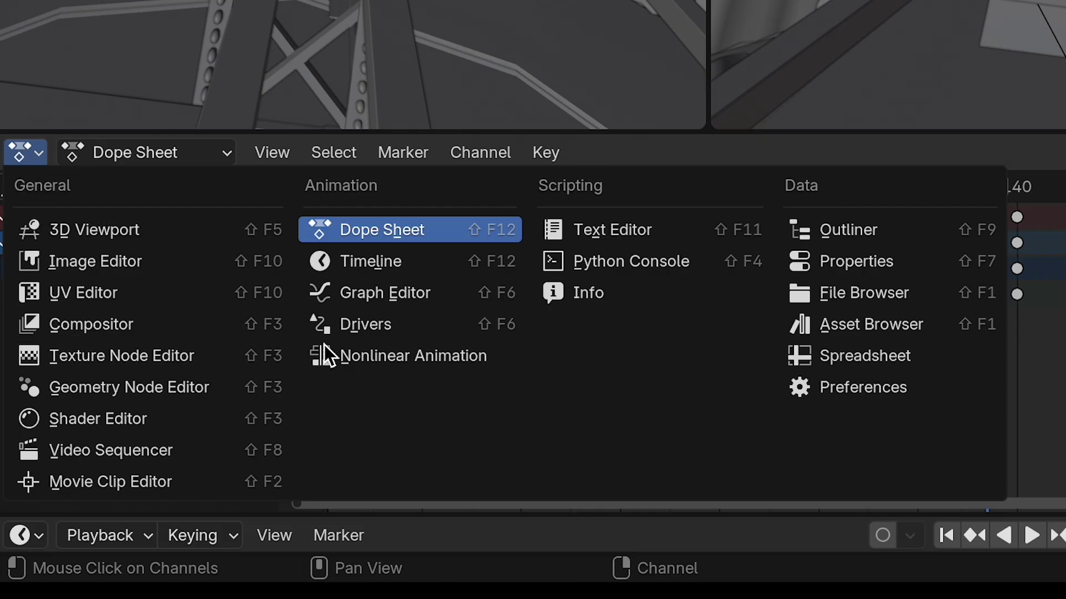
click(383, 294)
scroll(943, 332, up, 20)
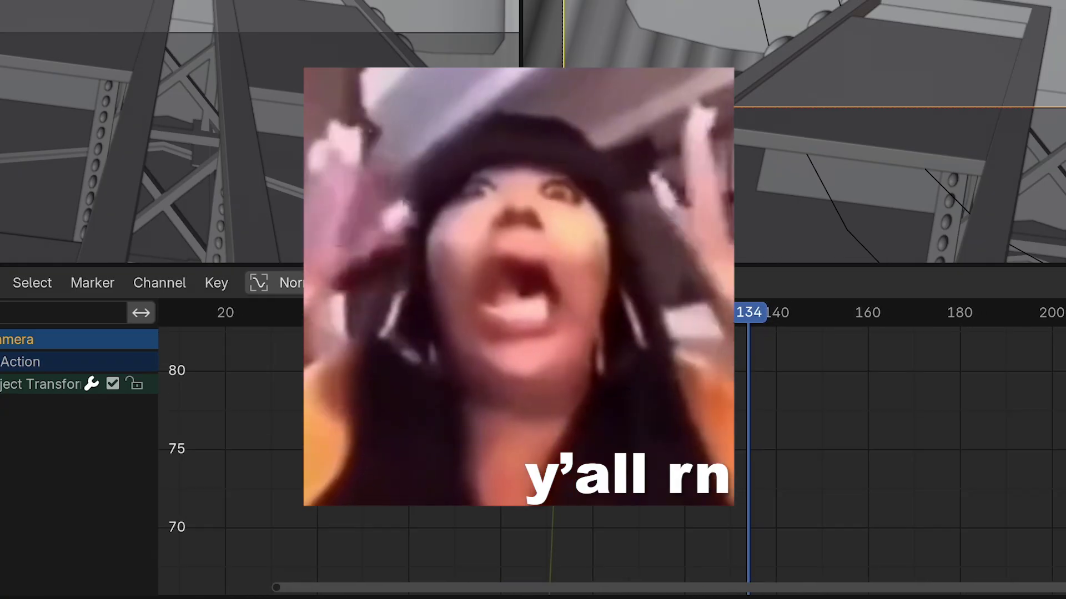
middle_drag(555, 344, 572, 494)
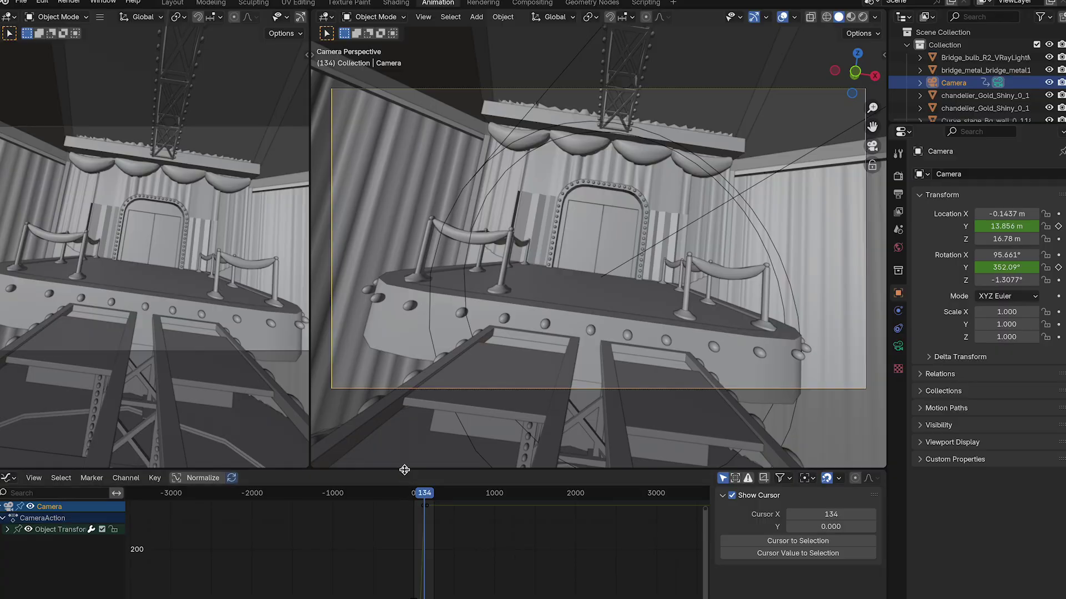
drag(404, 470, 418, 298)
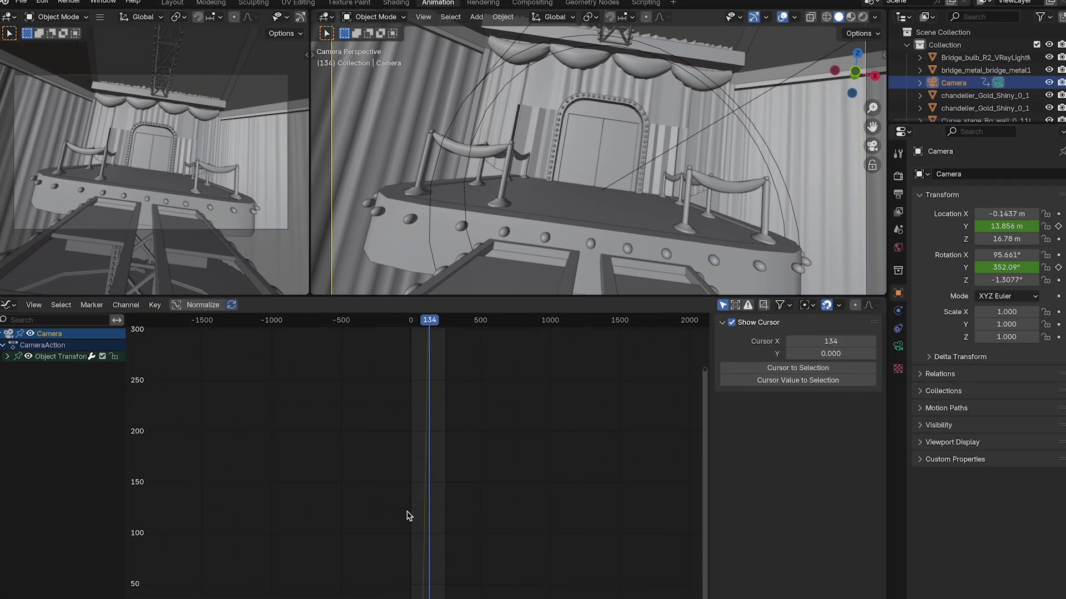
- Inspect the camera's animation curves between its keyframes and scrub the playhead to frame 24
scroll(408, 516, up, 6)
scroll(408, 516, up, 3)
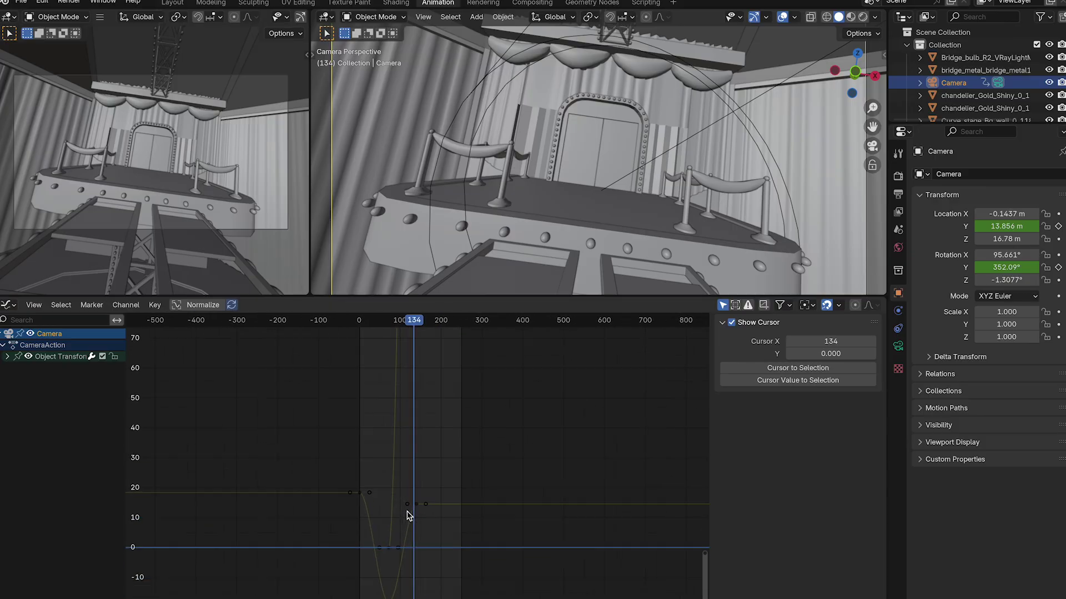
shift+scroll(408, 517, down, 5)
scroll(408, 516, up, 2)
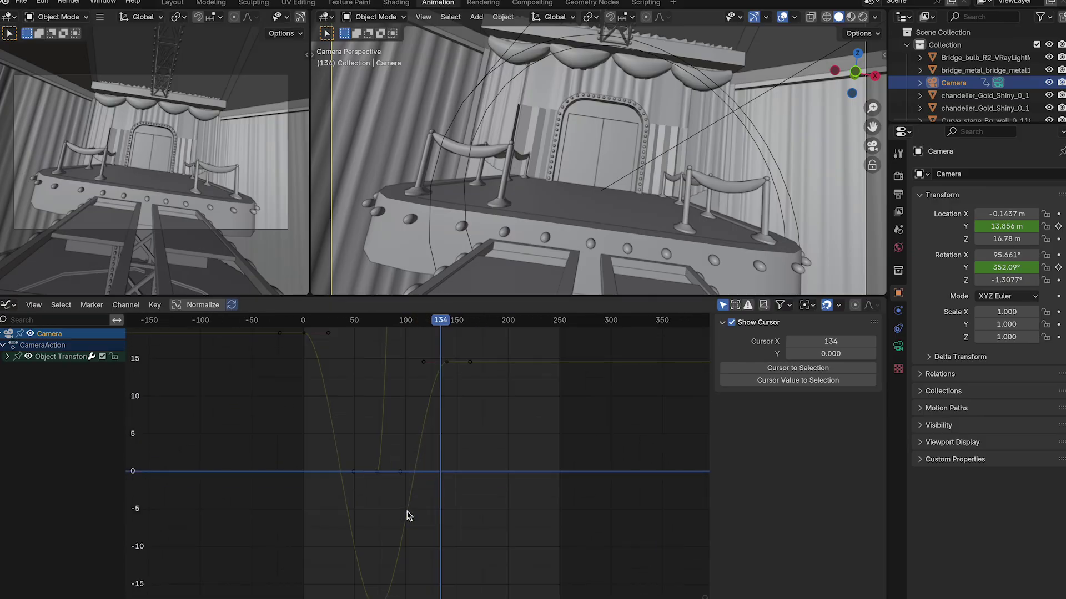
drag(431, 354, 337, 385)
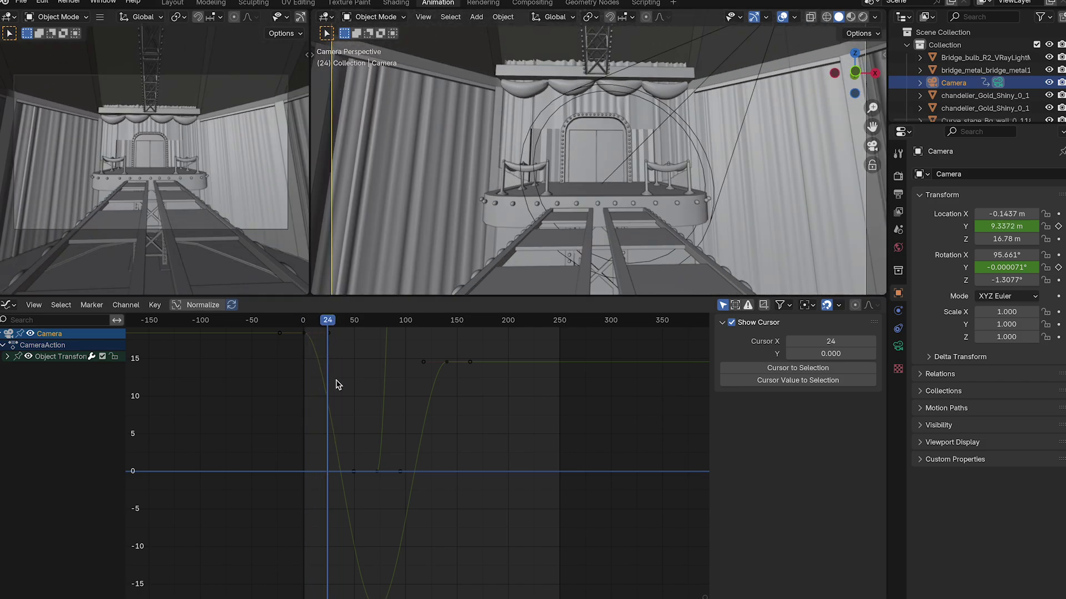
- Lengthen the camera's Y Location handles: frame 1's right handle to about frame 67, frame 72's to about 19 and 119, and frame 140's left handle
drag(354, 598, 323, 598)
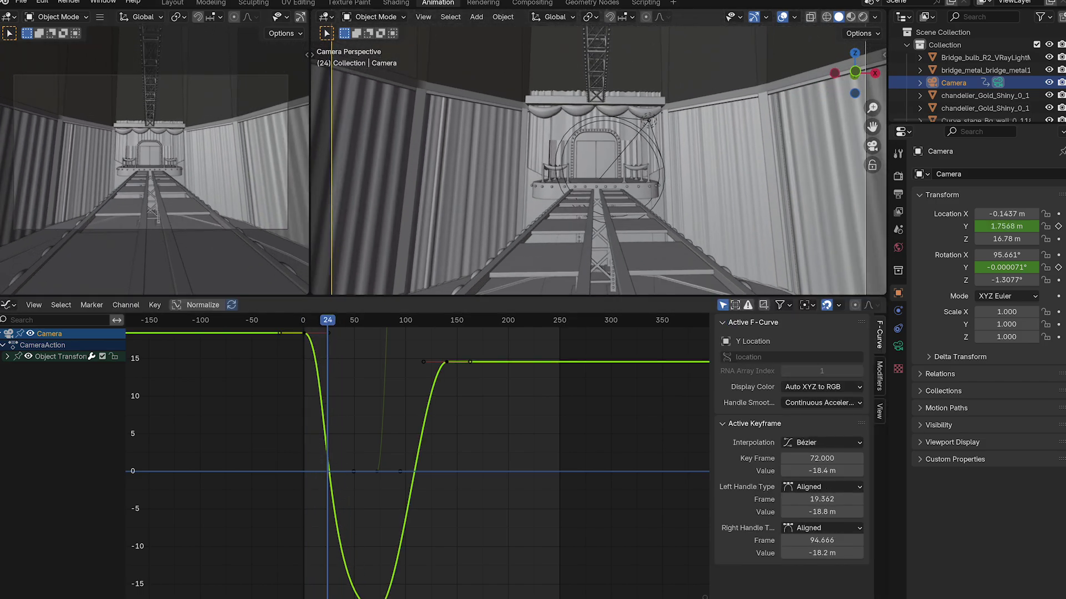
drag(328, 334, 372, 333)
key(Home)
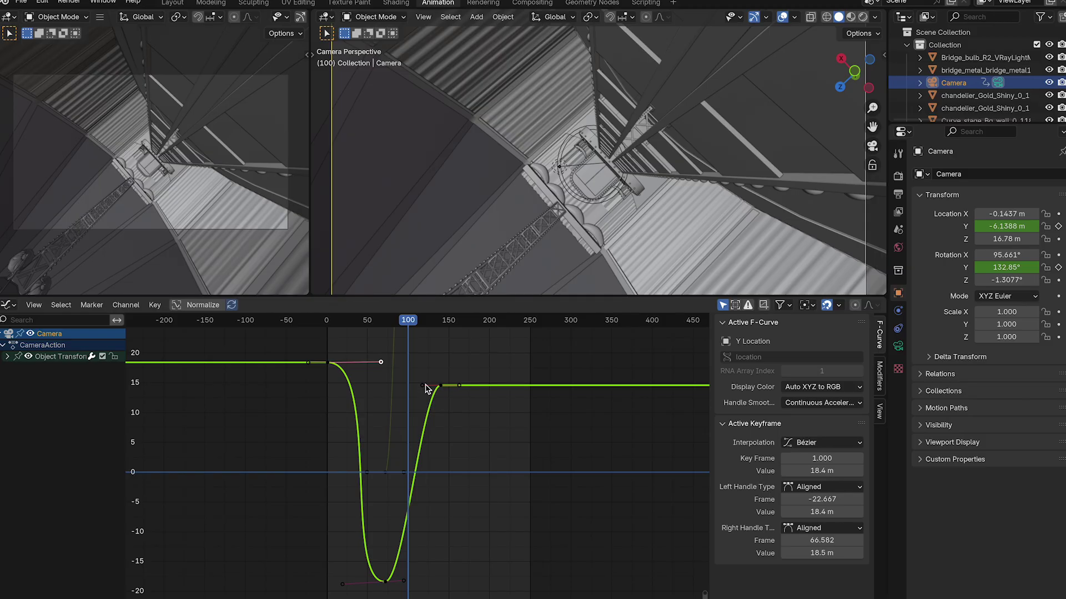
drag(426, 386, 399, 389)
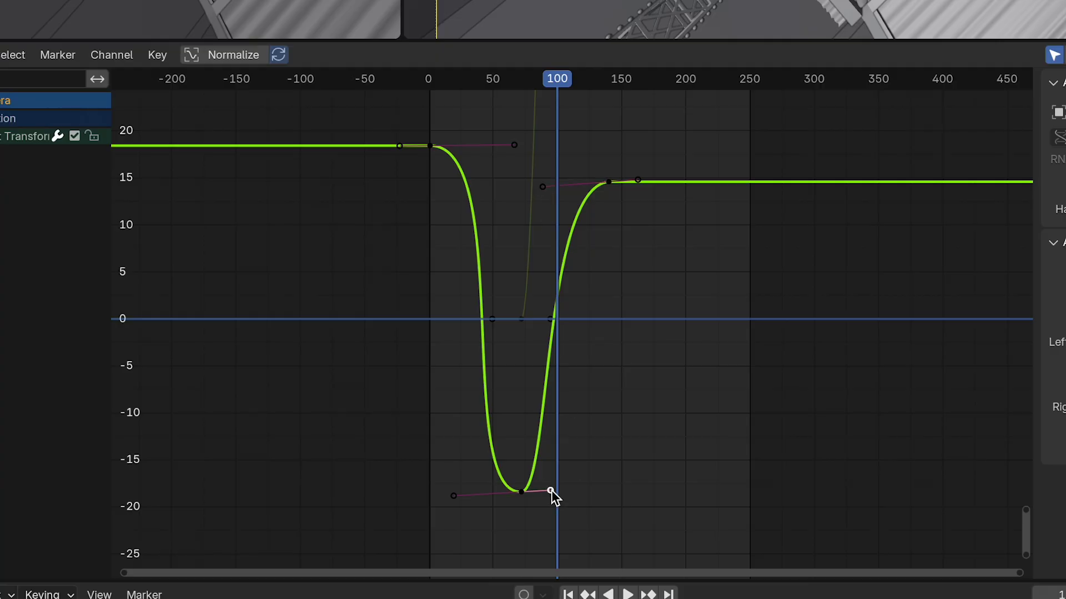
drag(551, 492, 582, 493)
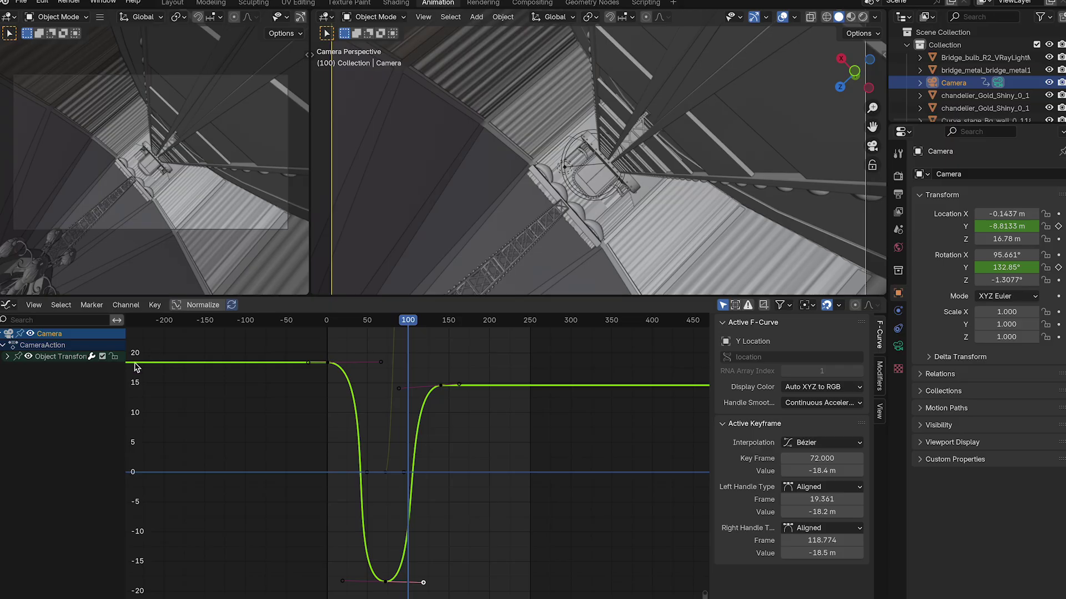
- Select the camera's Y rotation curve and pull the left handle of its frame 140 keyframe back to about frame 94
scroll(388, 474, up, 20)
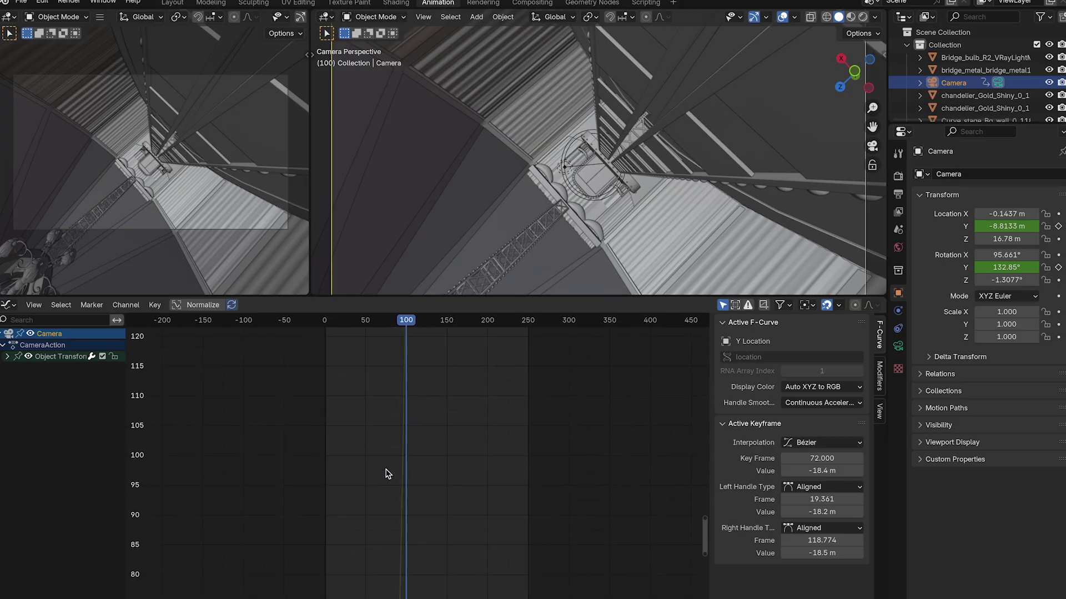
scroll(387, 474, down, 12)
scroll(388, 474, down, 20)
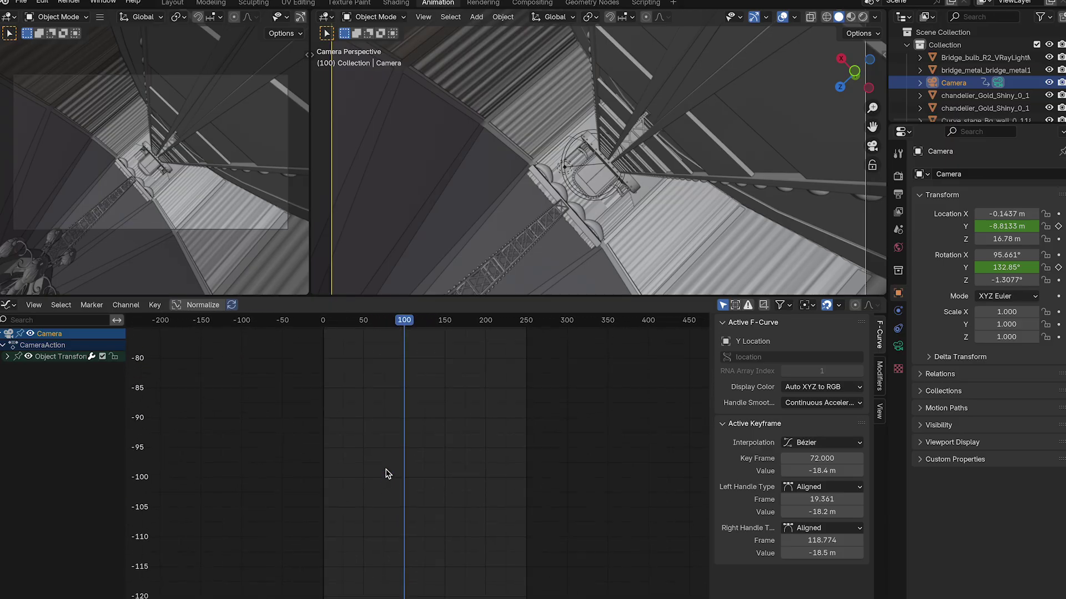
scroll(388, 474, up, 12)
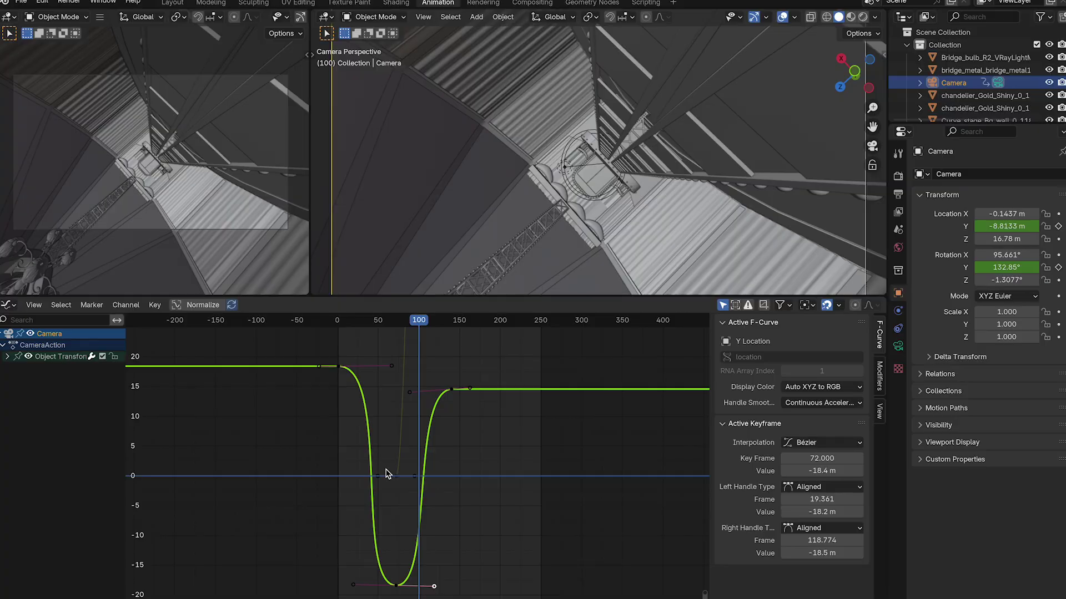
click(447, 470)
click(398, 476)
scroll(398, 476, up, 20)
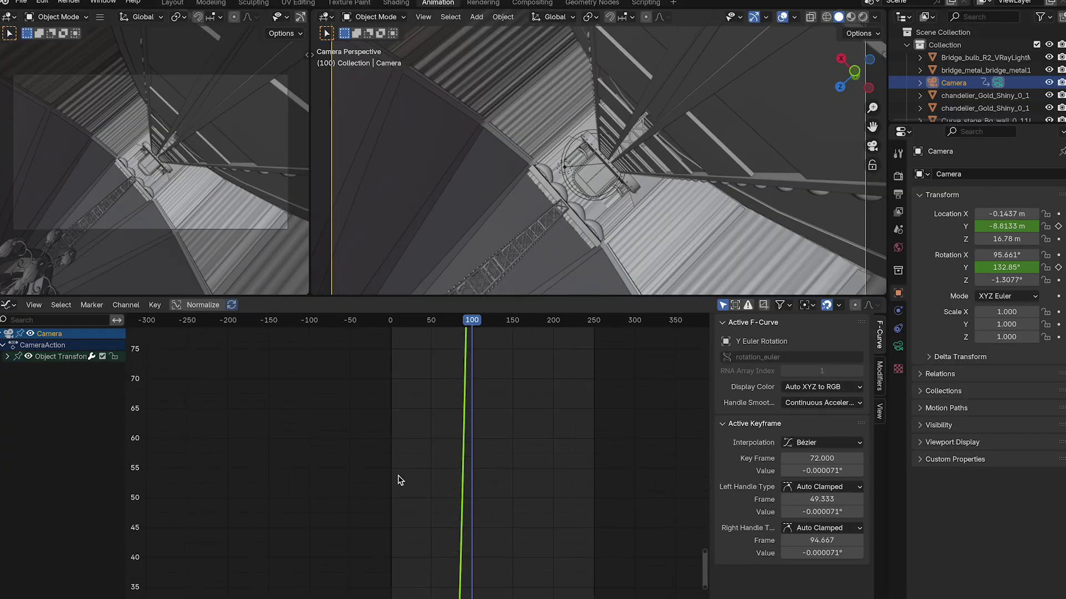
shift+scroll(399, 480, up, 15)
ctrl+scroll(399, 481, right, 2)
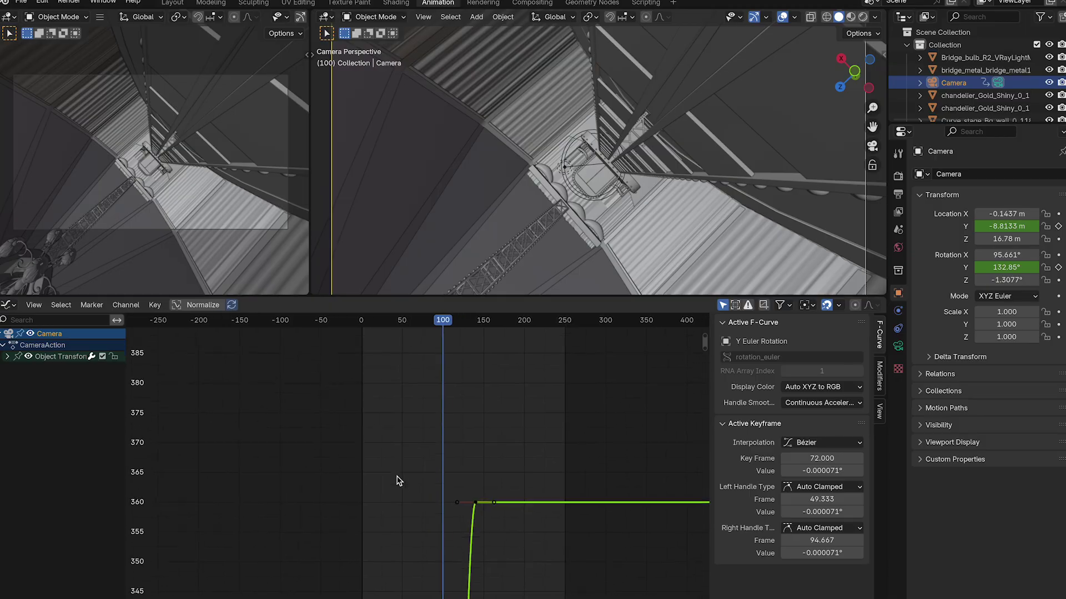
drag(455, 497, 435, 502)
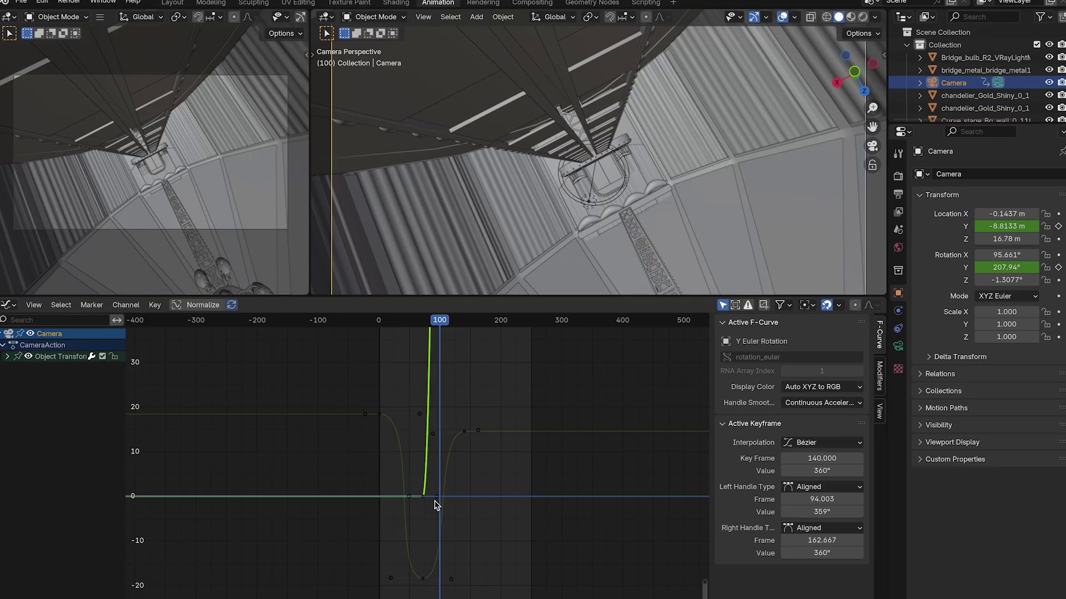
- Stretch the left handle of the Y Location keyframe at frame 140 back to about frame 73
scroll(435, 501, up, 3)
scroll(436, 505, down, 4)
scroll(436, 505, up, 4)
scroll(436, 505, up, 3)
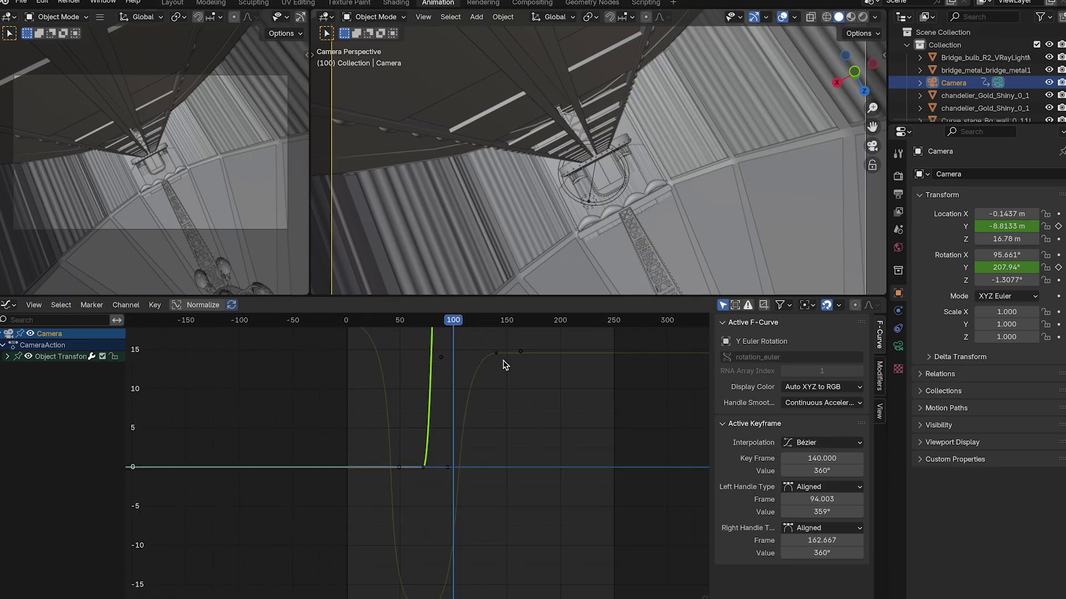
drag(442, 362, 425, 359)
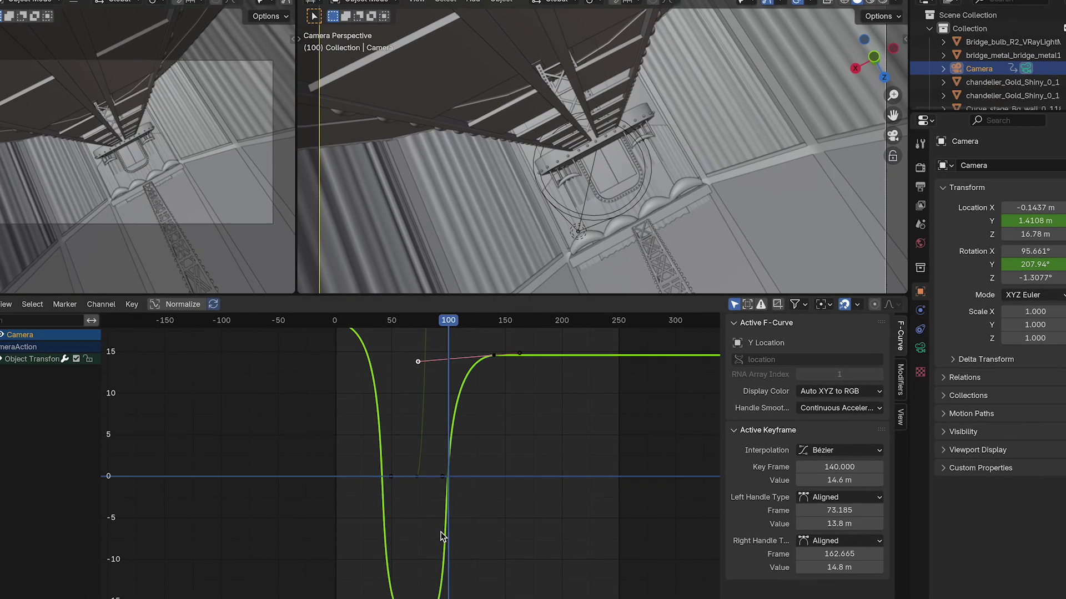
middle_drag(442, 486, 443, 529)
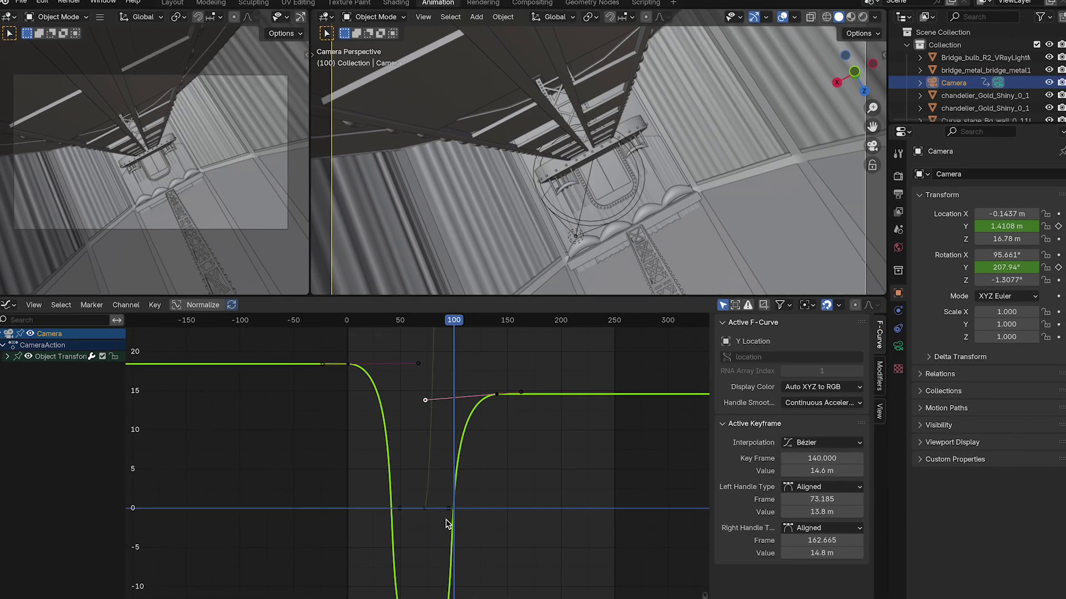
- Play back the animation and further lengthen the left handle of the Y rotation curve's frame 140 keyframe
scroll(424, 507, up, 20)
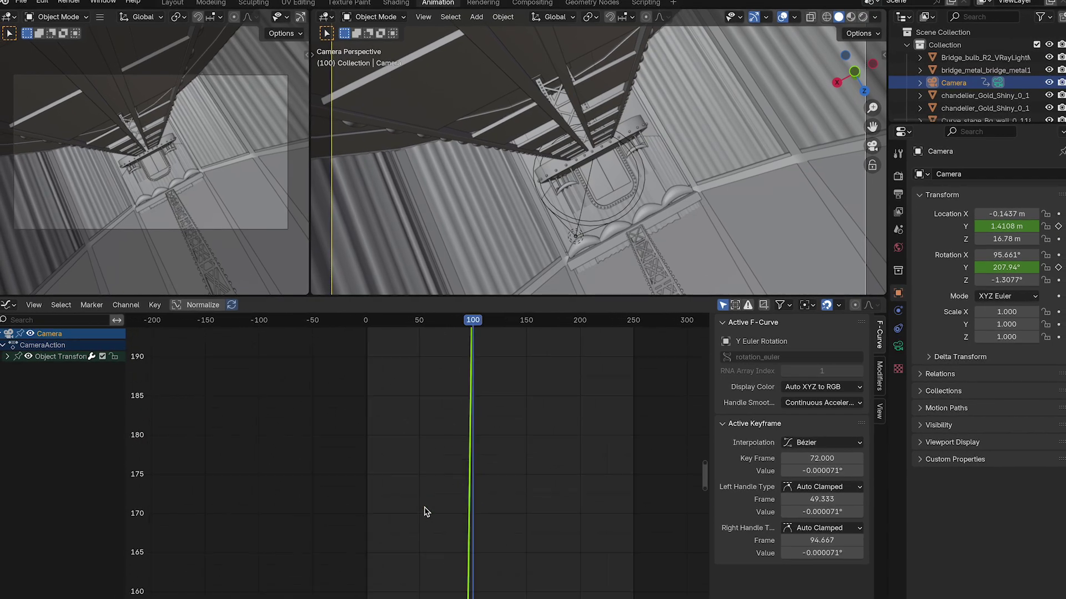
shift+scroll(425, 511, down, 8)
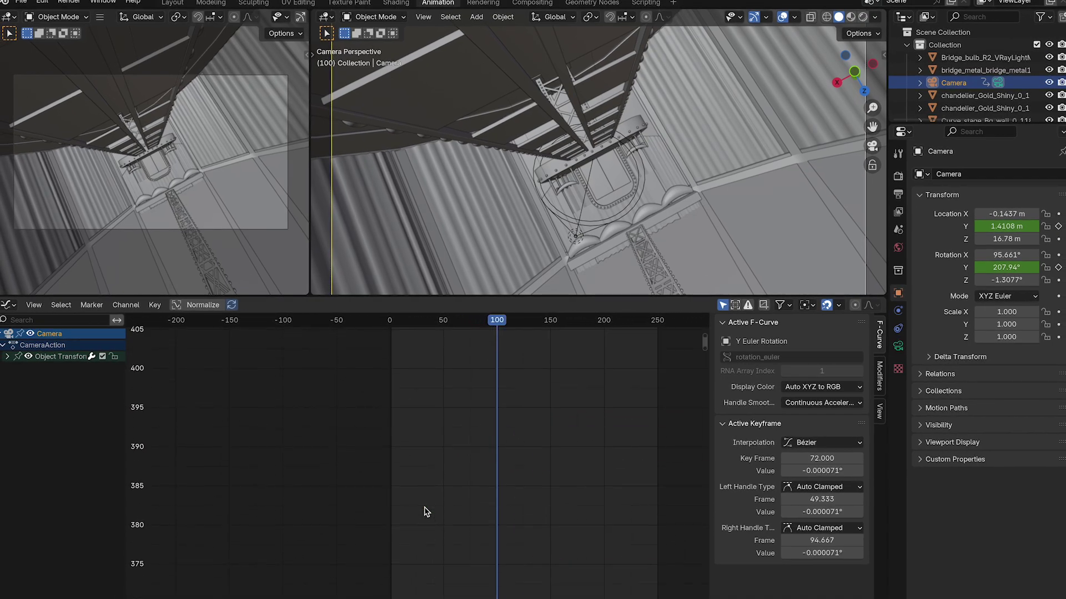
ctrl+scroll(426, 511, right, 3)
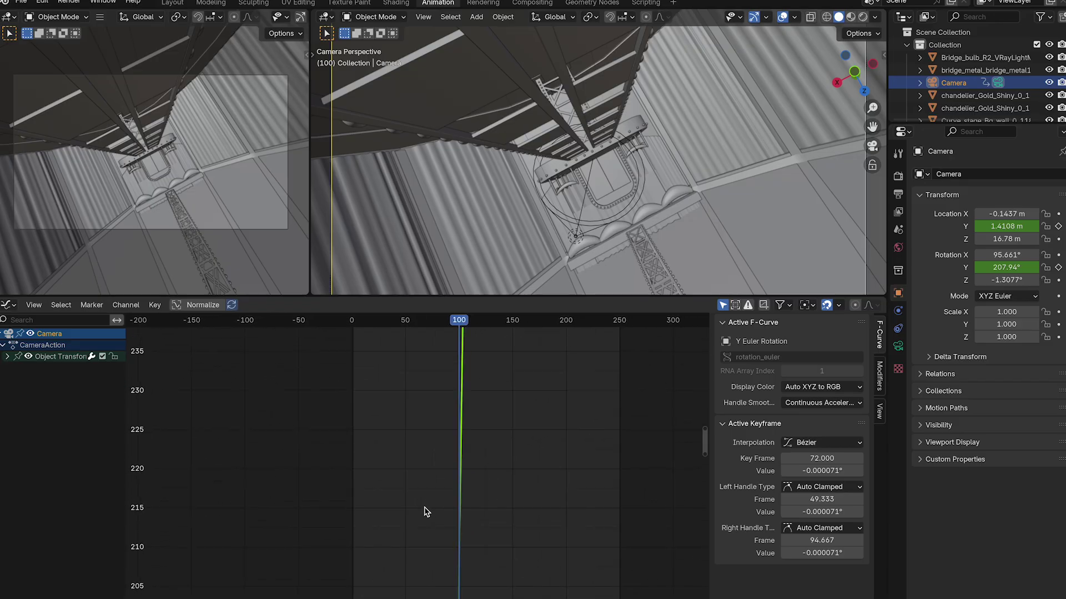
drag(454, 341, 351, 341)
key(space)
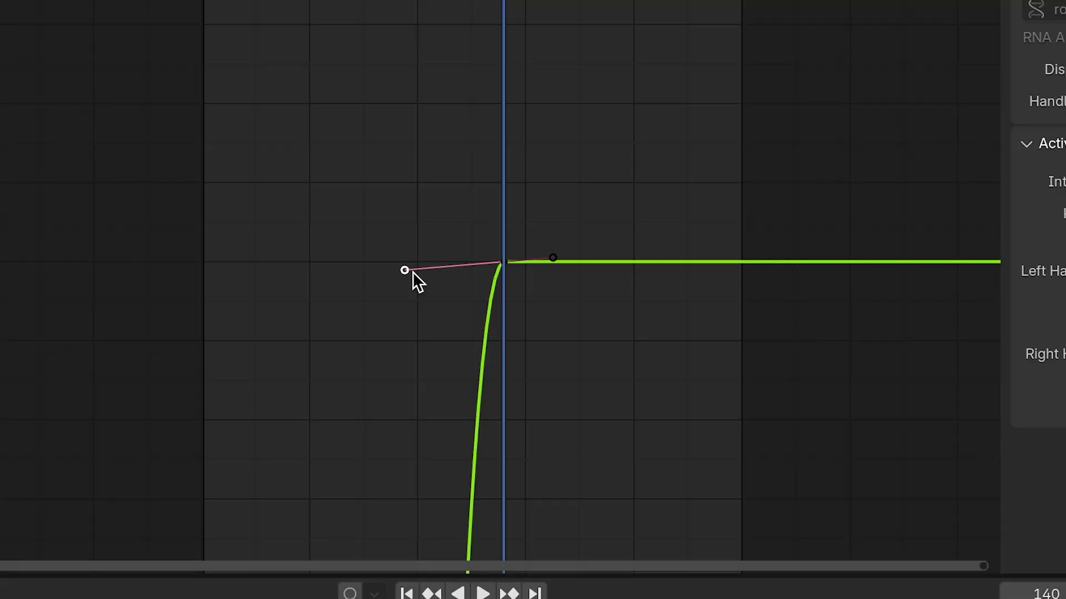
drag(412, 272, 363, 277)
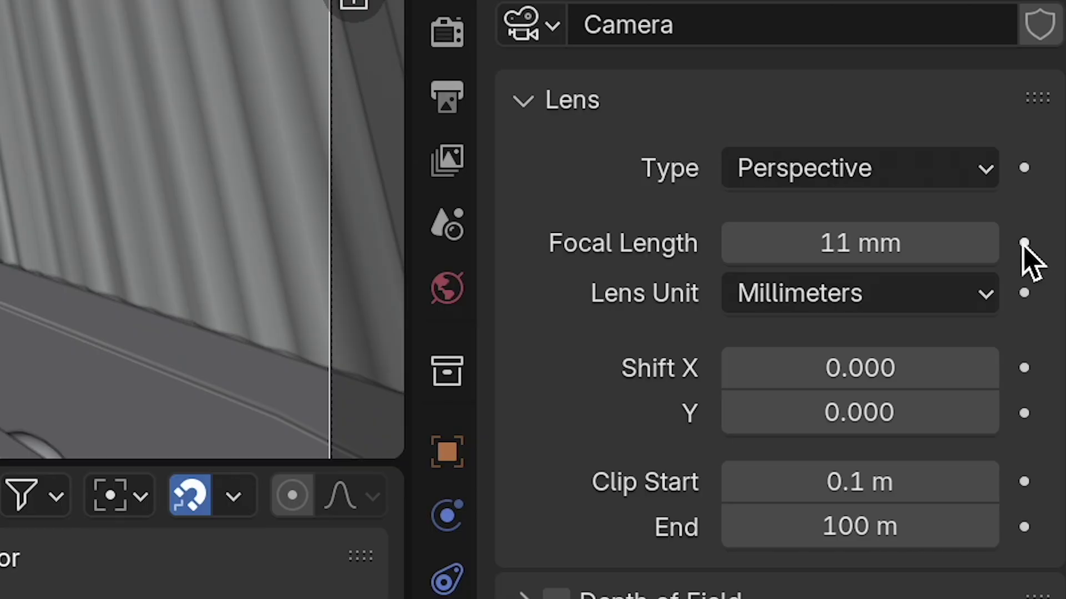
- Keyframe the camera's focal length at 11 mm on frame 76 and 19 mm on frame 138, and lengthen the handles between them
click(1024, 245)
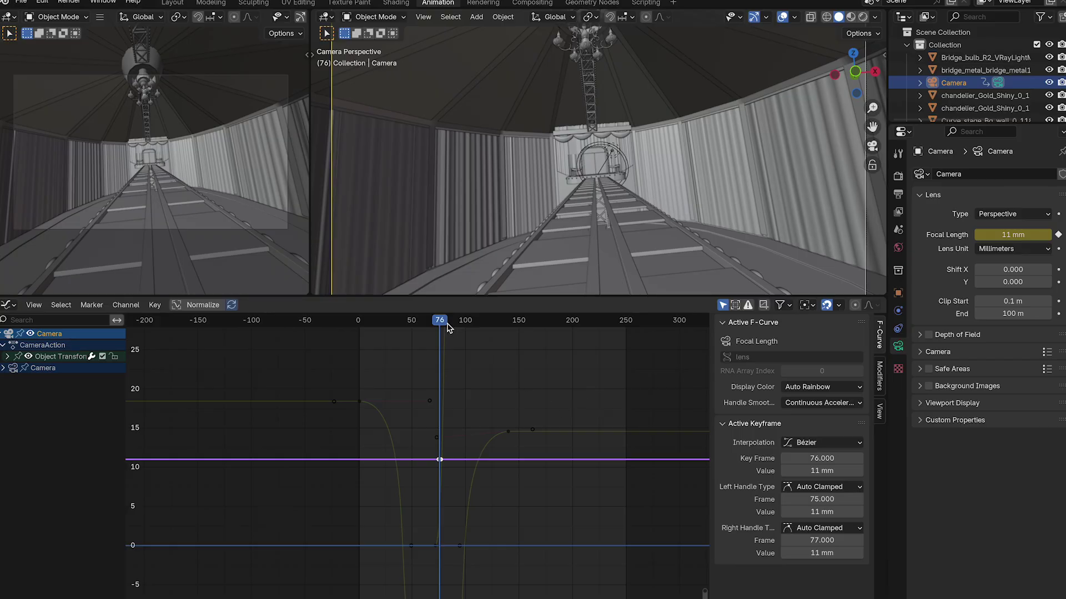
drag(447, 323, 506, 323)
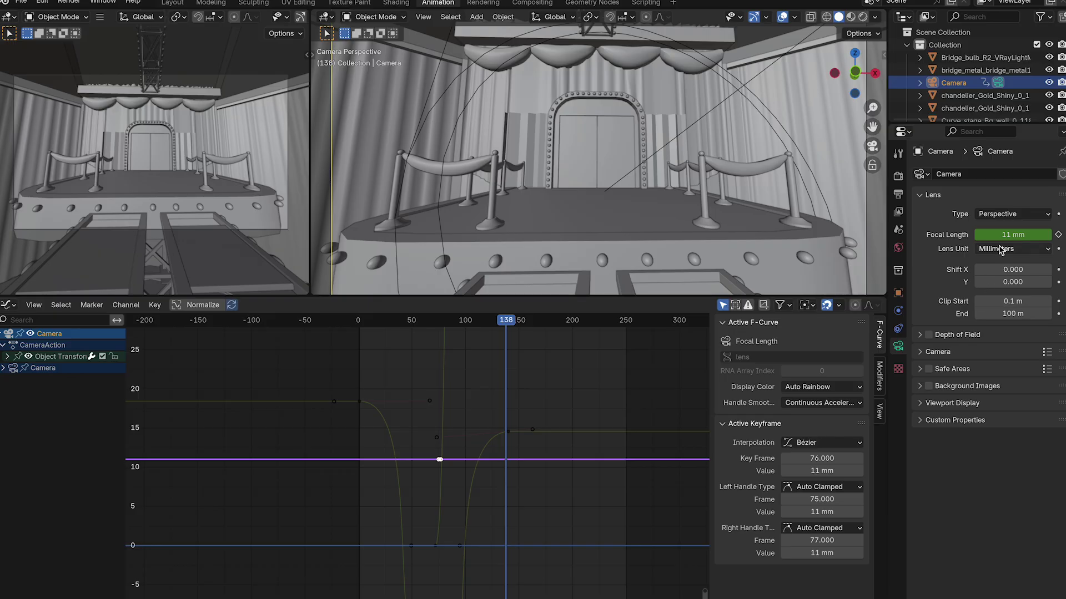
drag(1013, 235, 1020, 235)
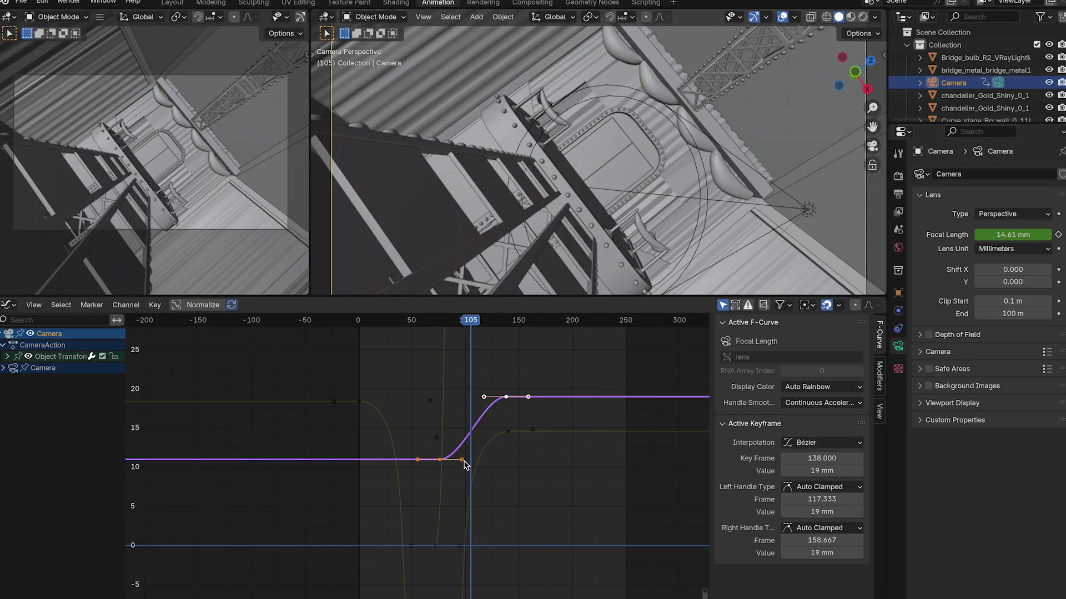
drag(464, 461, 473, 460)
drag(481, 397, 472, 396)
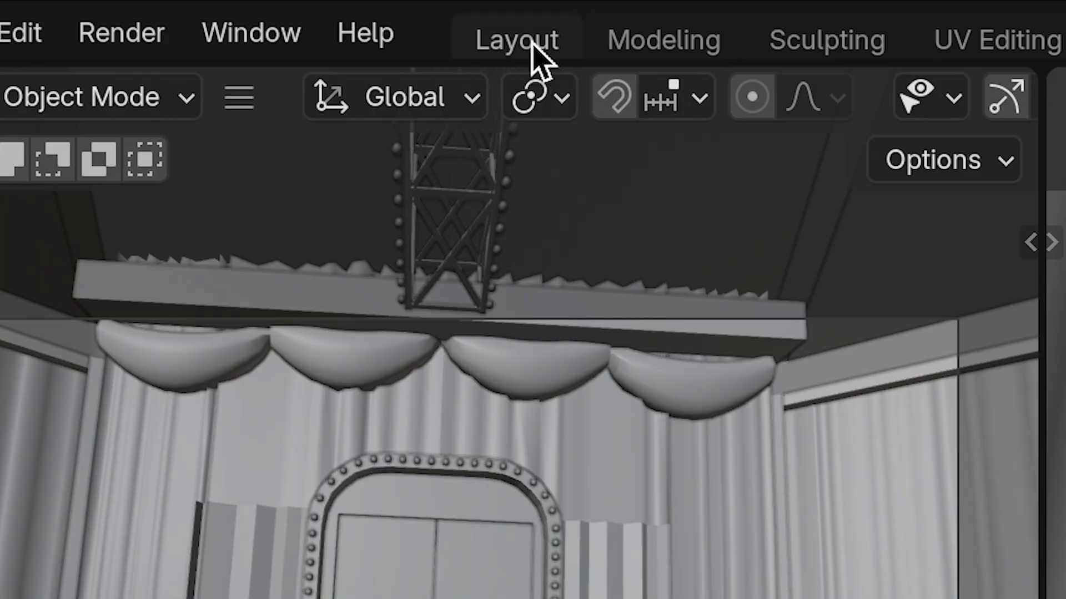
- Switch to the Layout workspace, enlarge the timeline, and move the playhead to frame 135
click(172, 3)
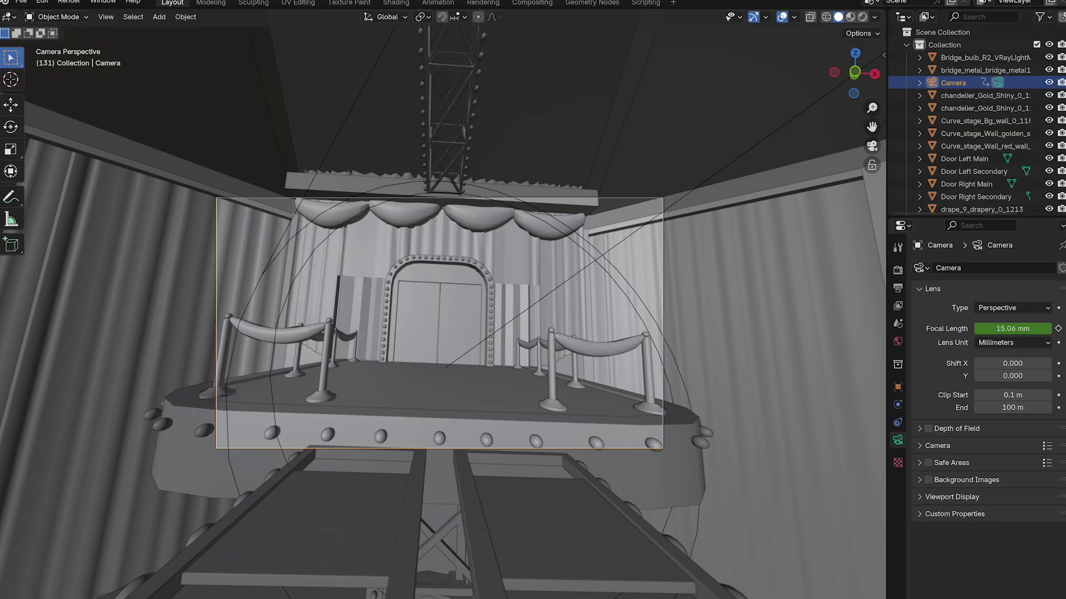
drag(552, 598, 553, 455)
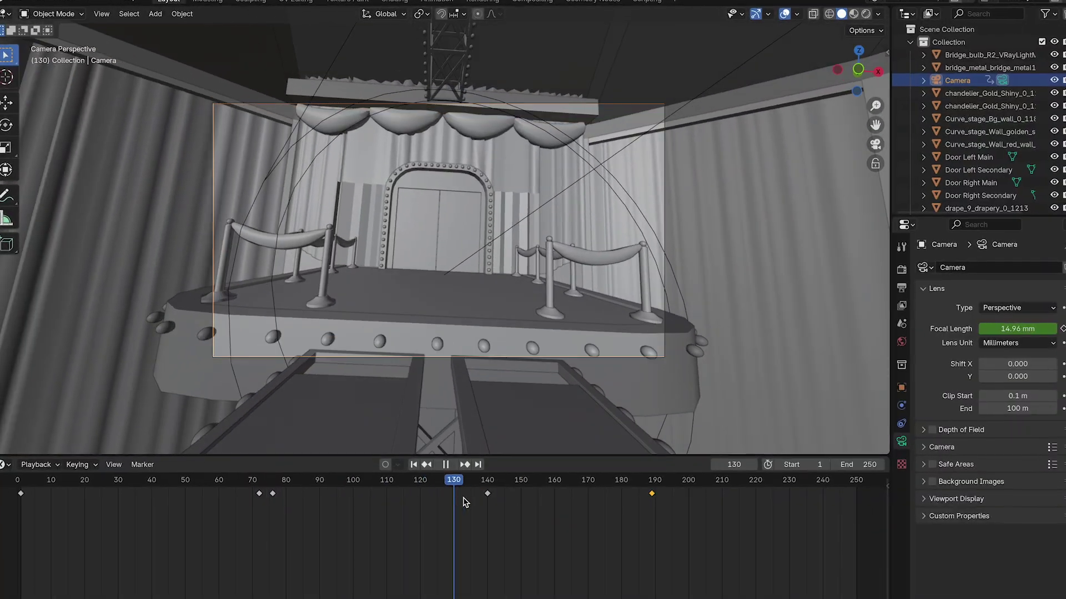
mouse_move(462, 497)
mouse_down()
mouse_move(479, 498)
mouse_move(413, 495)
mouse_move(467, 494)
mouse_up()
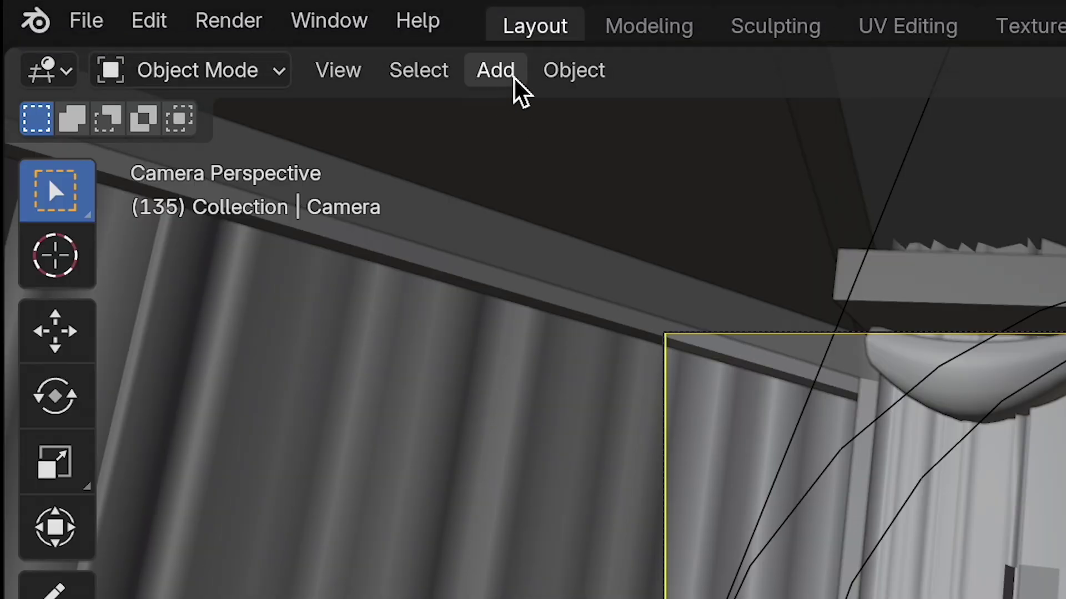
- Add a text object, leave the camera view, and place the text at X -0.72 m, Y 1.28 m, Z 18.54 m with a 76° X rotation
click(517, 89)
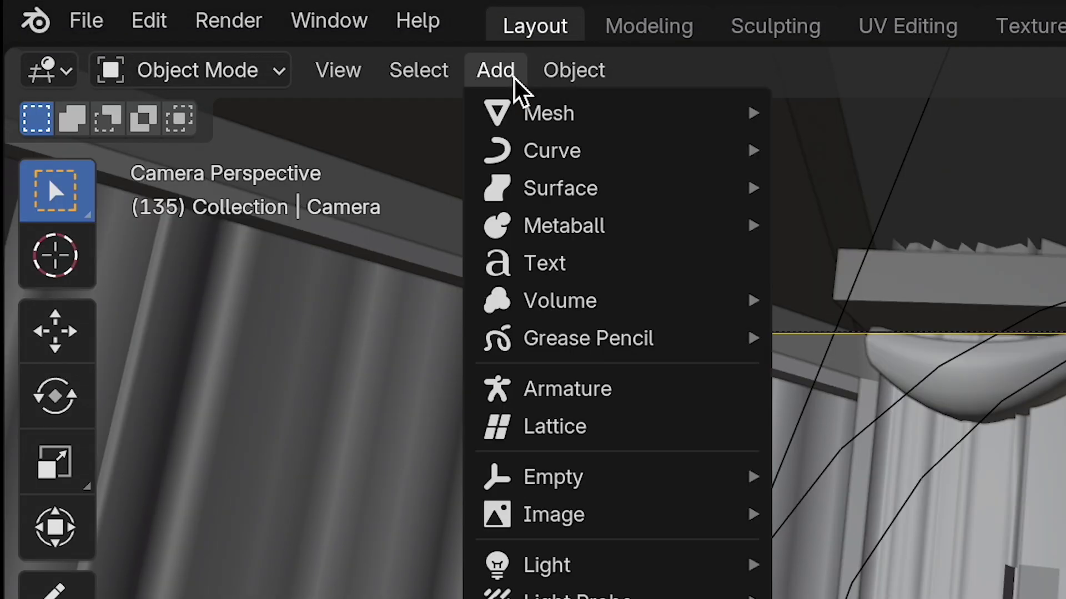
click(600, 271)
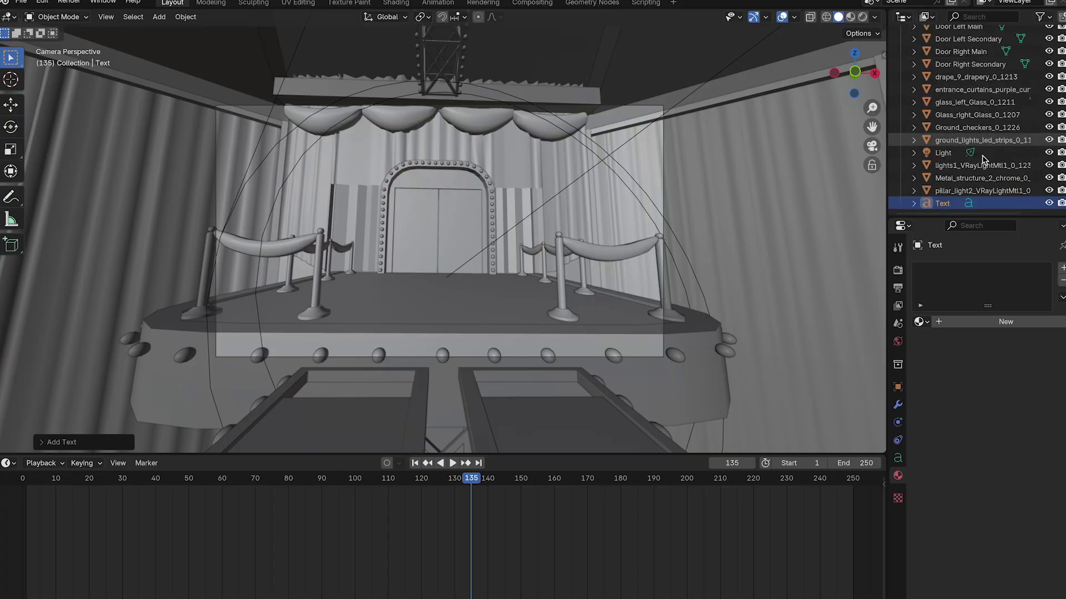
click(872, 147)
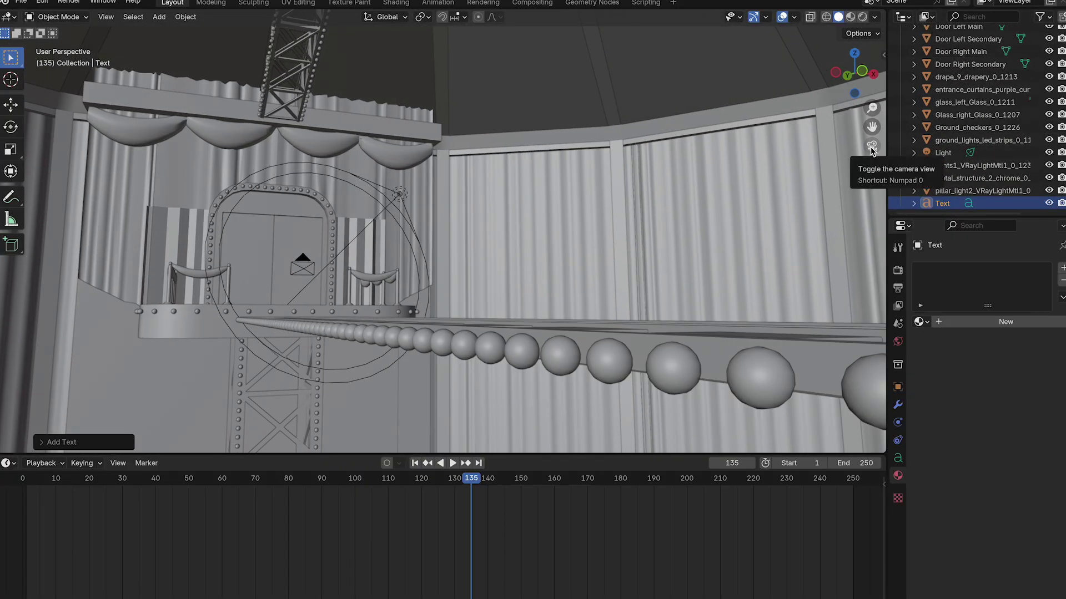
drag(855, 73, 887, 176)
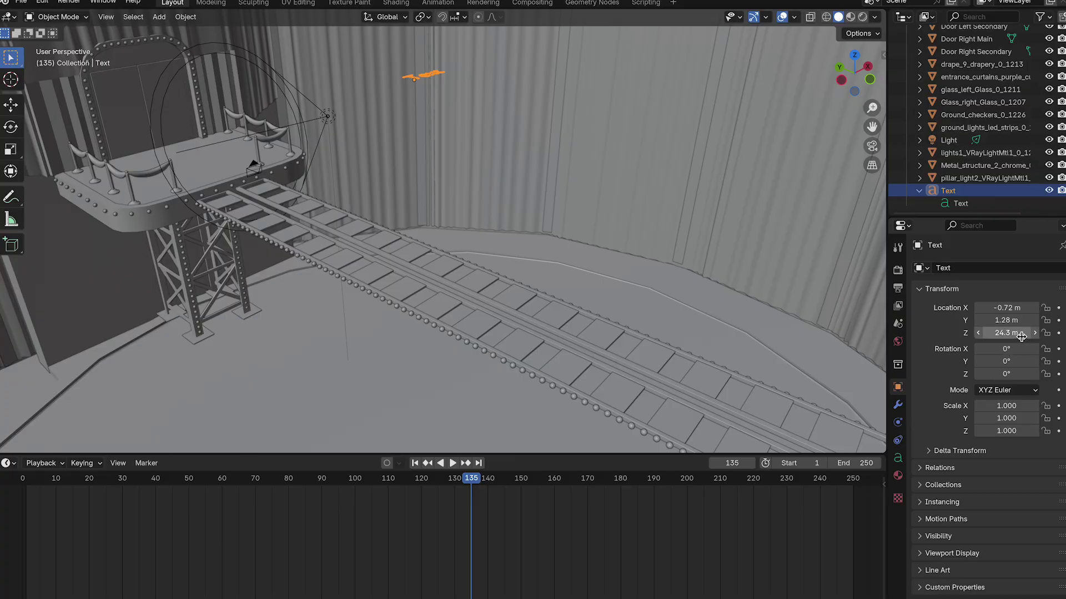
scroll(555, 250, up, 4)
mouse_move(555, 249)
middle_down()
mouse_move(532, 222)
mouse_move(544, 249)
middle_up()
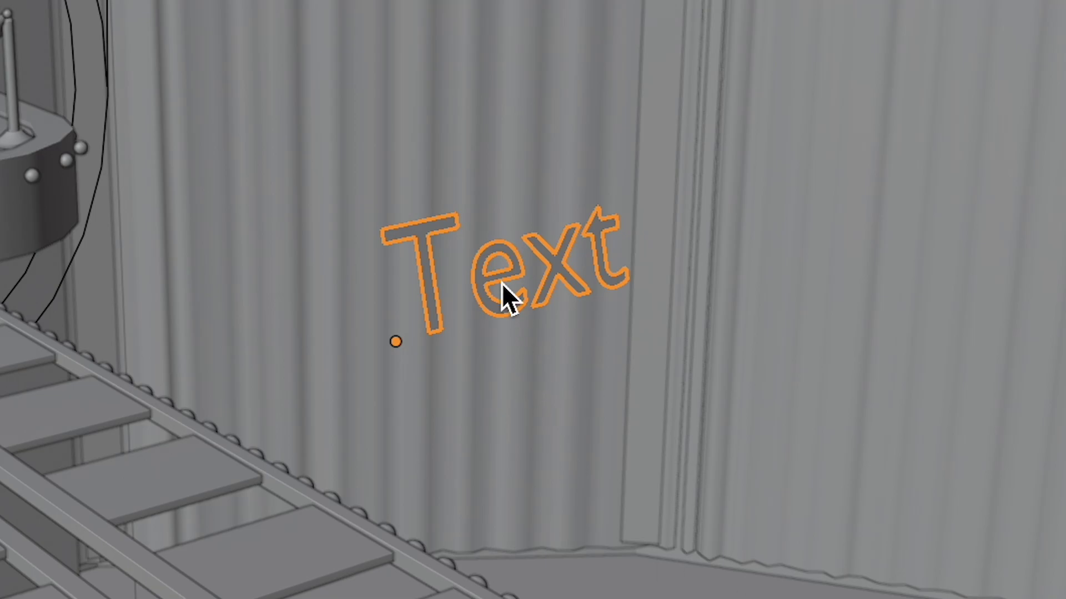
- Replace the text object's content with "JAYD3NFX" and load Brunson Regular as its regular font
key(Tab)
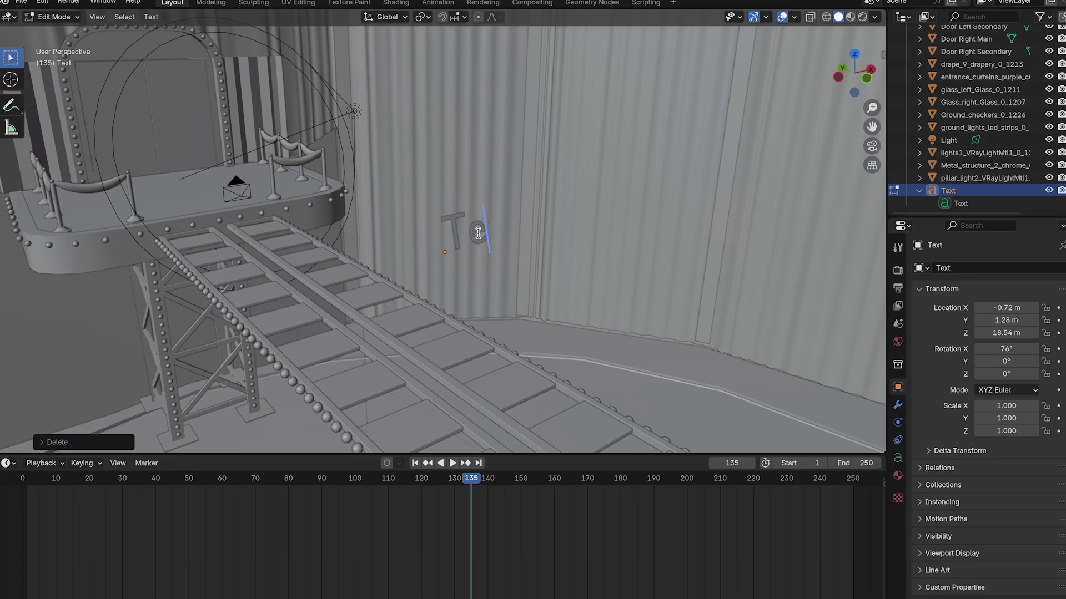
text(yd3nfx)
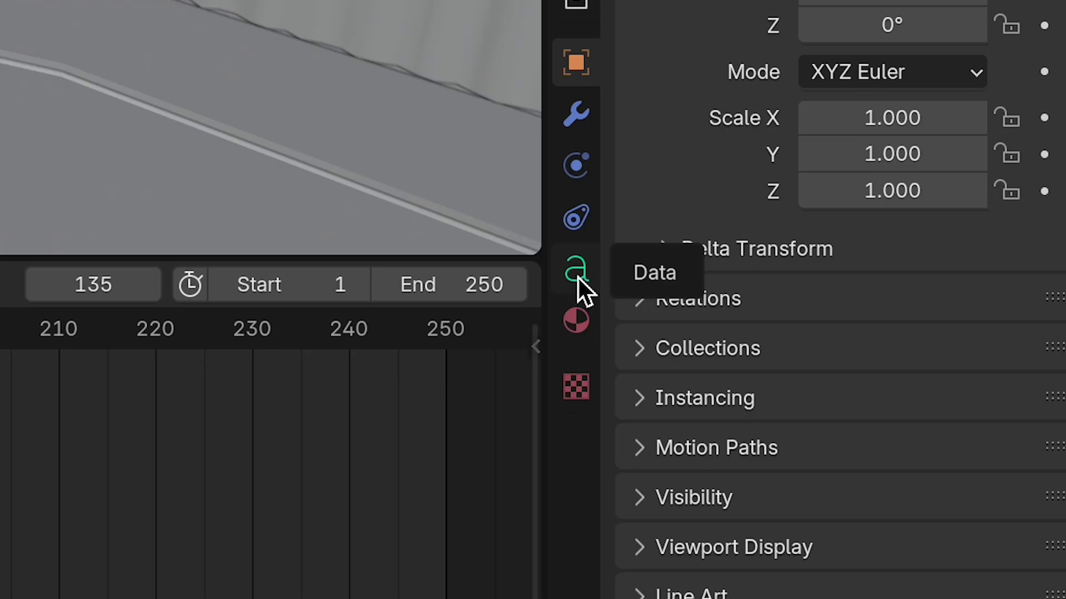
click(898, 463)
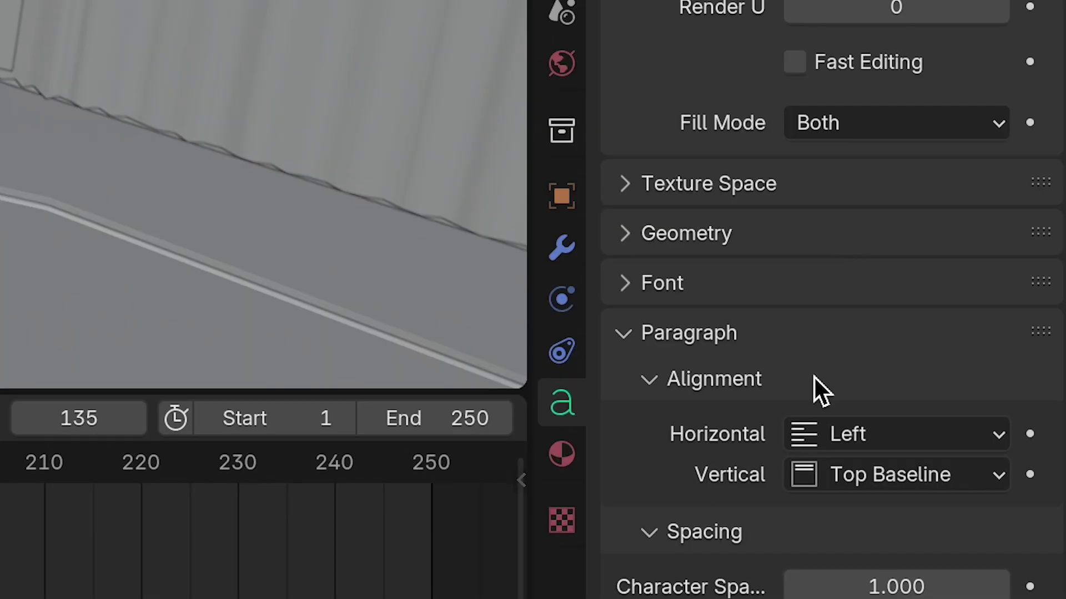
click(625, 283)
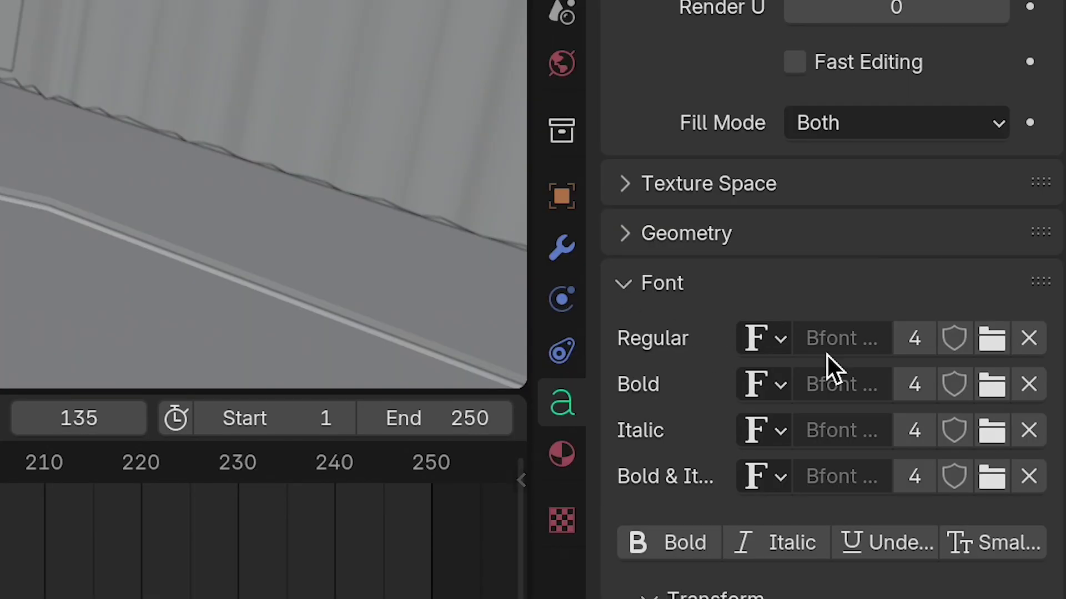
click(991, 349)
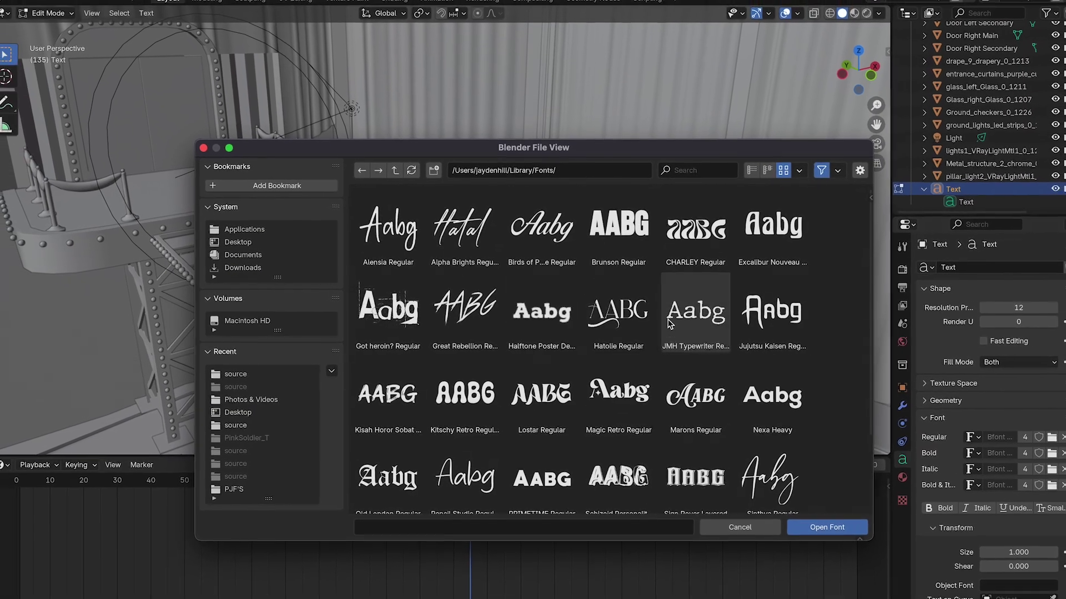
scroll(672, 323, down, 3)
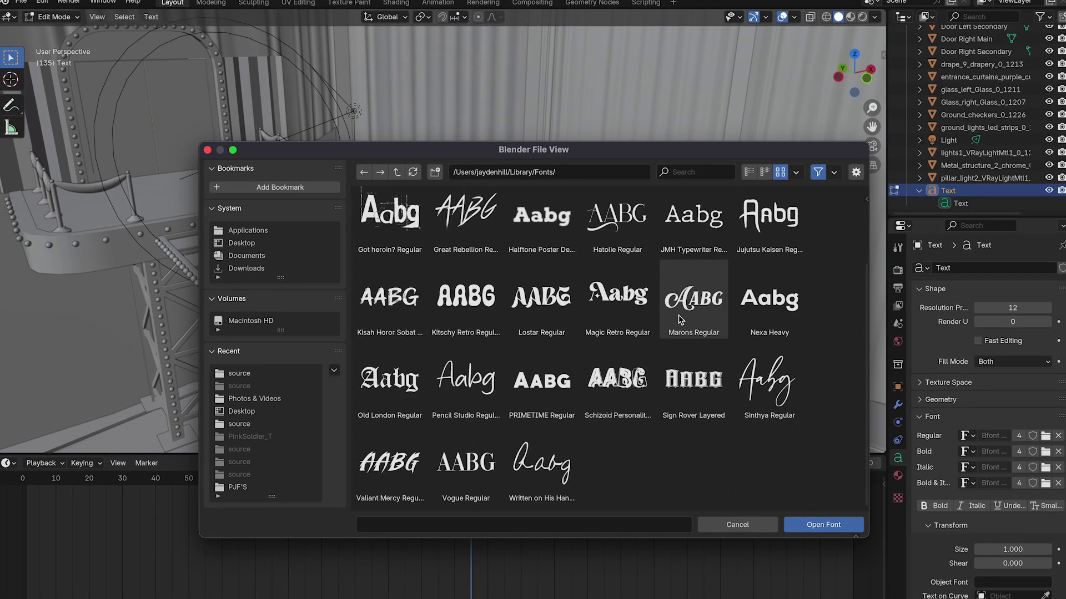
scroll(680, 319, up, 3)
click(825, 525)
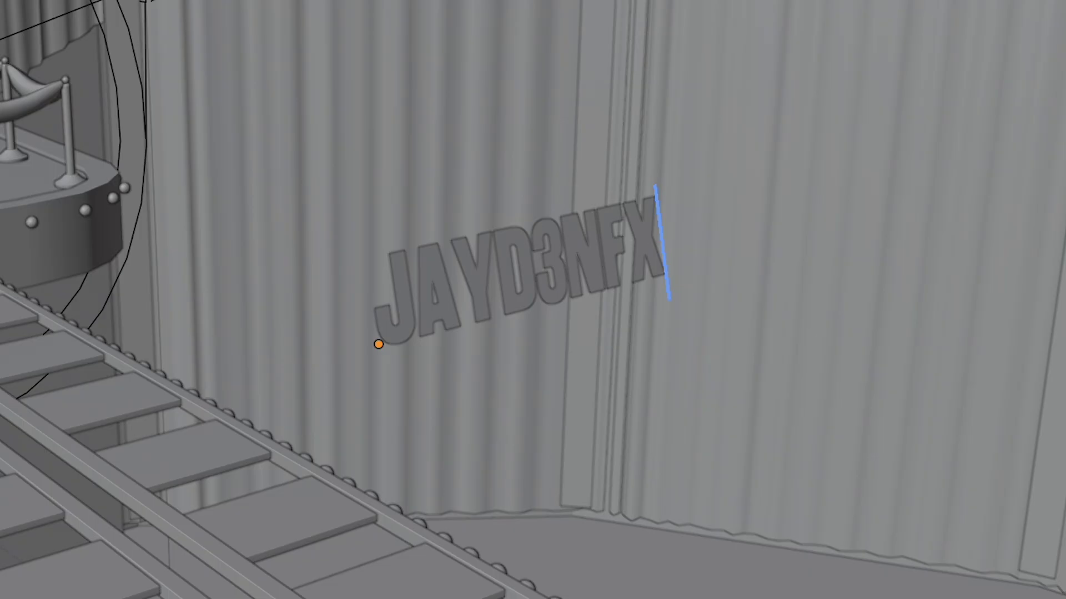
key(Tab)
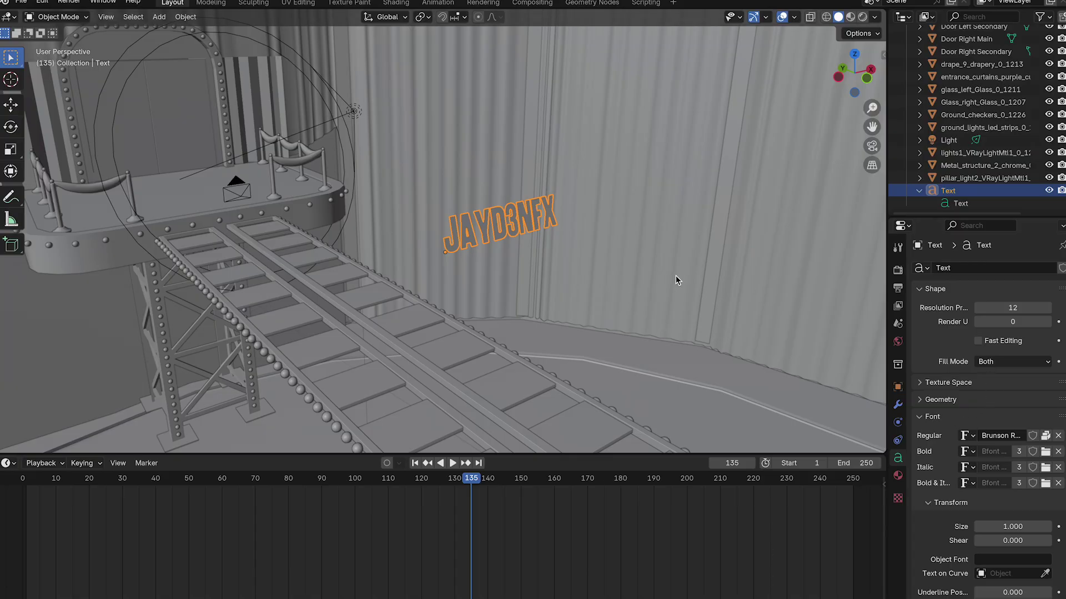
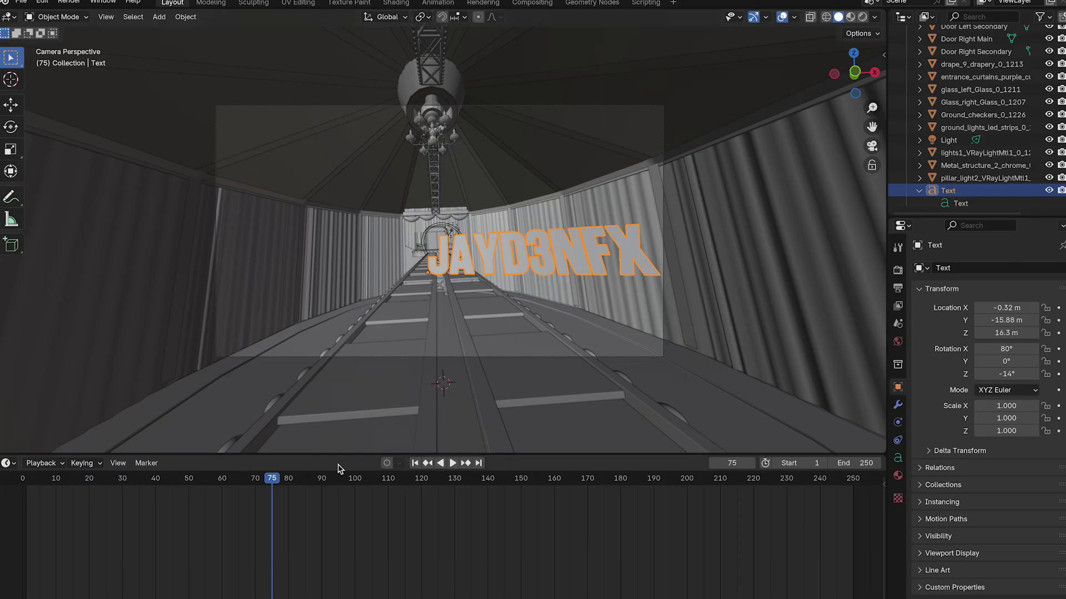
- Display the scene in Material Preview, extrude the text 0.38 m with an X offset of -0.2 m, and scrub to frame 70
click(849, 16)
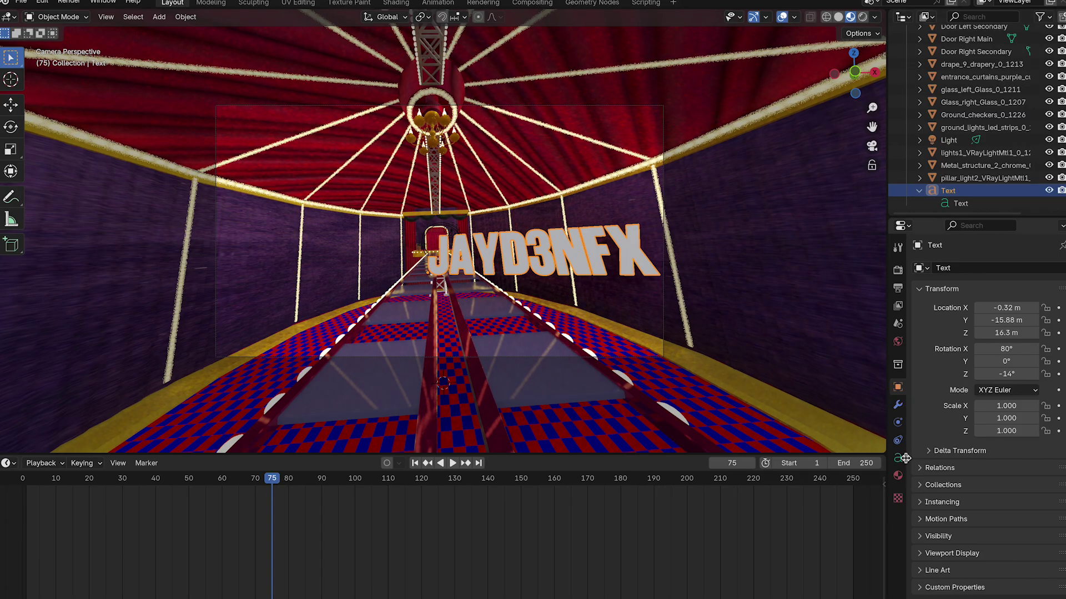
click(898, 459)
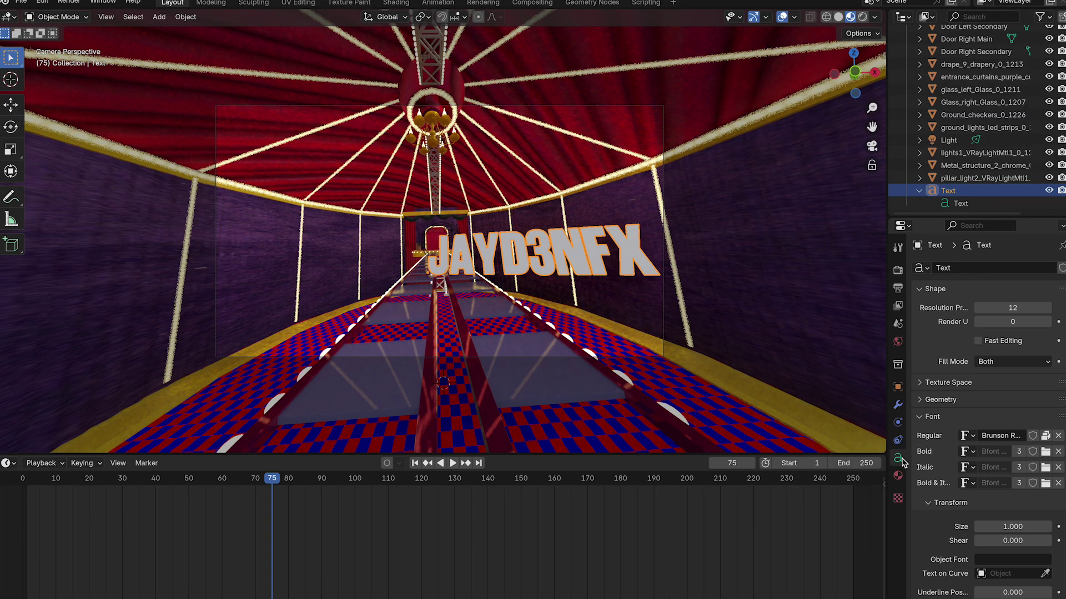
scroll(972, 417, down, 8)
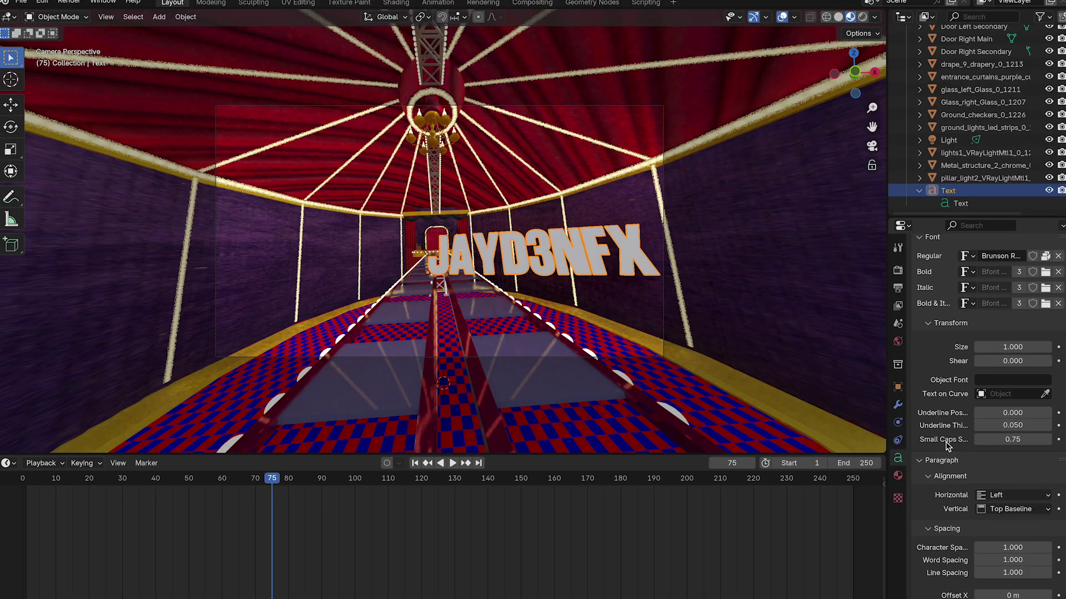
scroll(947, 444, up, 5)
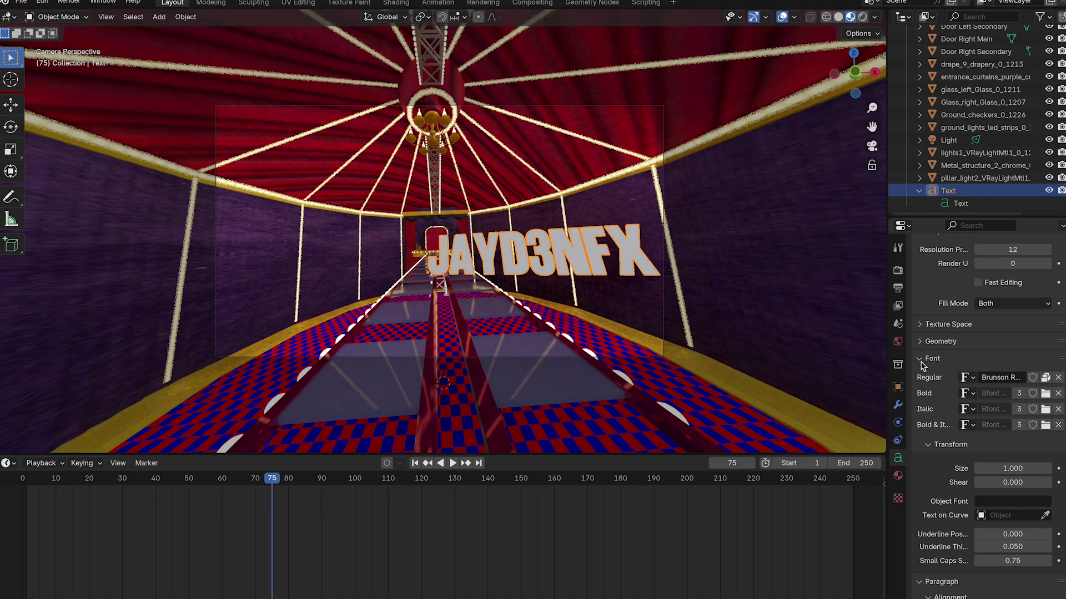
click(920, 360)
click(921, 342)
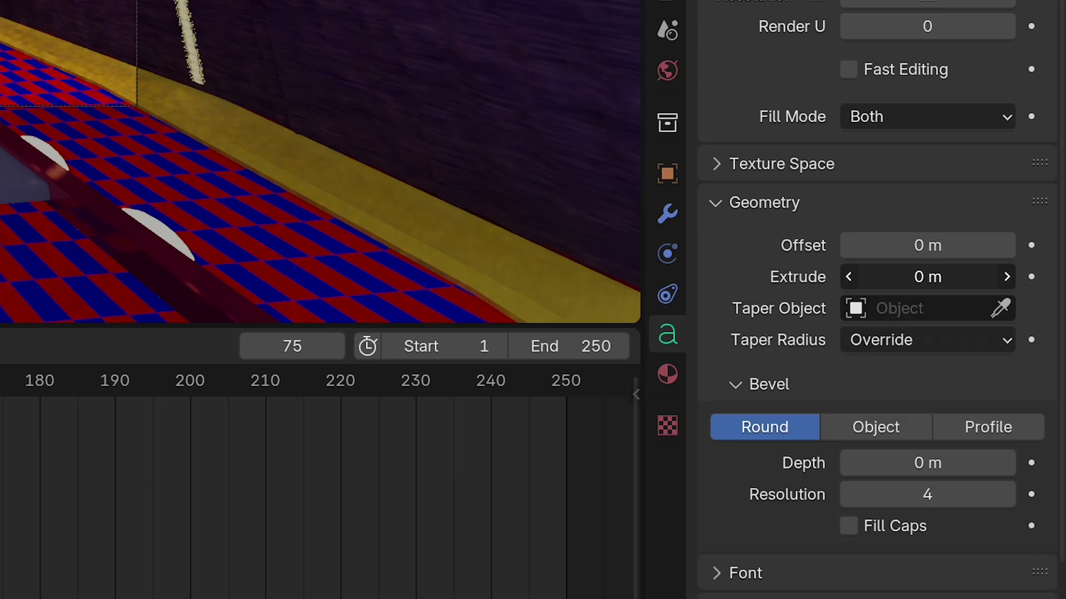
mouse_move(905, 277)
mouse_down()
mouse_move(961, 277)
mouse_move(906, 277)
mouse_up()
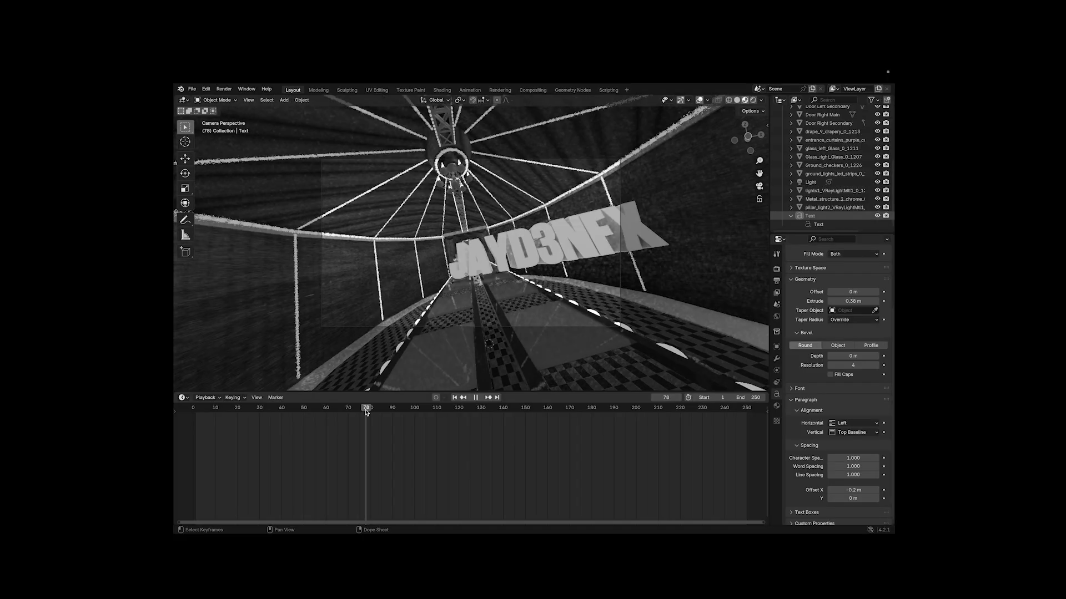
mouse_move(364, 409)
mouse_down()
mouse_move(380, 409)
mouse_move(353, 409)
mouse_up()
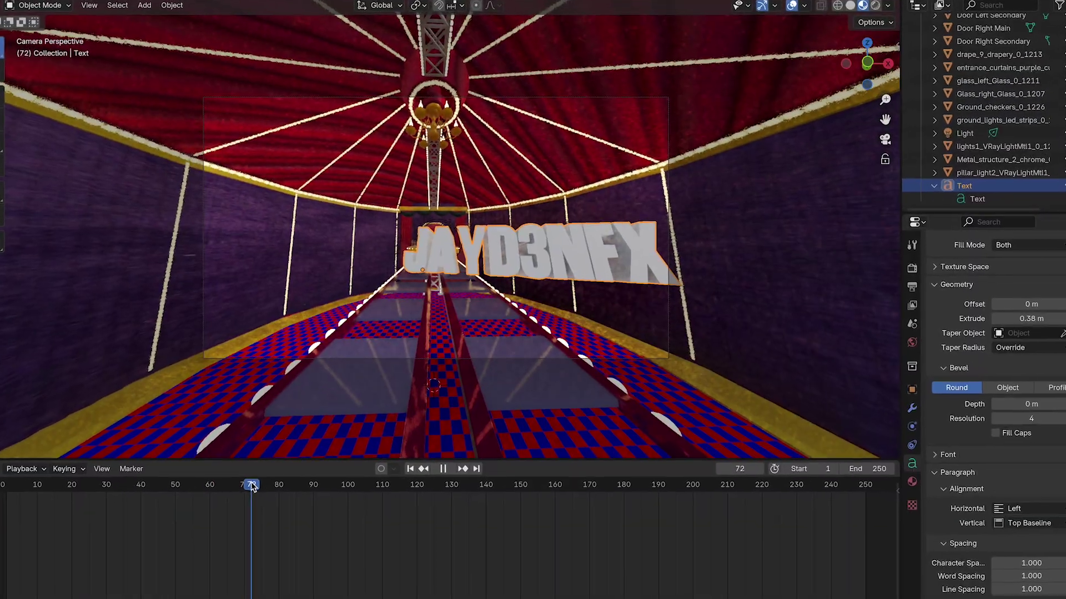
drag(253, 487, 245, 487)
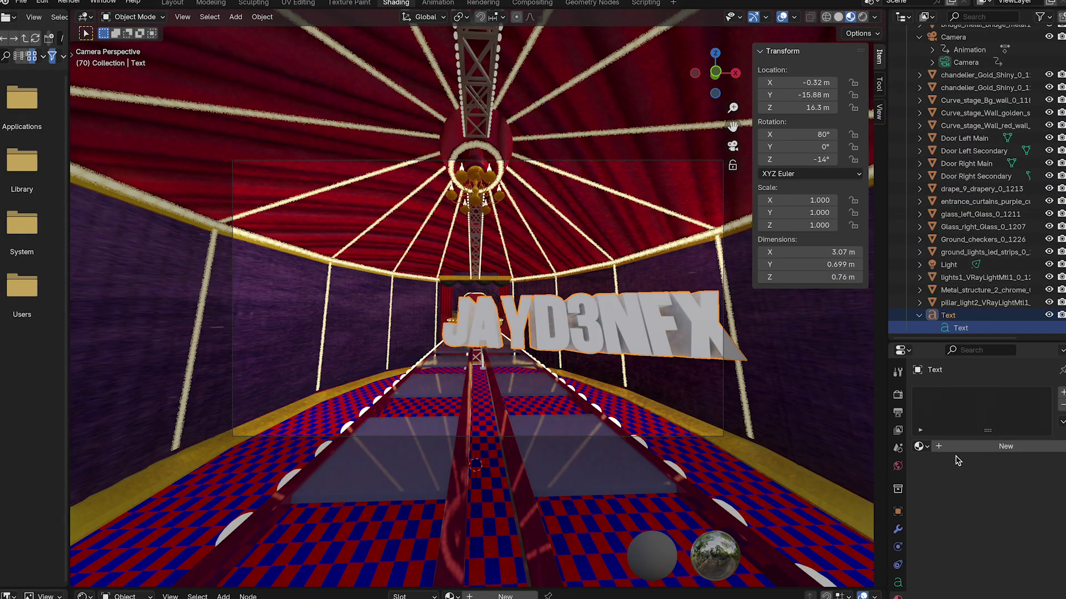
- Assign the existing Gold material to the text, and adjust its placement to X -0.6 m with a 64° X rotation
click(923, 452)
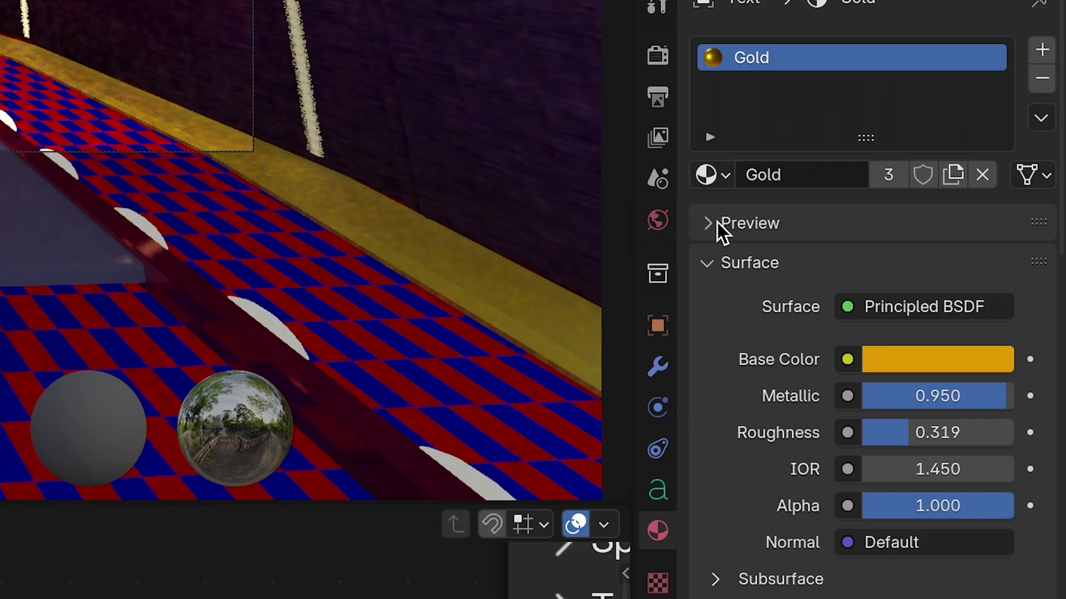
click(716, 223)
scroll(855, 464, down, 2)
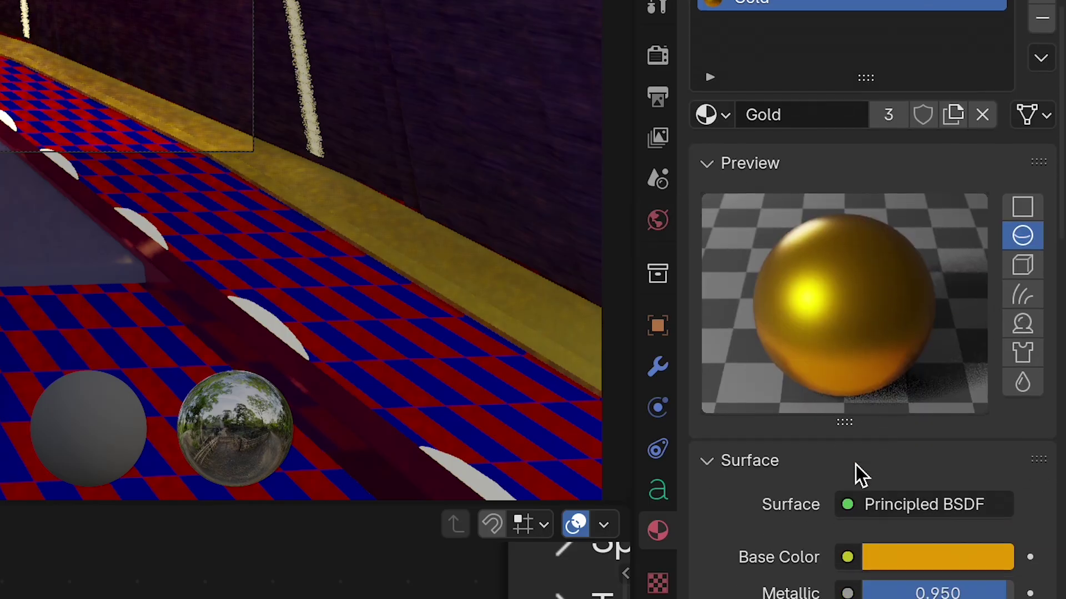
mouse_move(1008, 584)
mouse_down()
mouse_move(986, 584)
mouse_move(1012, 584)
mouse_up()
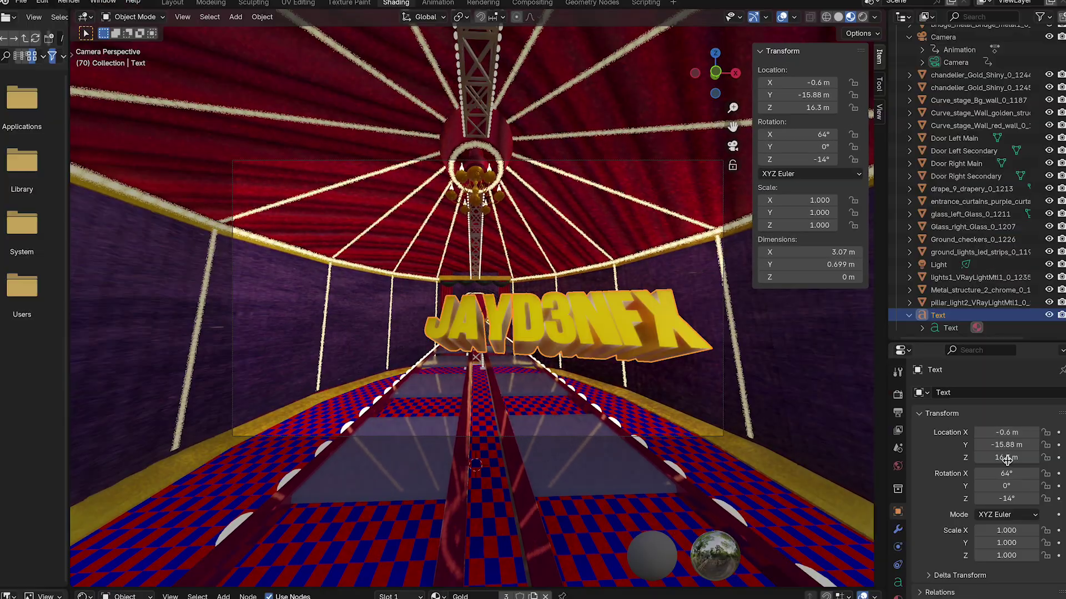
drag(1006, 445, 1007, 473)
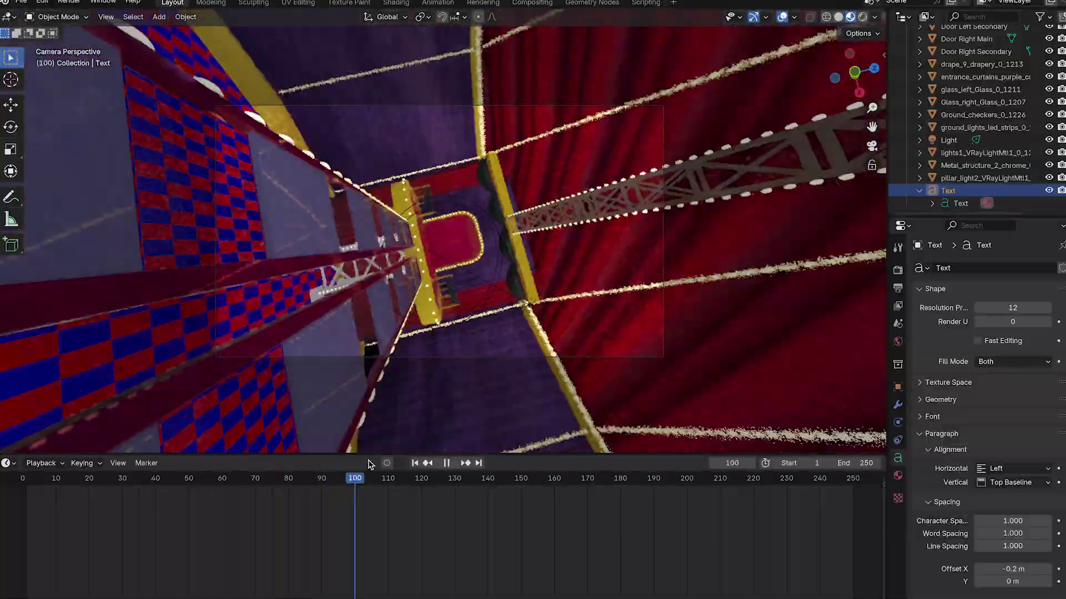
- Scrub through the camera animation to frame 188 and set the scene's end frame to 190
drag(247, 482, 634, 487)
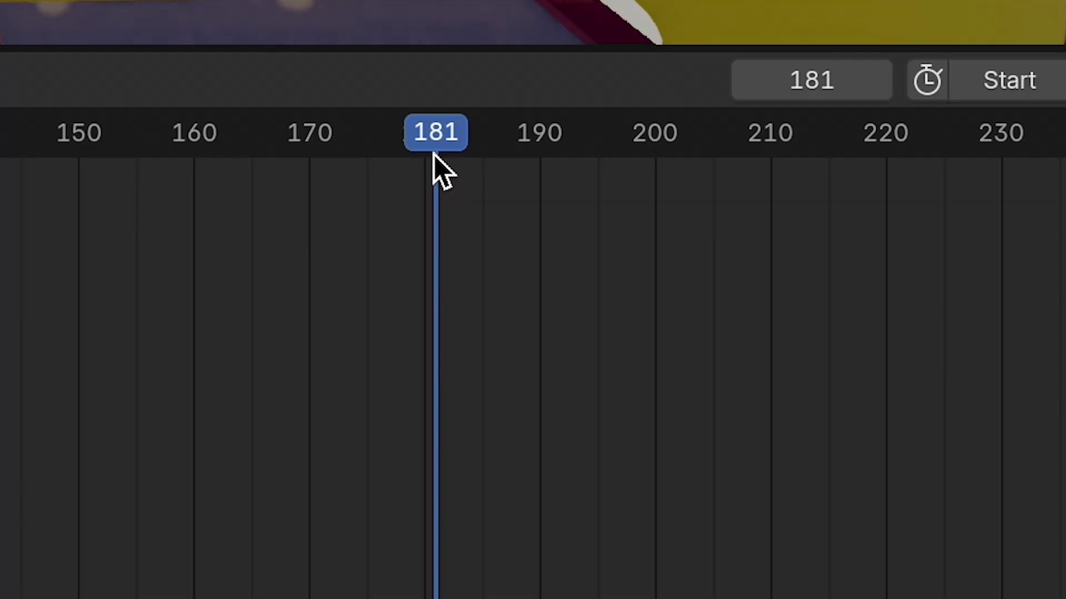
drag(471, 161, 517, 183)
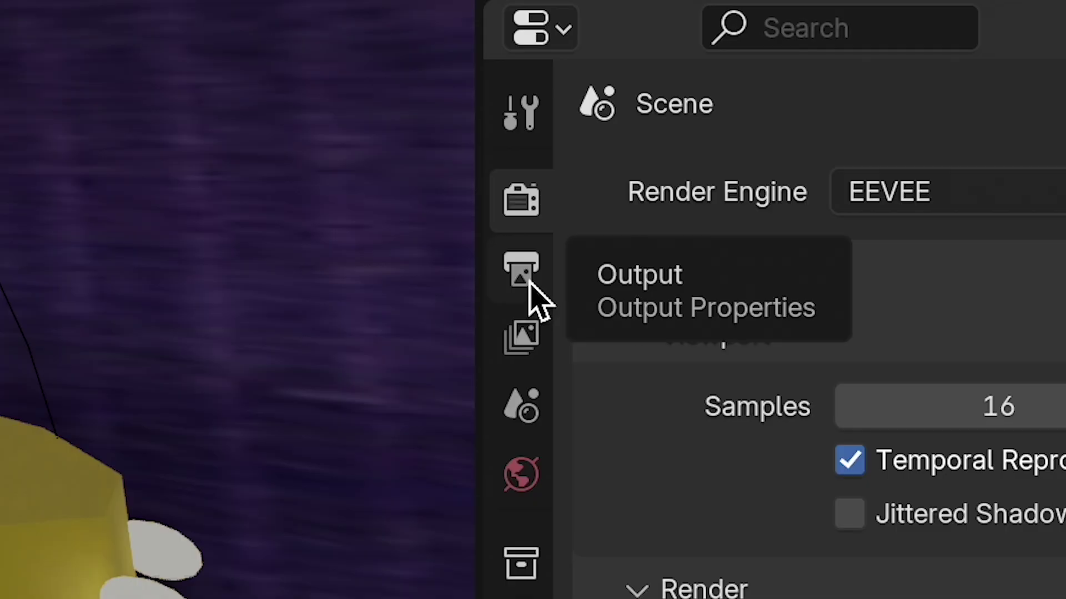
click(529, 283)
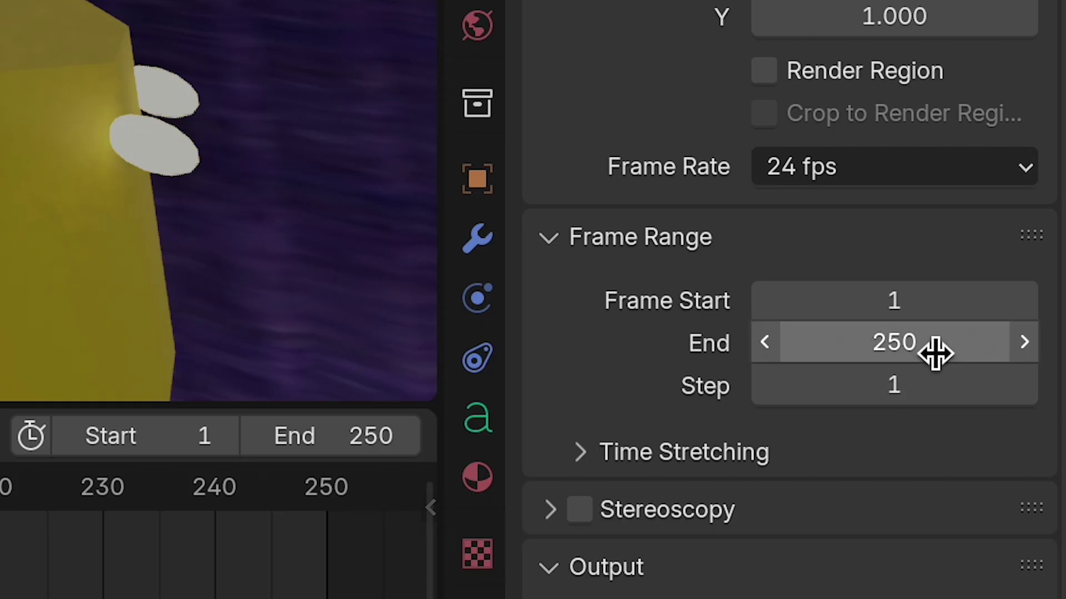
click(918, 355)
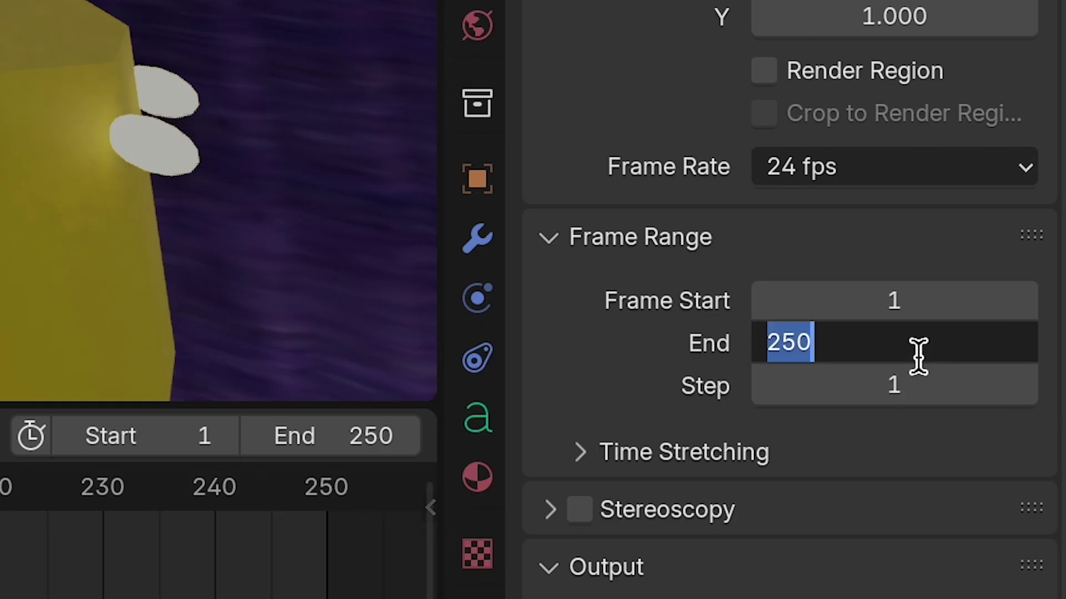
text(19)
text(0)
key(Return)
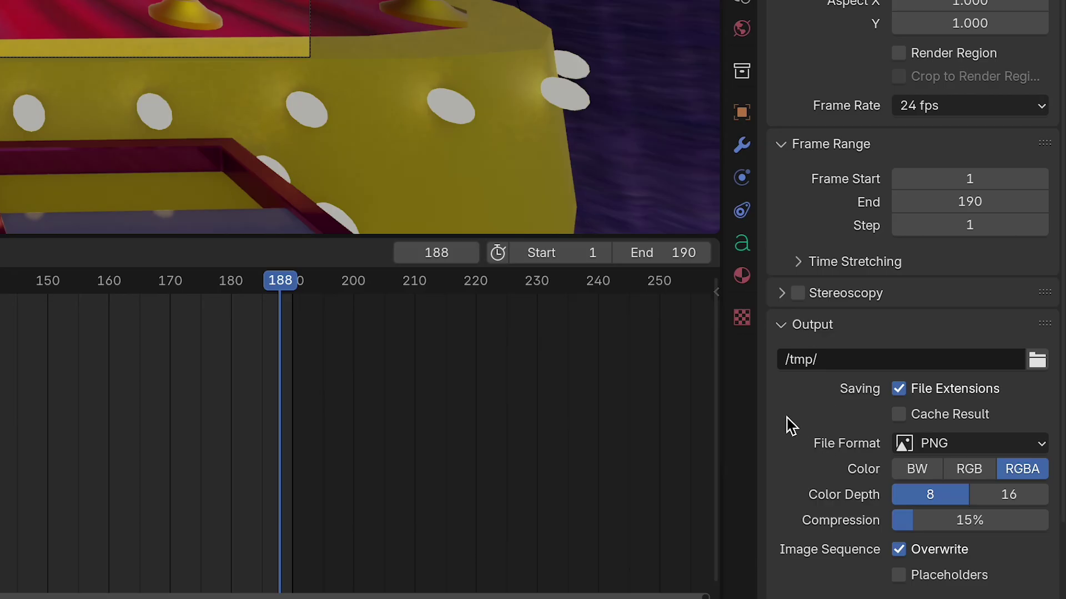
- Set the render output format to FFmpeg Video with an MPEG-4 container
scroll(791, 426, down, 3)
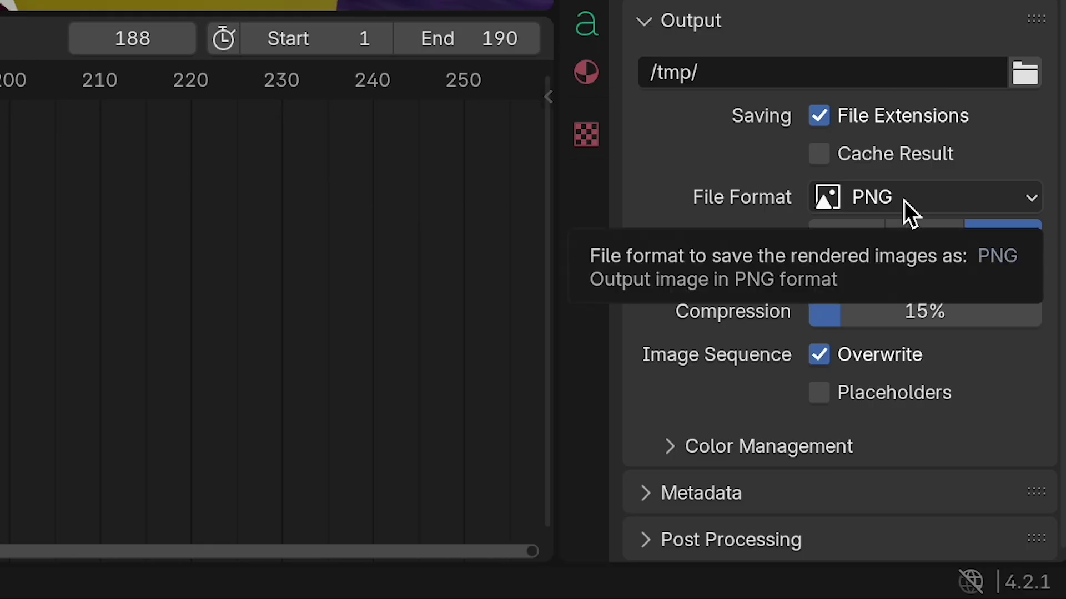
click(955, 361)
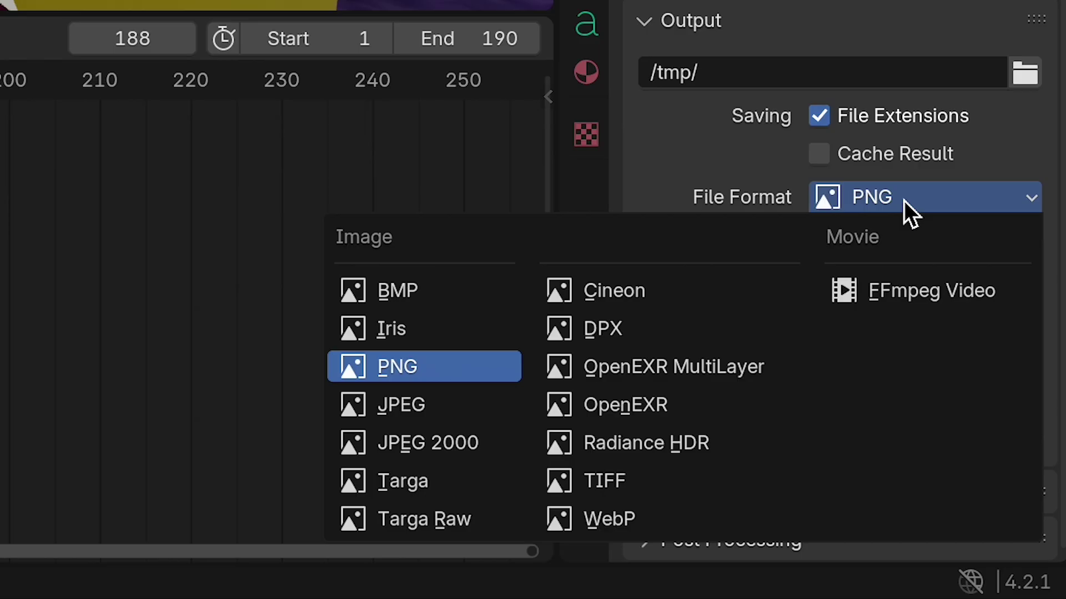
click(895, 299)
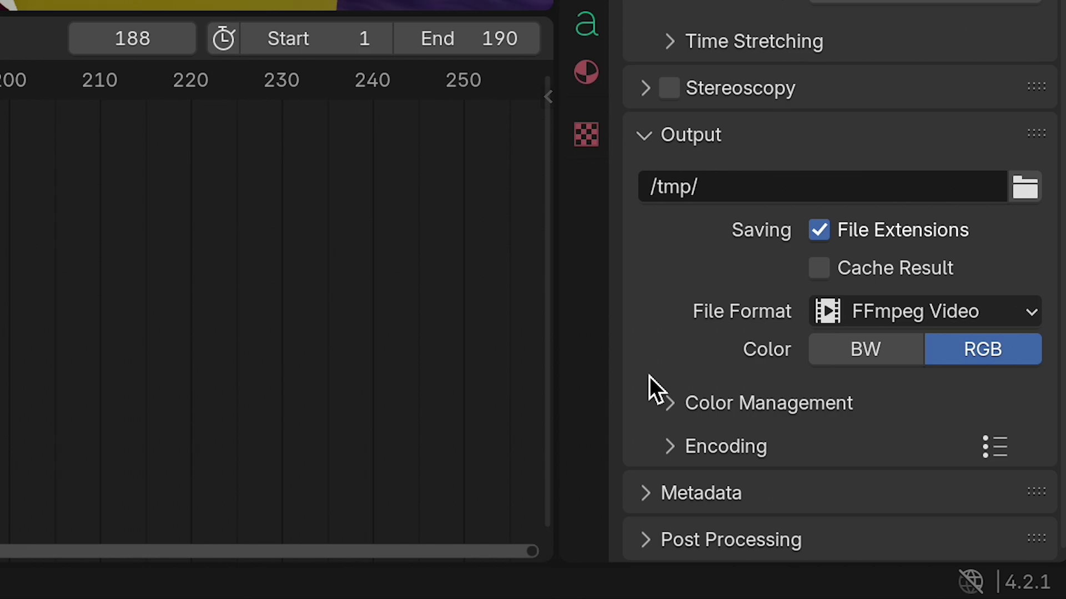
click(671, 448)
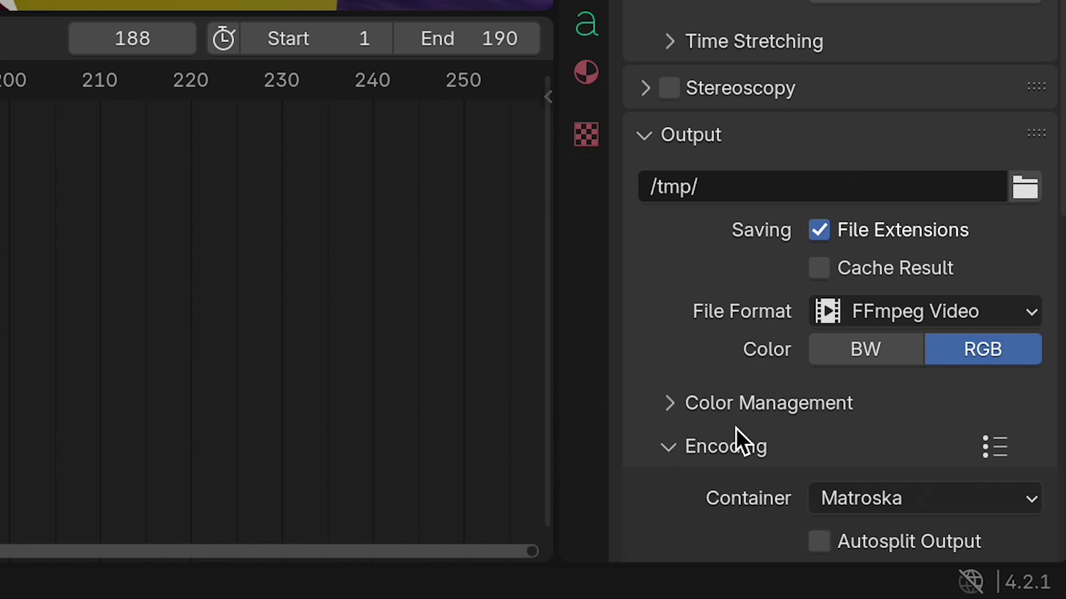
scroll(768, 427, down, 5)
click(884, 281)
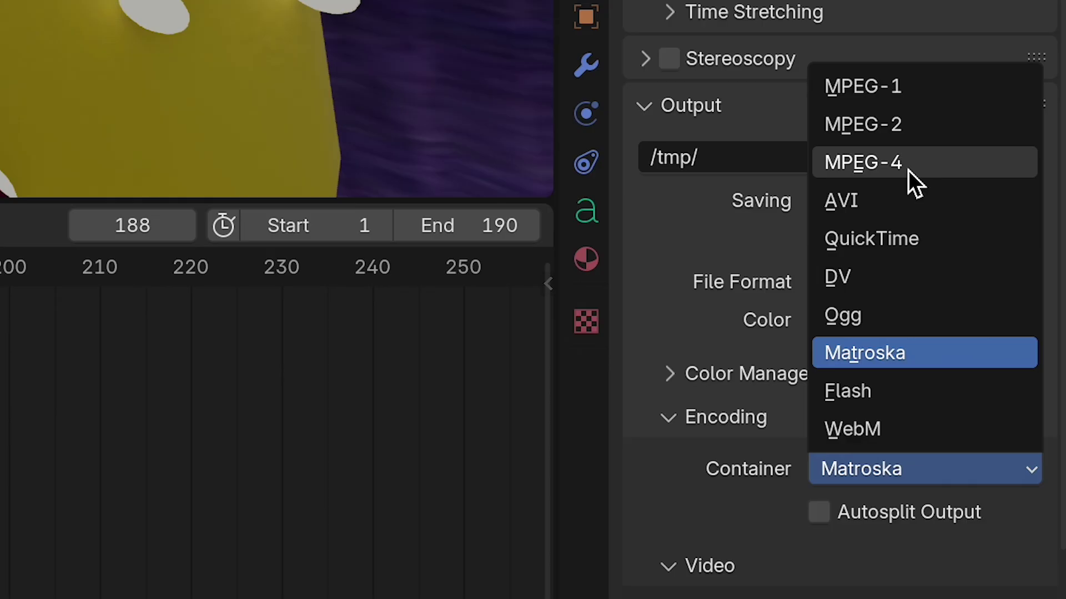
click(908, 167)
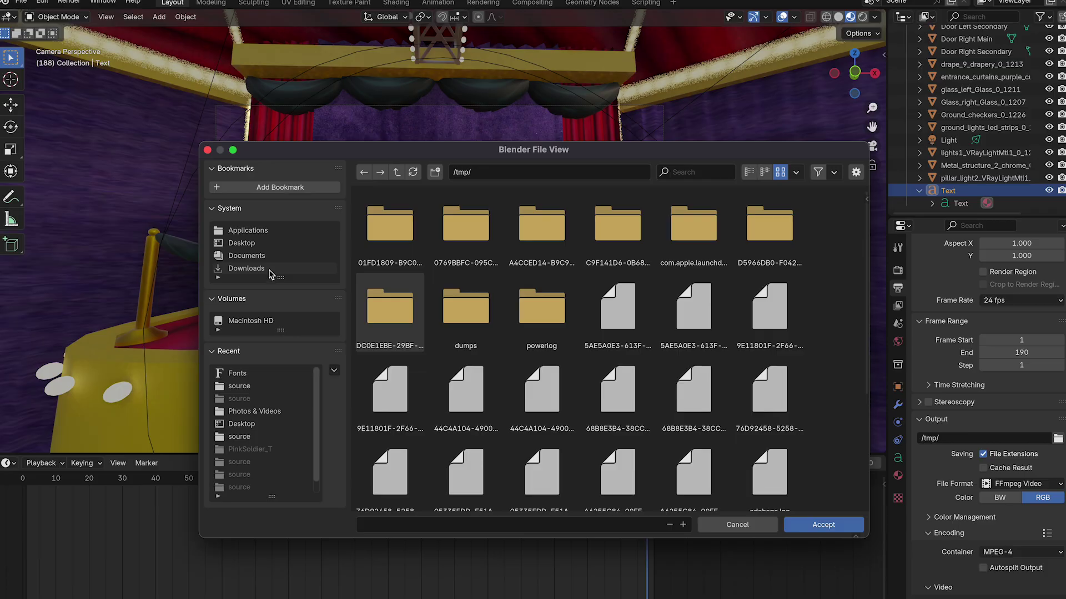
- Choose the Desktop folder as the render output location
click(266, 269)
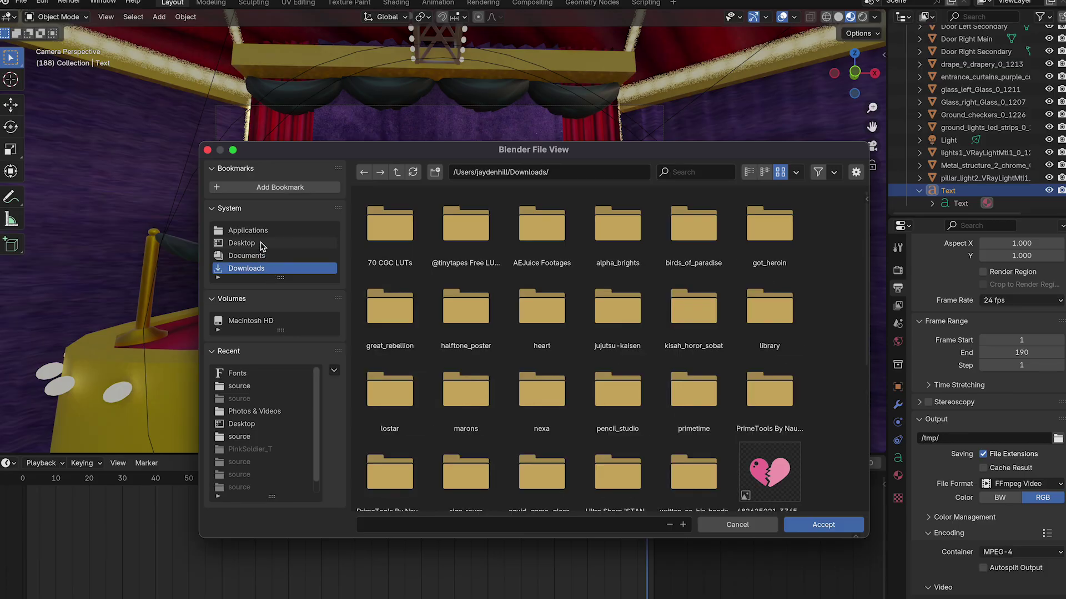
click(261, 245)
click(813, 529)
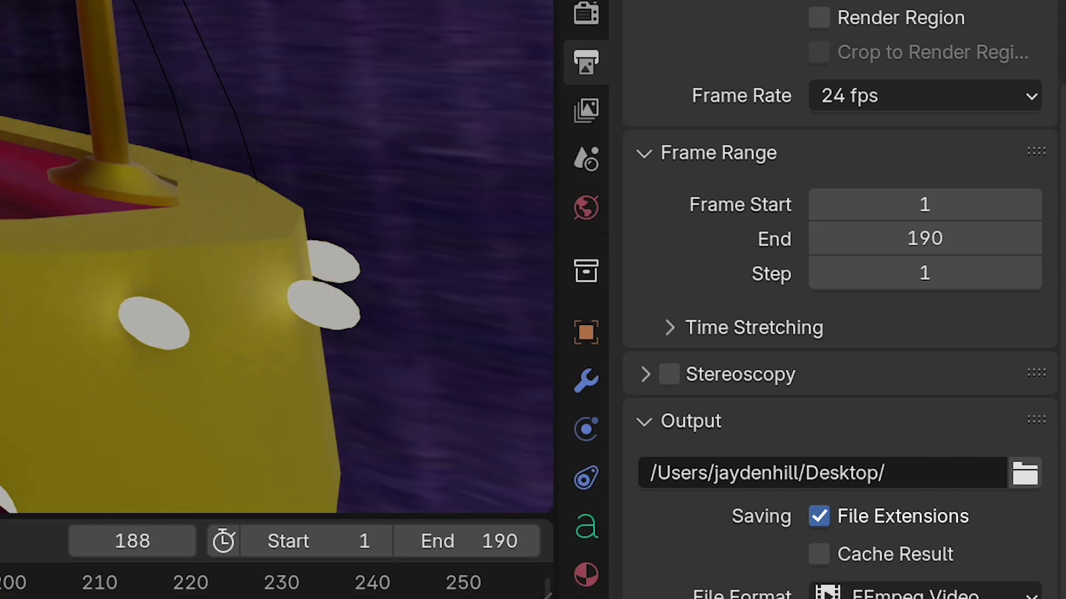
scroll(1061, 220, up, 5)
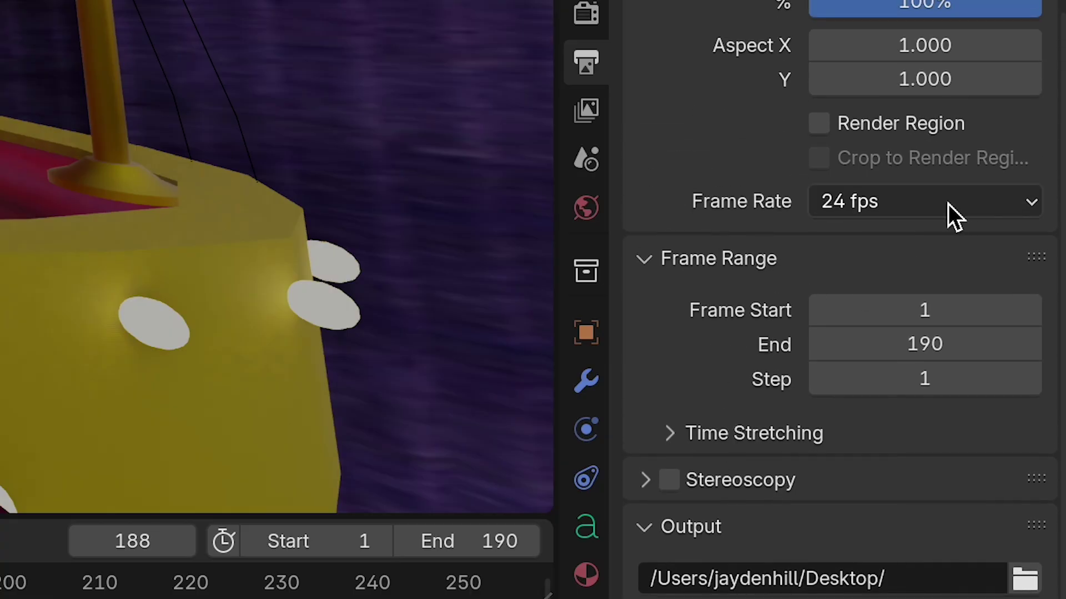
- Set the output frame rate to 30 fps and keep EEVEE as the render engine
click(927, 203)
click(891, 378)
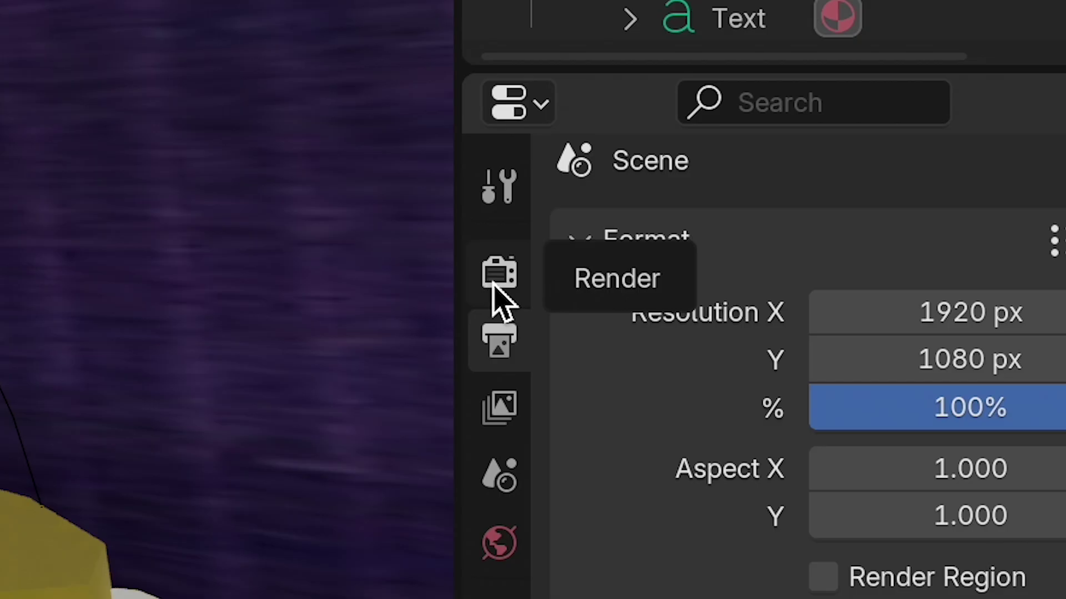
click(585, 236)
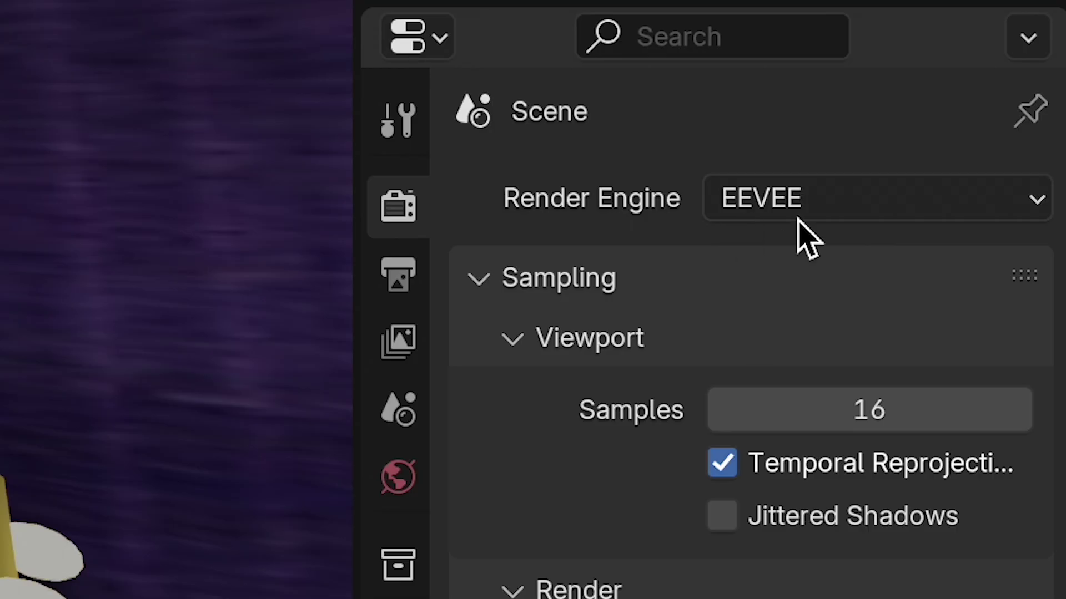
click(859, 199)
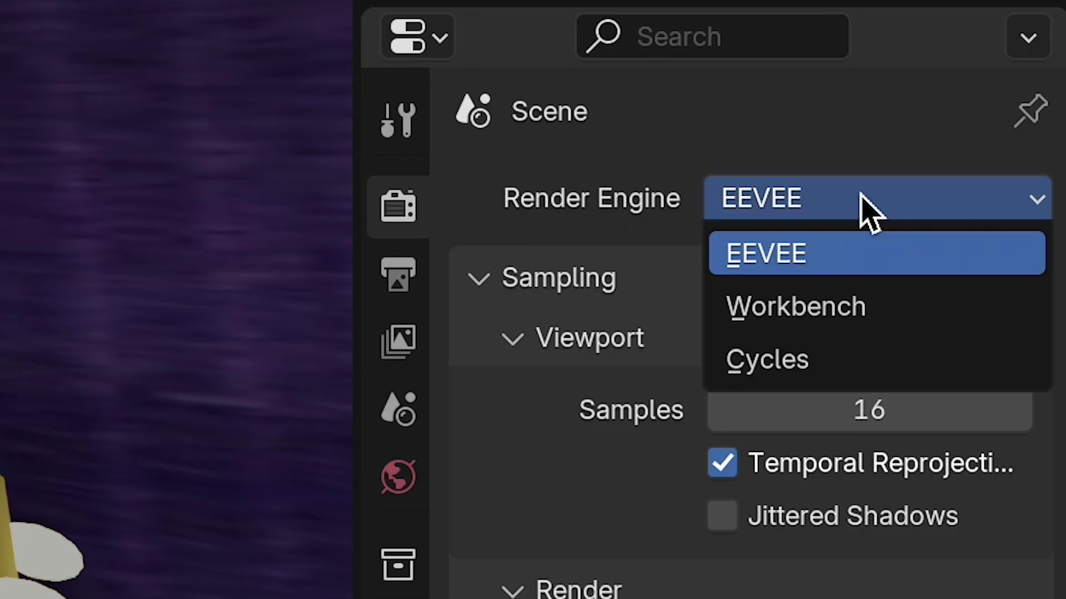
click(839, 183)
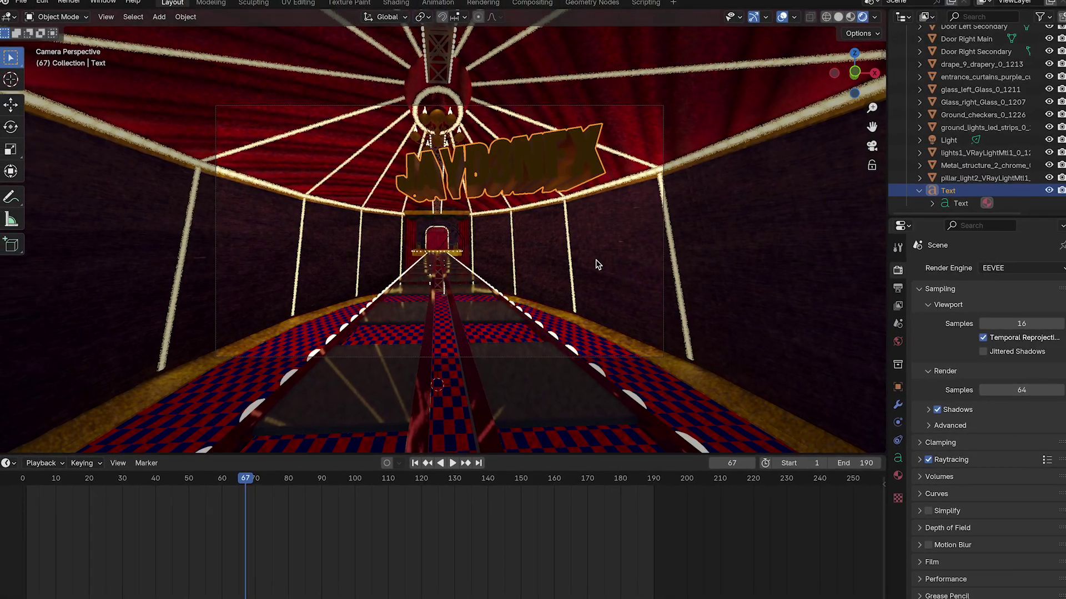
- Add a point light and place it beside the text at X 4.02 m, Y -15.3 m, Z 19.62 m
click(159, 17)
mouse_move(200, 185)
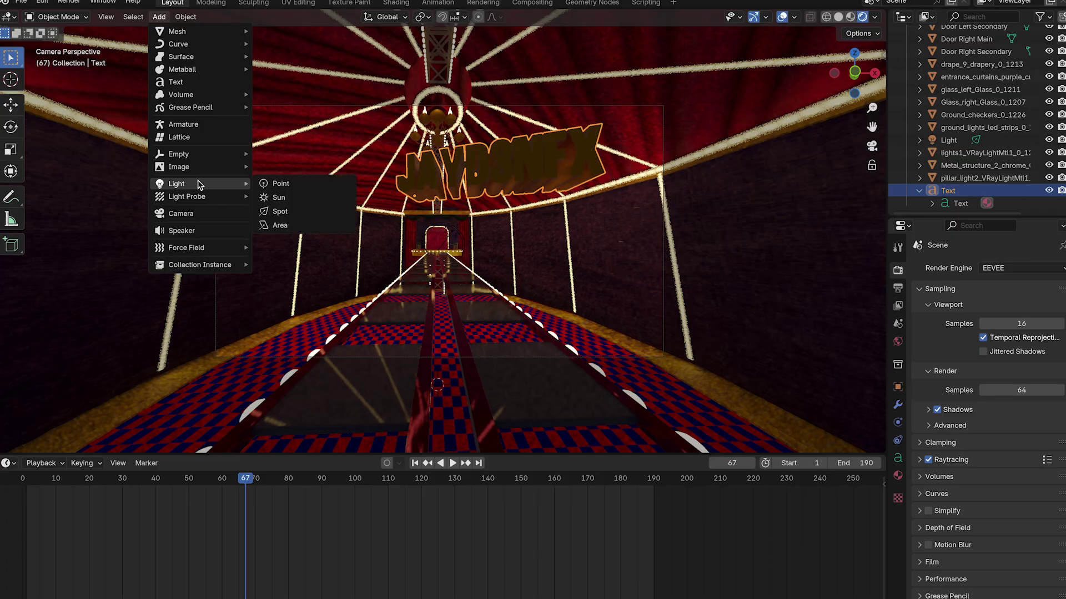
click(274, 189)
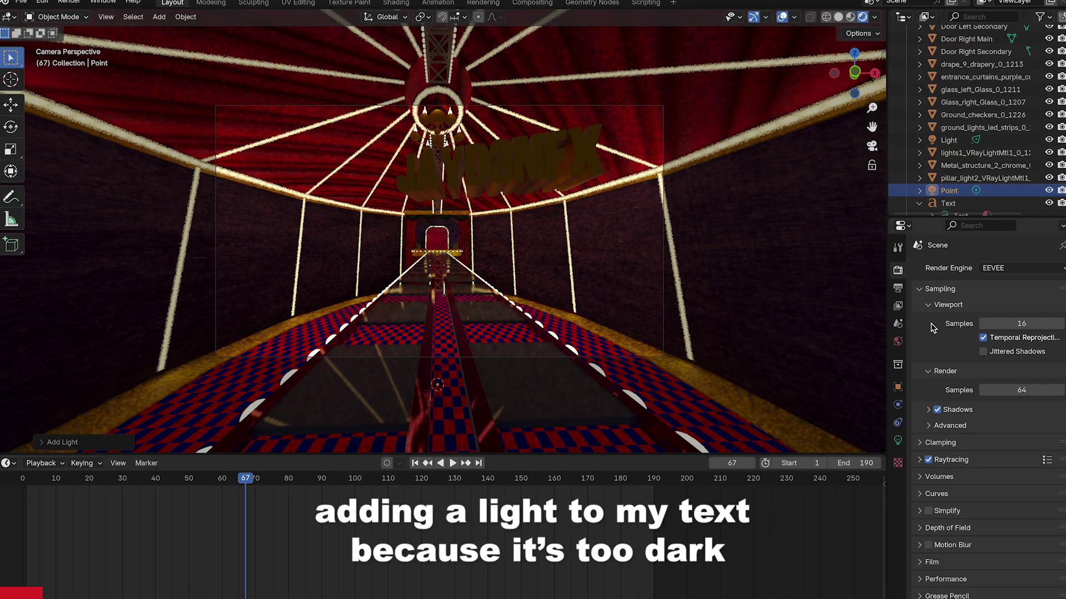
click(159, 17)
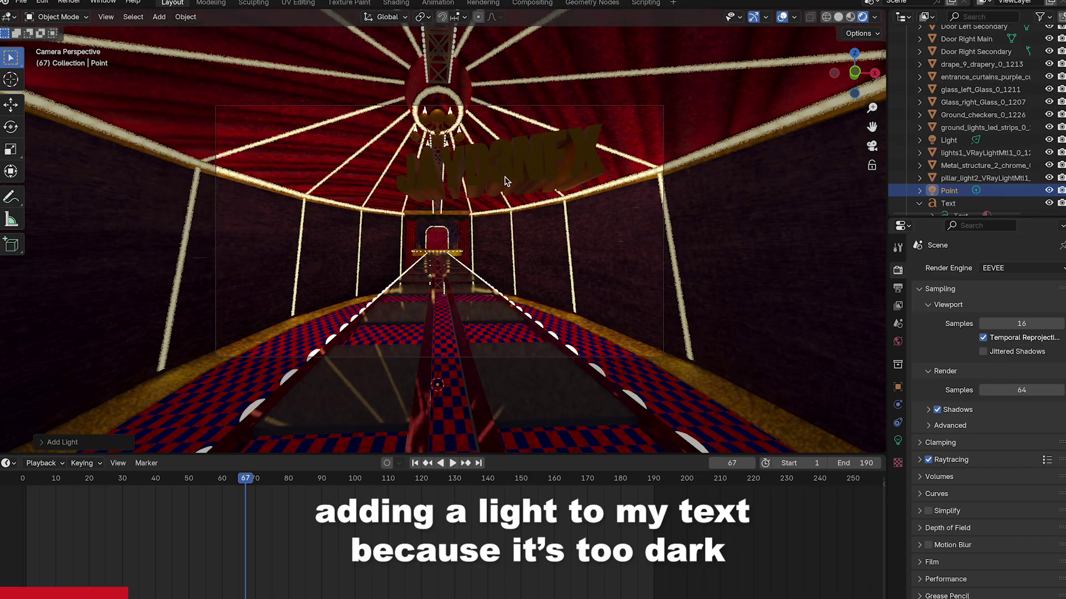
click(898, 387)
drag(1007, 320, 915, 319)
- Give the new light 241.6 W power and a 4.18 m radius, and change it to a spot with a 48.6° beam
click(919, 191)
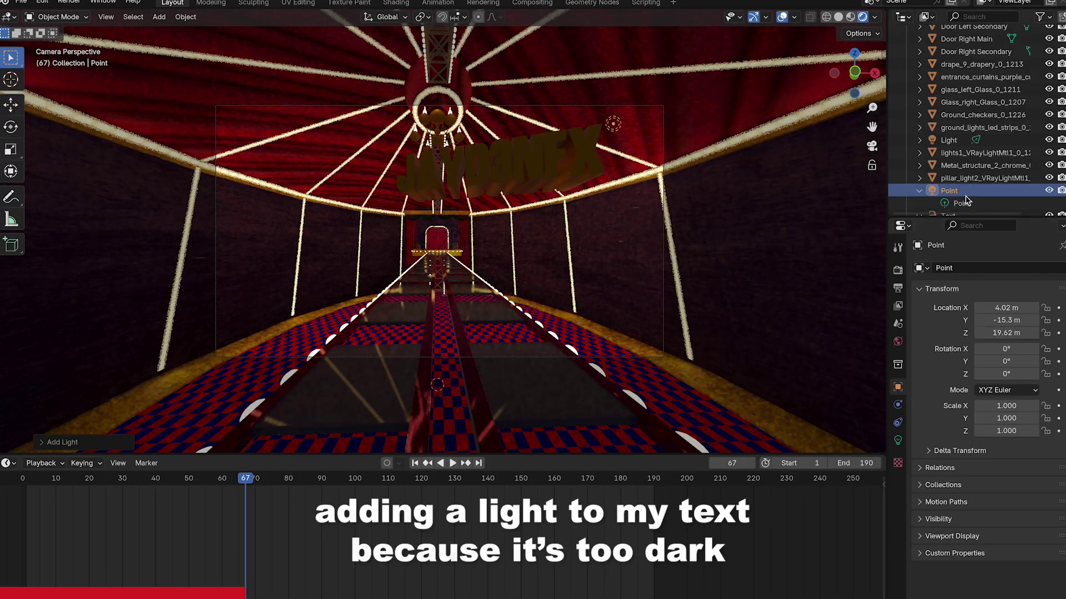
click(962, 203)
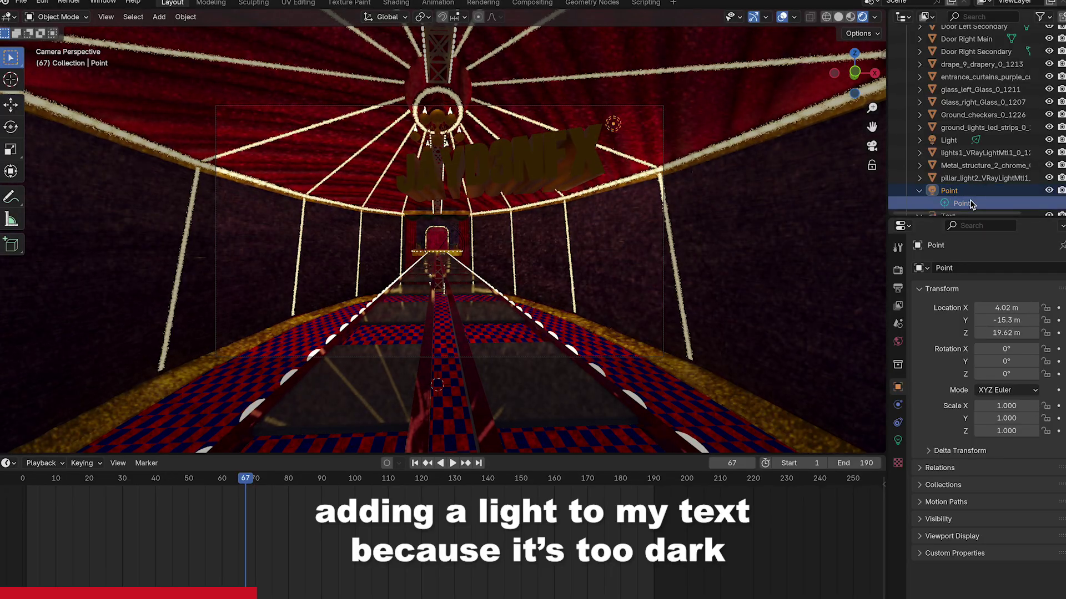
click(897, 440)
drag(1013, 355, 969, 356)
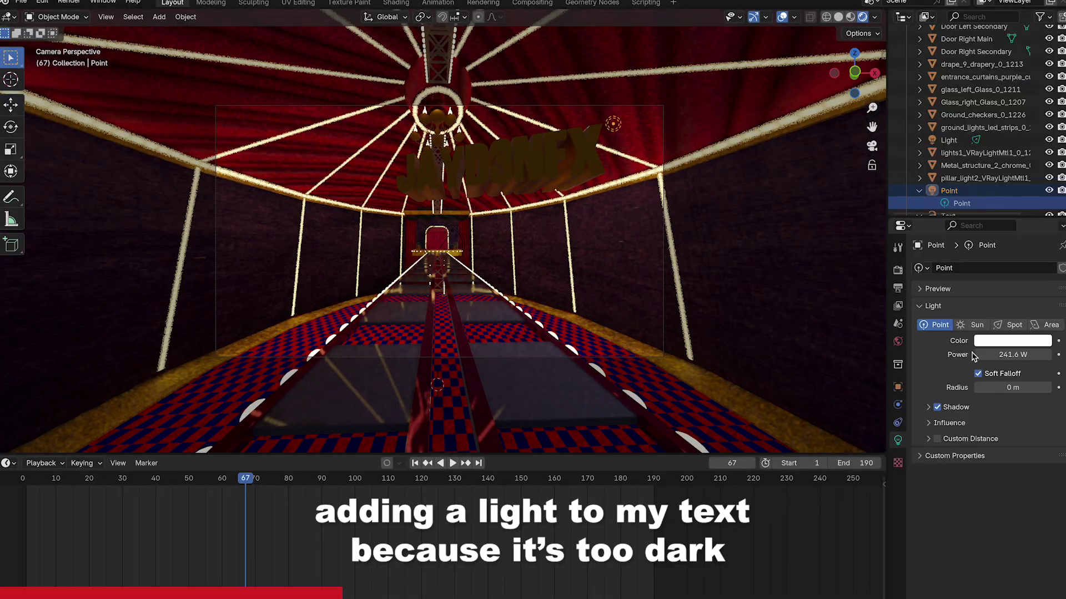
mouse_move(1006, 387)
mouse_down()
mouse_move(1041, 387)
mouse_move(1002, 387)
mouse_up()
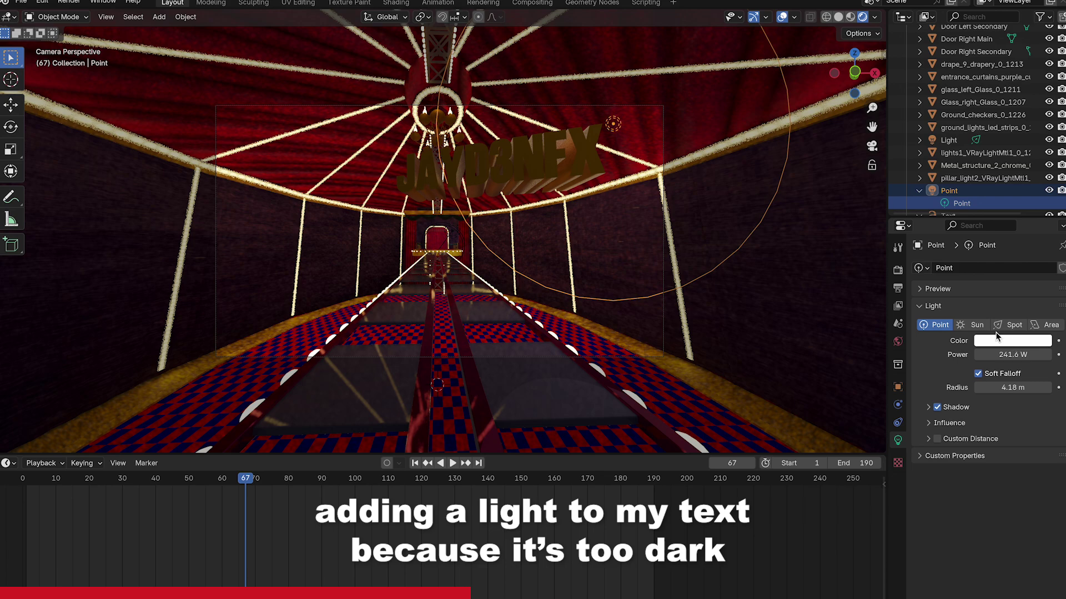
click(1009, 325)
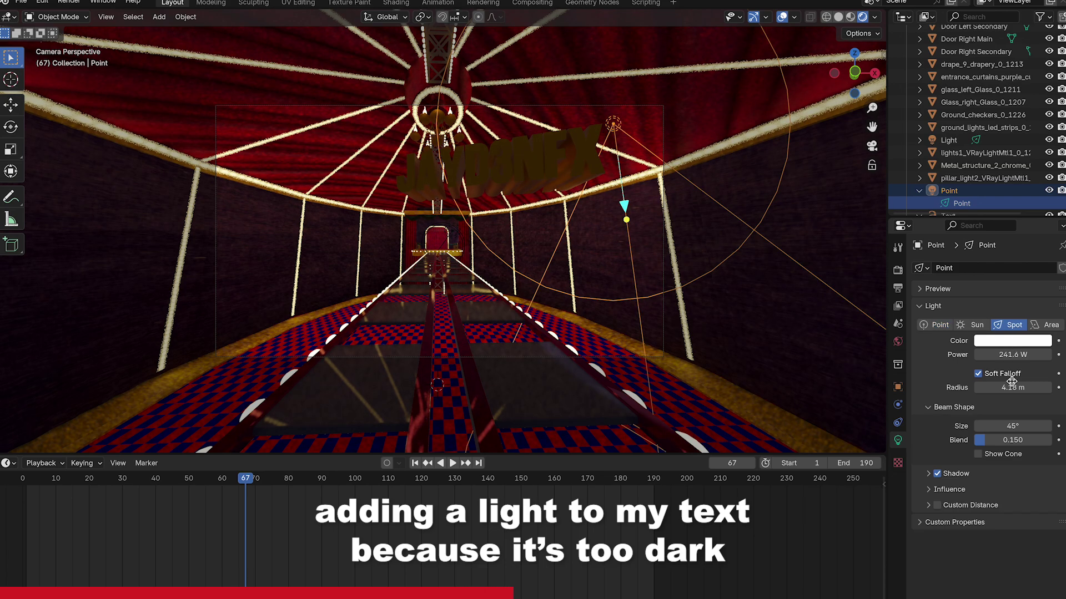
drag(1011, 425, 1016, 426)
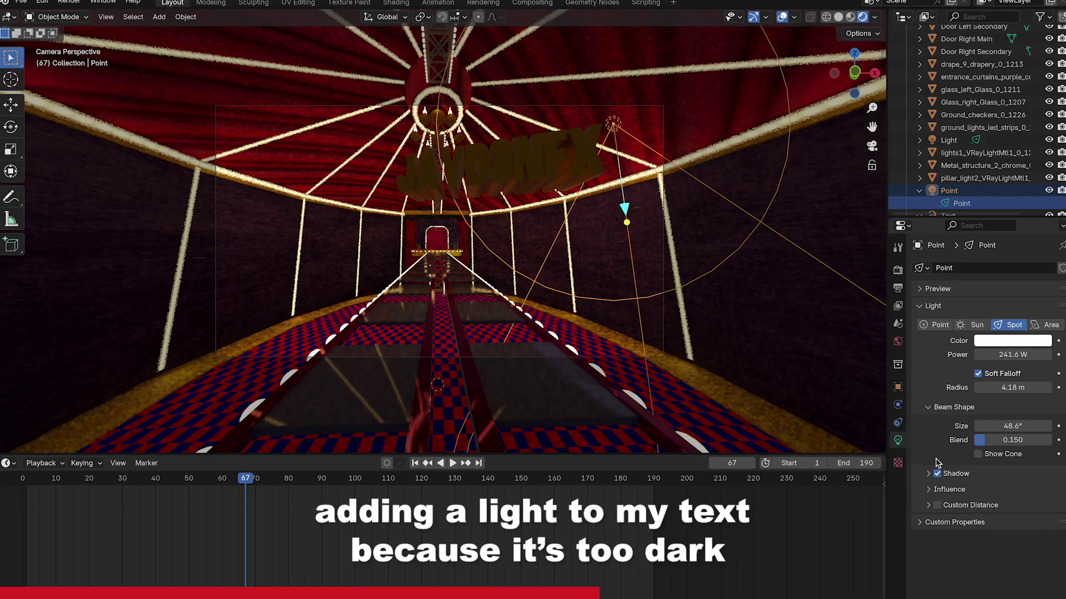
- Move the spot to X 0.92 m, Y -16.68 m, Z 20.26 m and set 1112.2 W power, 5.34 m radius, 83.2° beam size and 1.000 blend
click(898, 388)
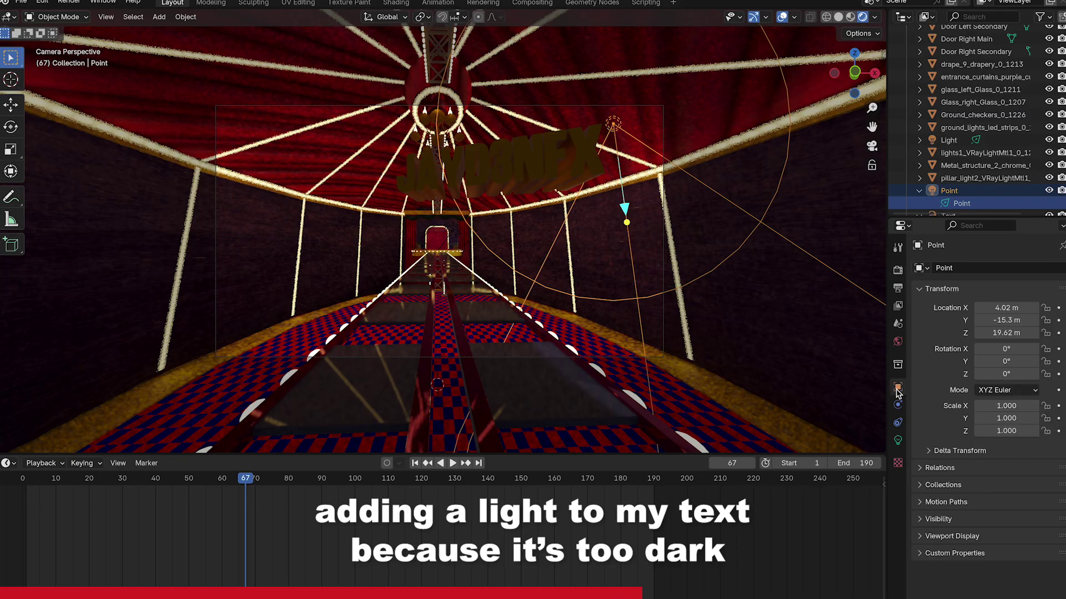
drag(1004, 308, 993, 357)
click(897, 440)
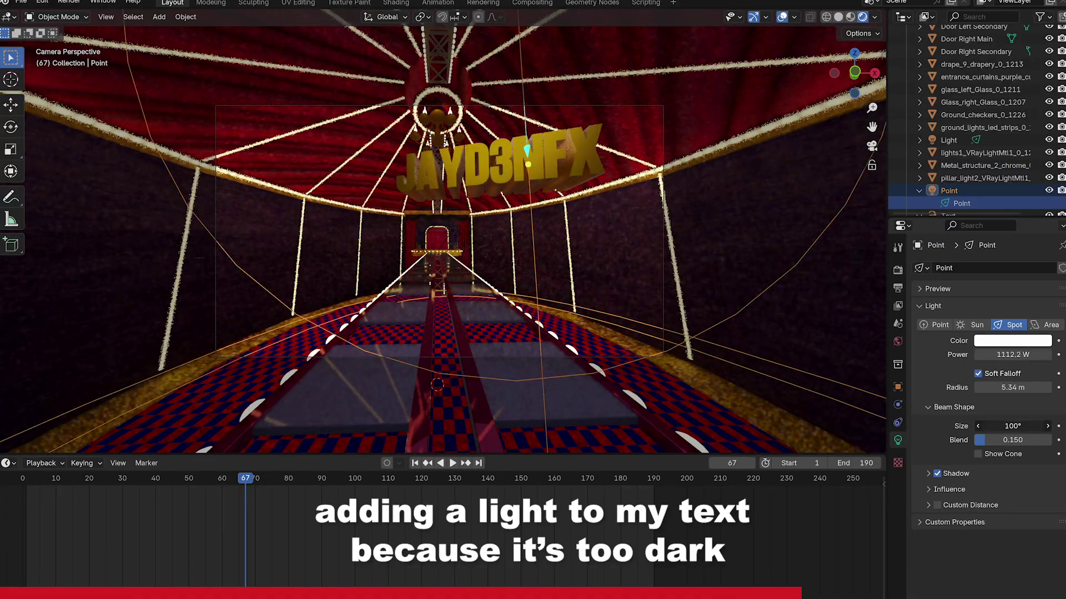
drag(1013, 427, 1049, 440)
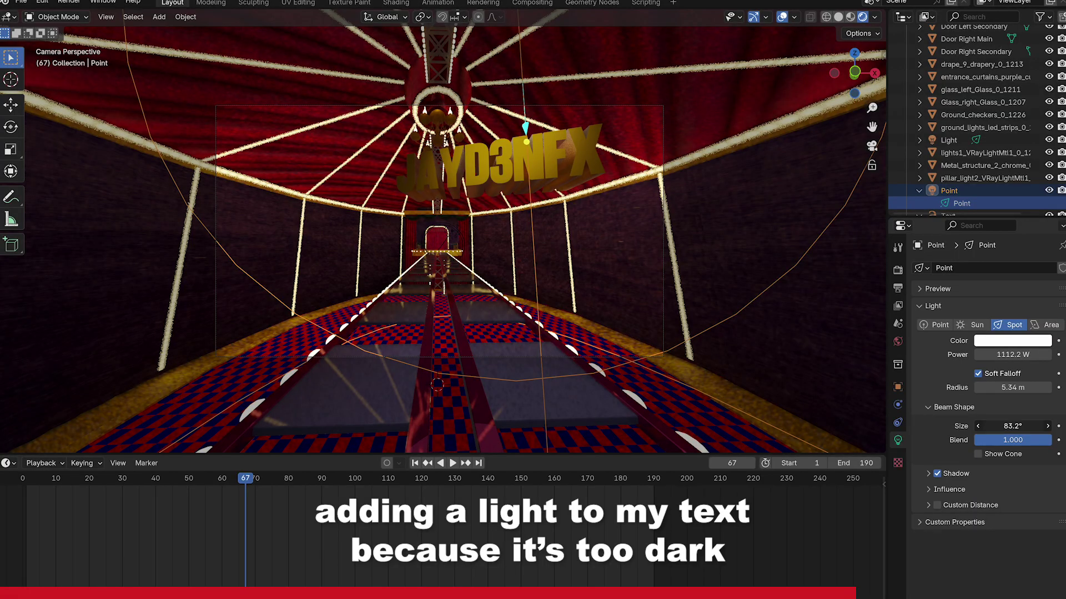
- Tilt the spot light to 32° on the X axis and keyframe that rotation at frame 67
click(898, 386)
drag(999, 348, 1006, 347)
click(1059, 348)
- Keyframe a smaller X rotation for the spot light at frame 82, shift the first keyframe to frame 58, and preview the motion
drag(258, 481, 239, 518)
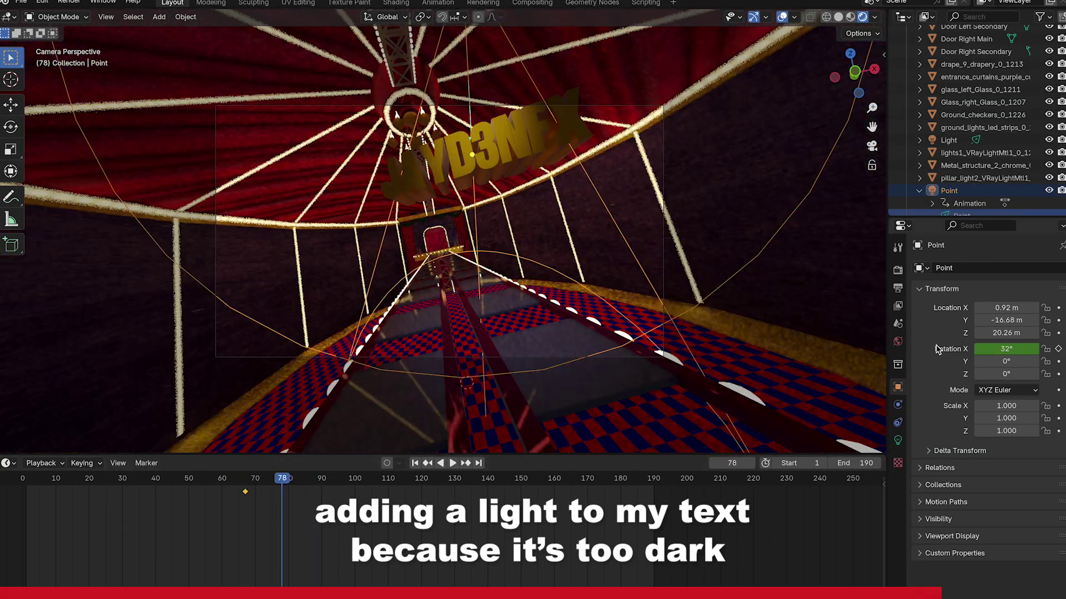
drag(1006, 345, 1011, 348)
drag(246, 492, 192, 492)
drag(283, 480, 223, 483)
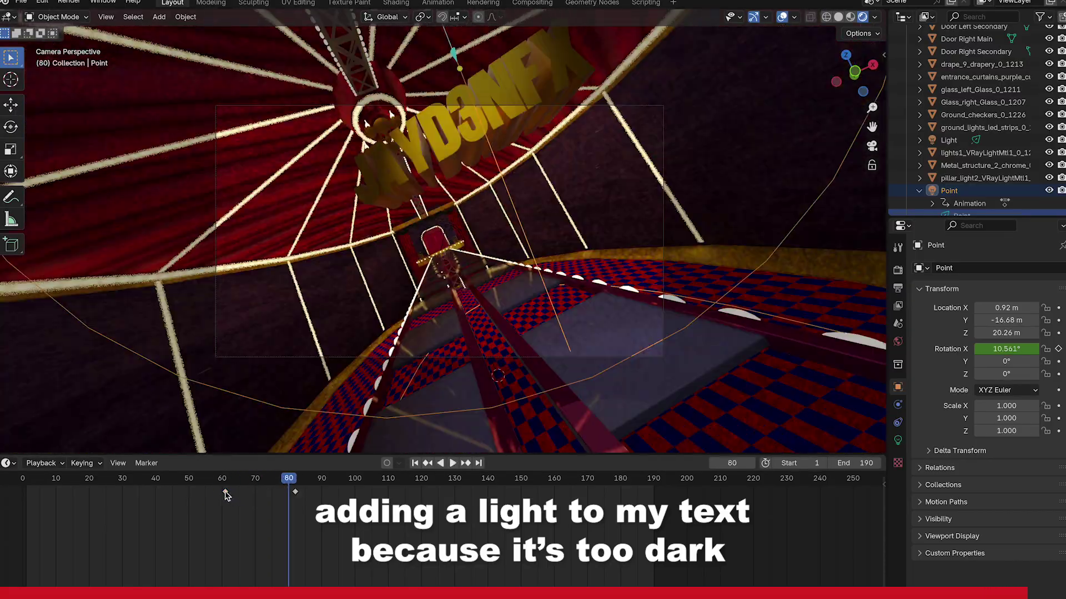
click(243, 481)
key(space)
key(space)
mouse_move(244, 482)
mouse_down()
mouse_move(230, 478)
mouse_move(302, 478)
mouse_move(254, 478)
mouse_move(264, 487)
mouse_up()
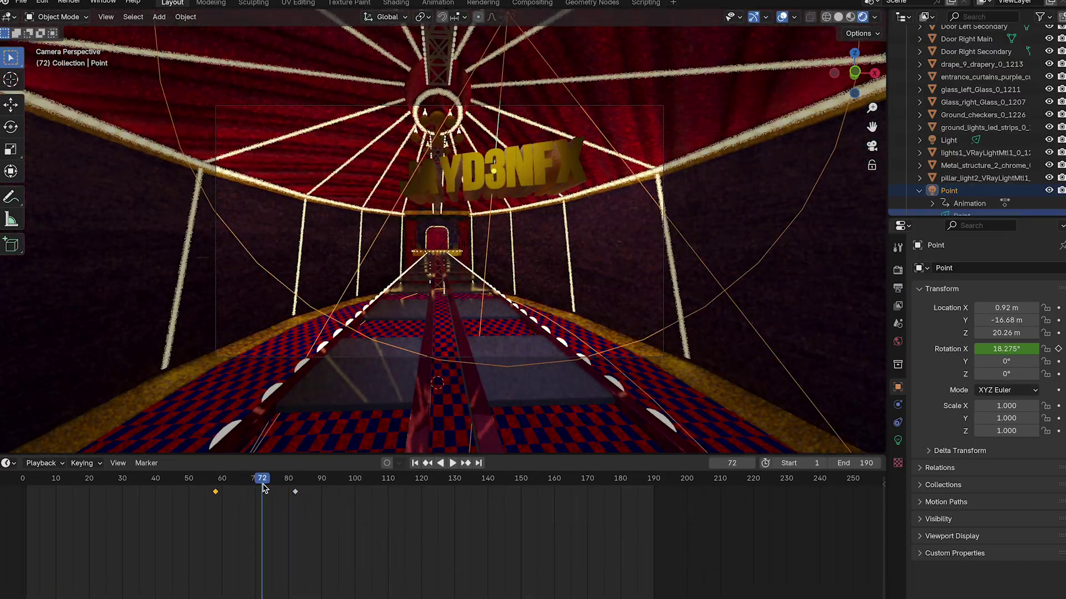
click(898, 272)
click(919, 528)
click(928, 545)
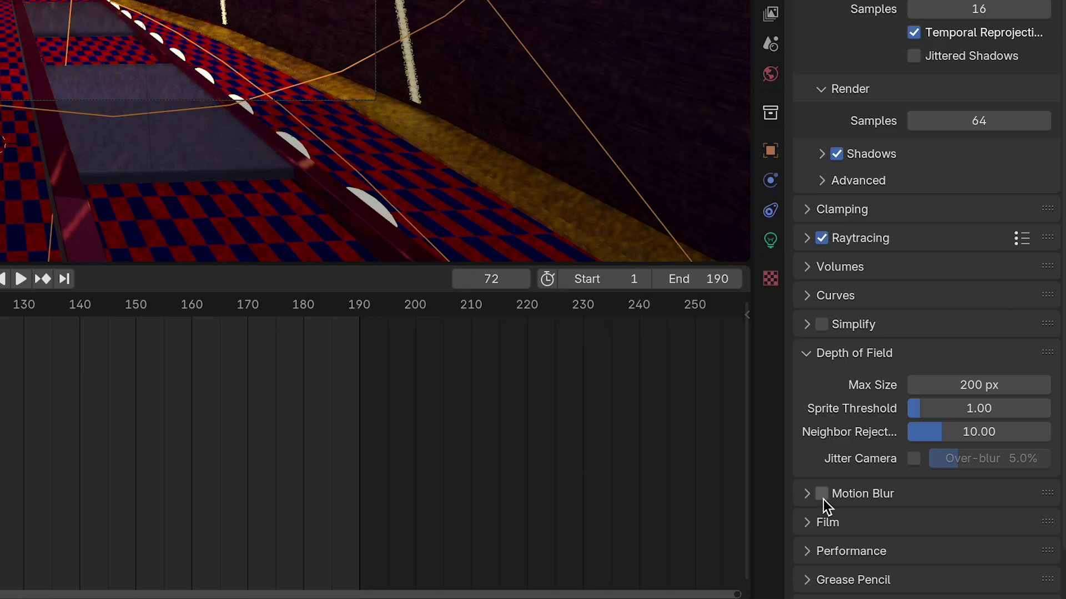
key(space)
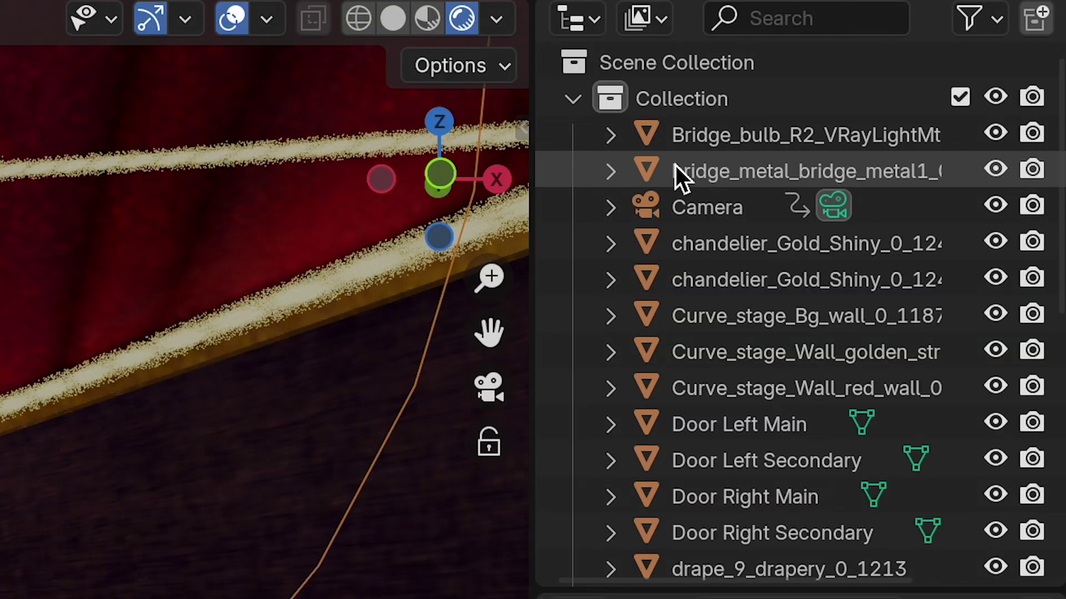
- Enable depth of field on the scene camera and set its focus distance to 16.14 m
click(688, 206)
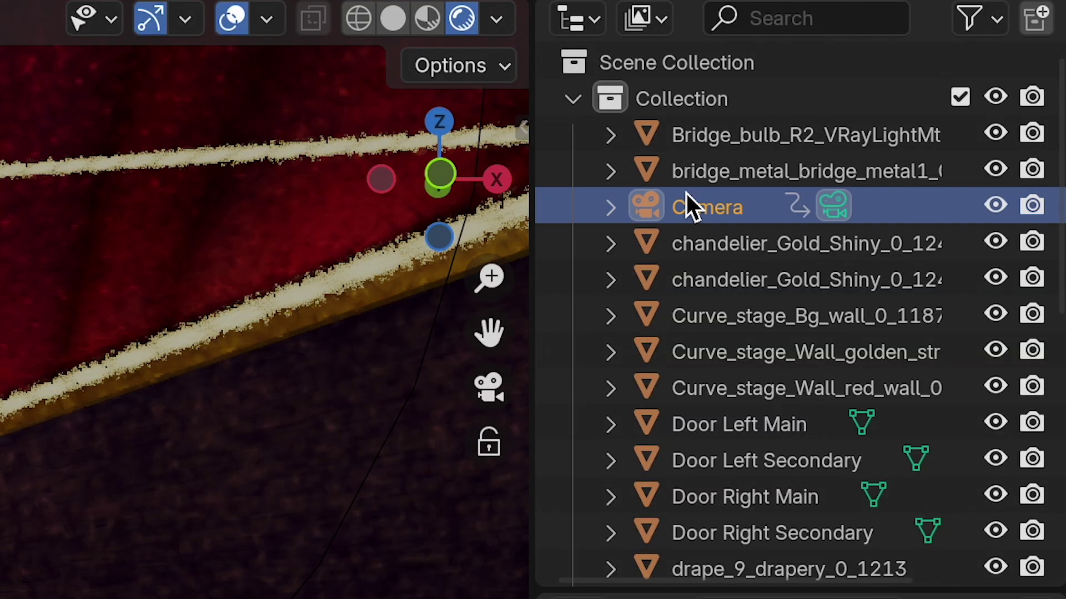
click(610, 208)
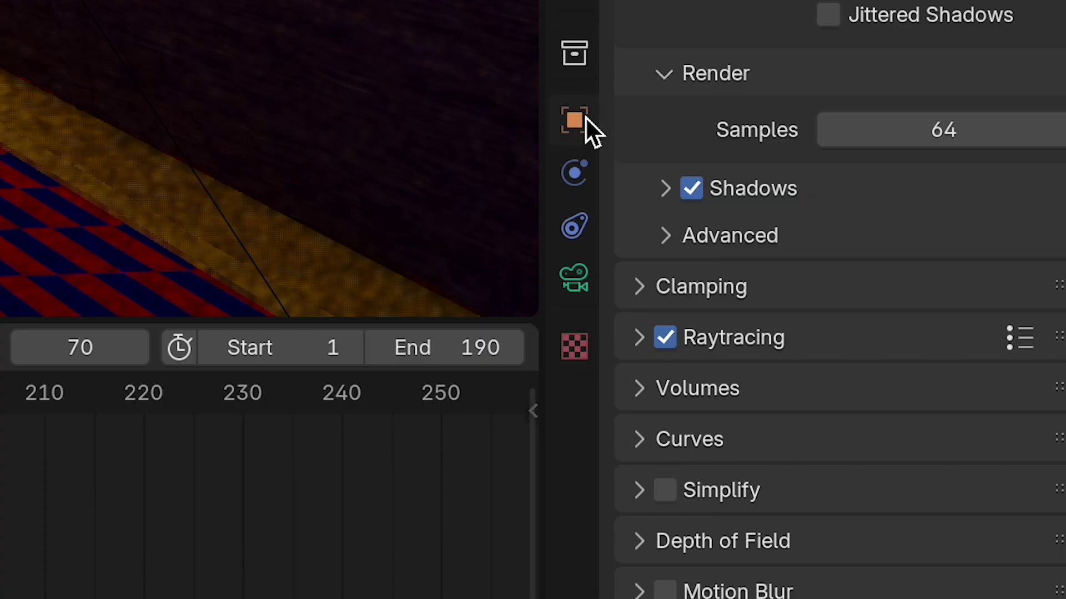
click(899, 384)
click(898, 408)
click(899, 437)
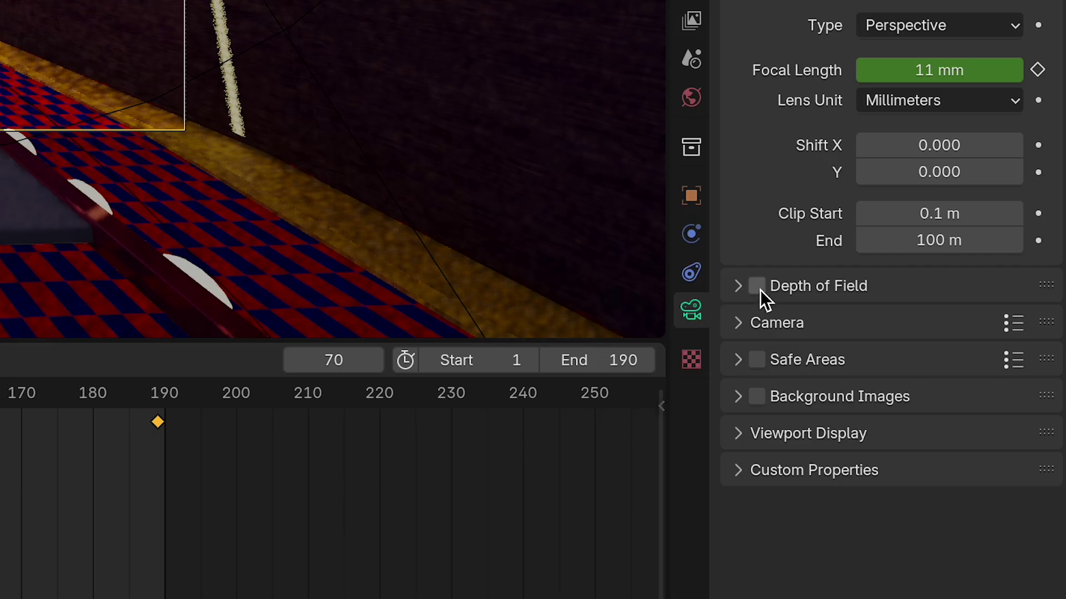
click(756, 286)
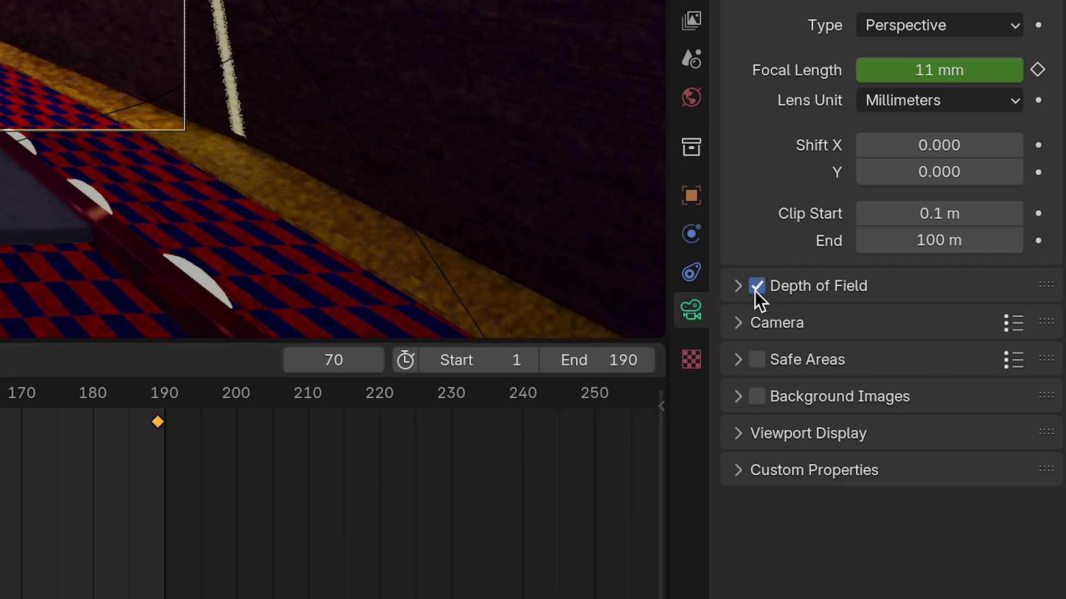
click(788, 285)
drag(1008, 464, 978, 462)
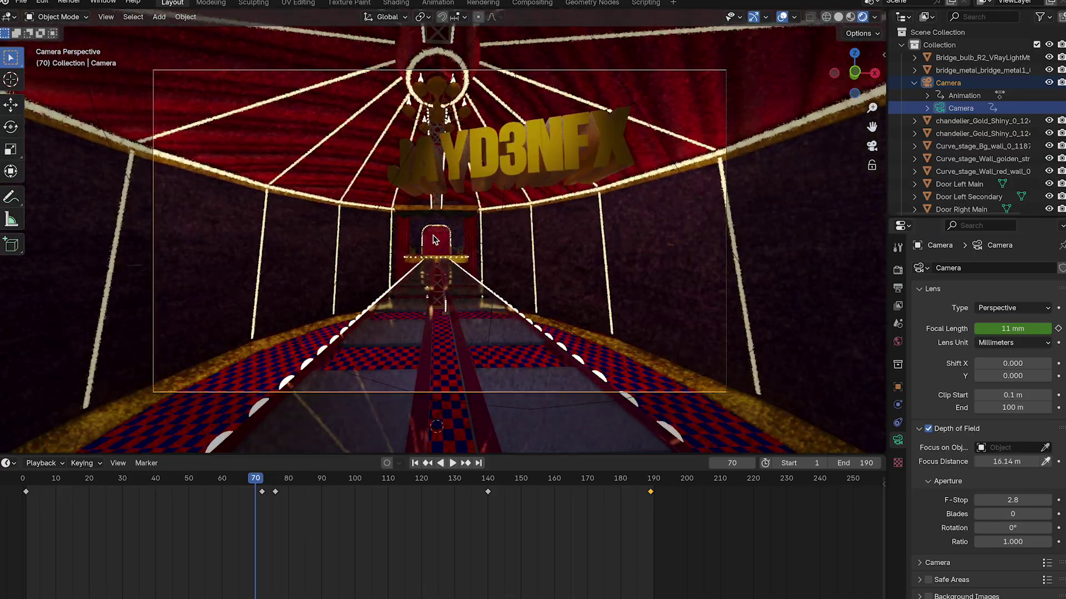
- Set the camera's F-Stop to 0.1, focus on the Door Left Main object, and preview the result up to frame 71
drag(1013, 500, 1007, 500)
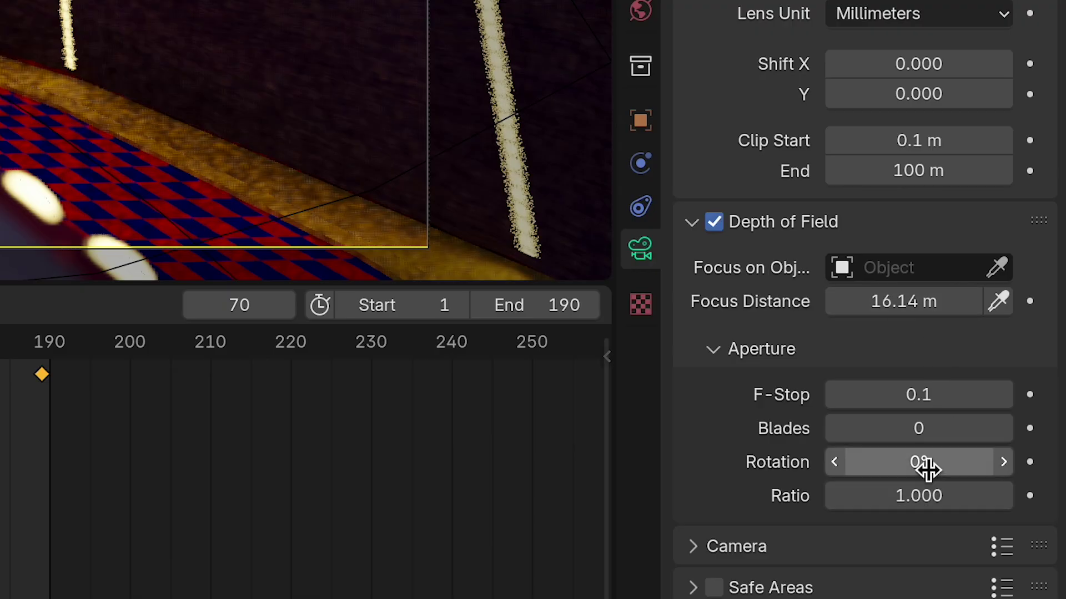
click(900, 268)
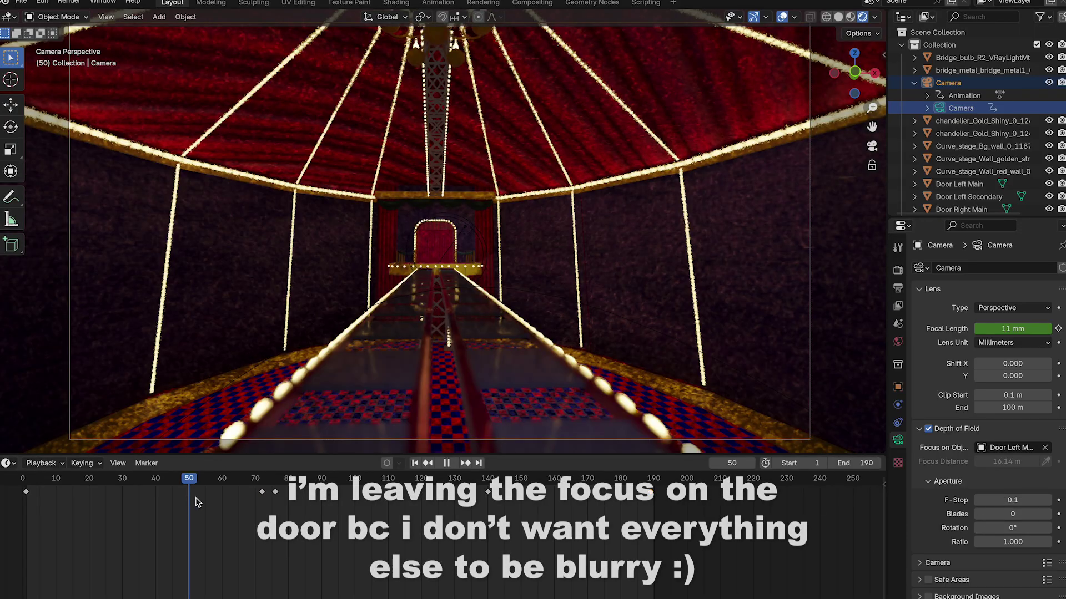
drag(197, 499, 260, 495)
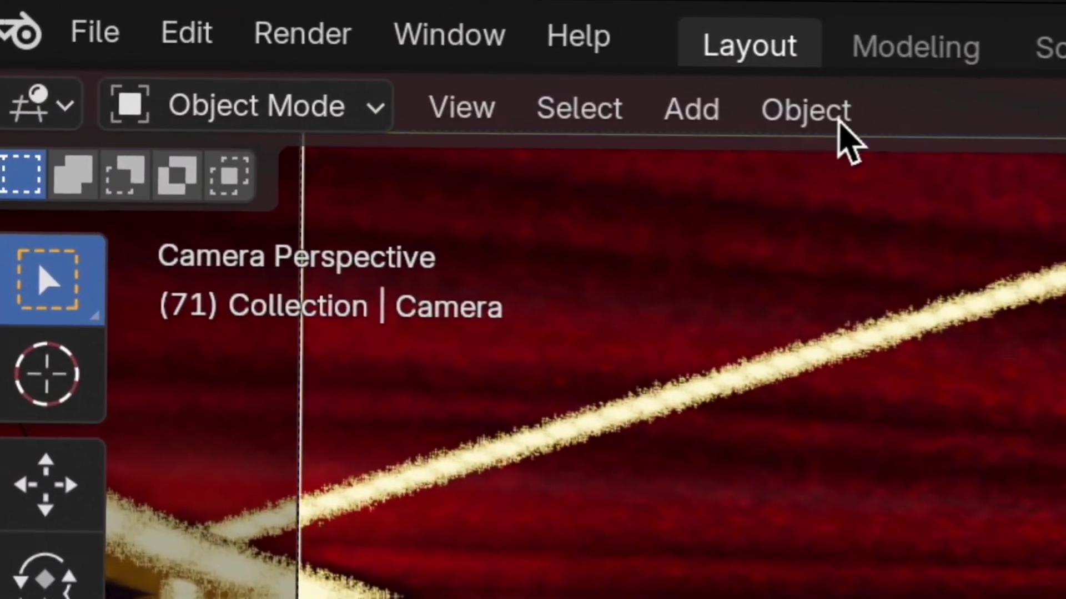
- Render the full animation to the chosen output folder
click(97, 8)
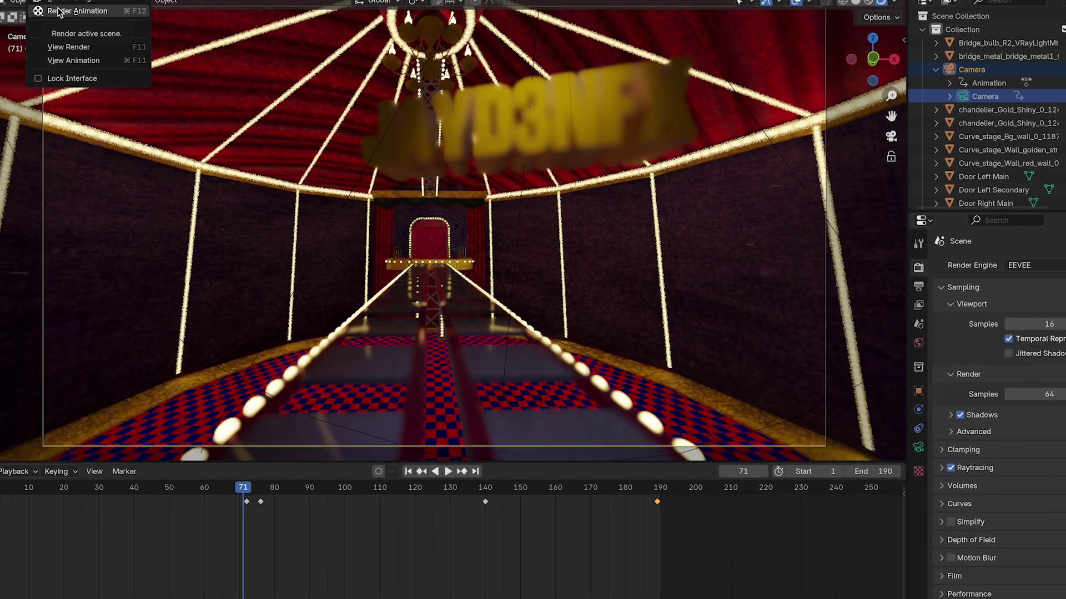
click(383, 162)
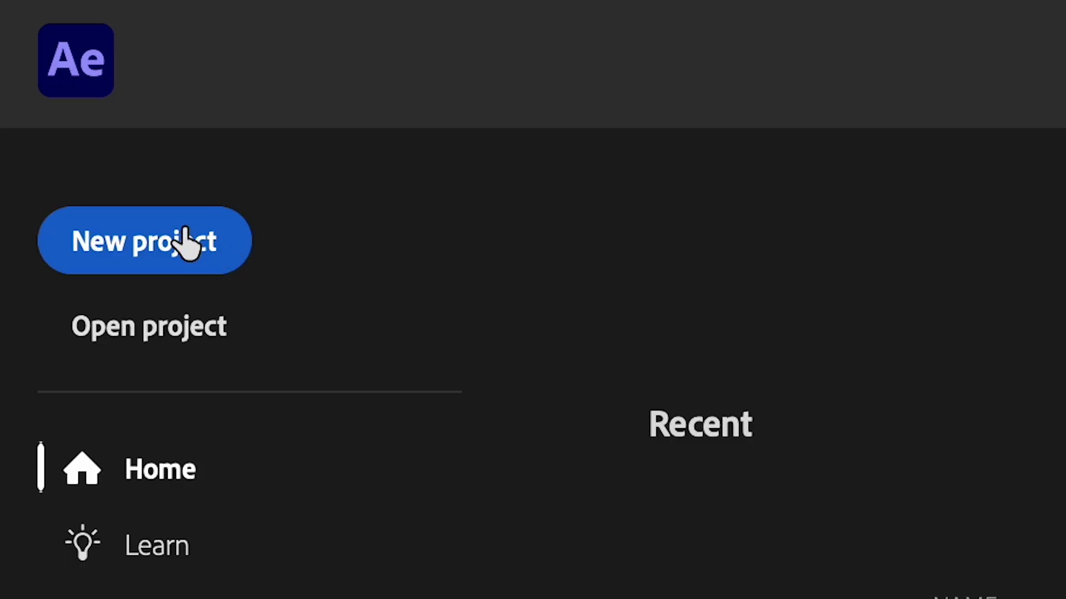
- Switch to After Effects, start a new project with a composition made from 0001-0190.mp4, and play the clip
click(185, 242)
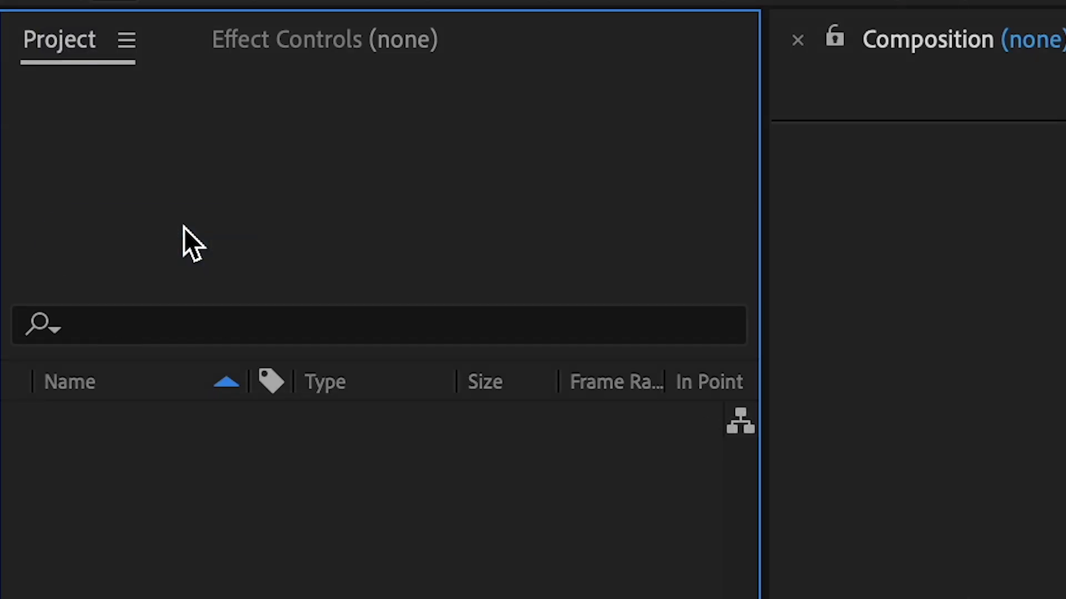
click(558, 372)
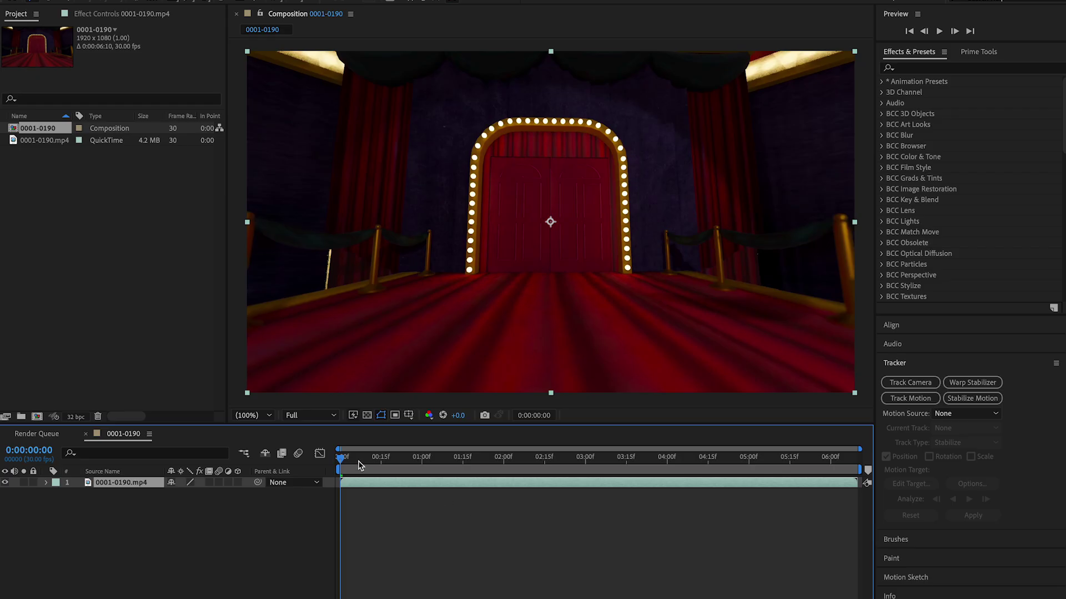
key(space)
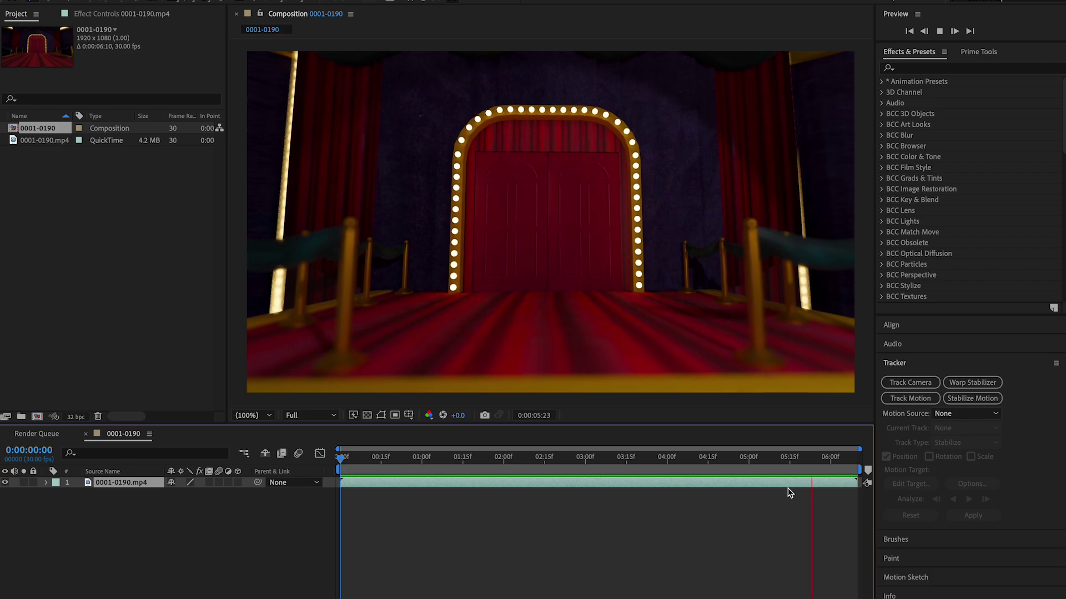
key(space)
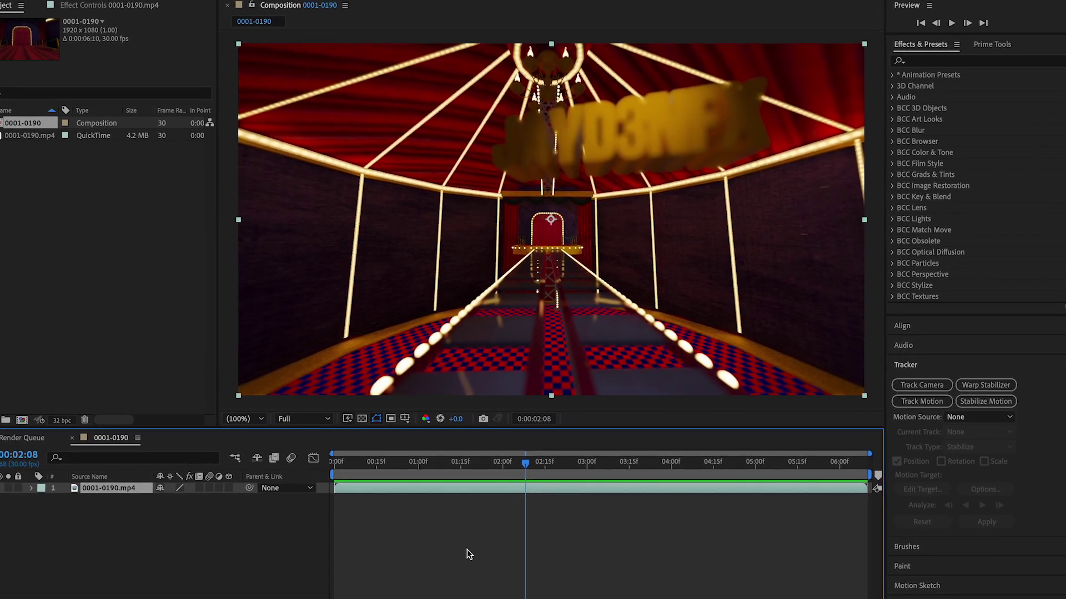
- Create a text layer reading EDITED over the clip and change its fill color to white
right_click(466, 551)
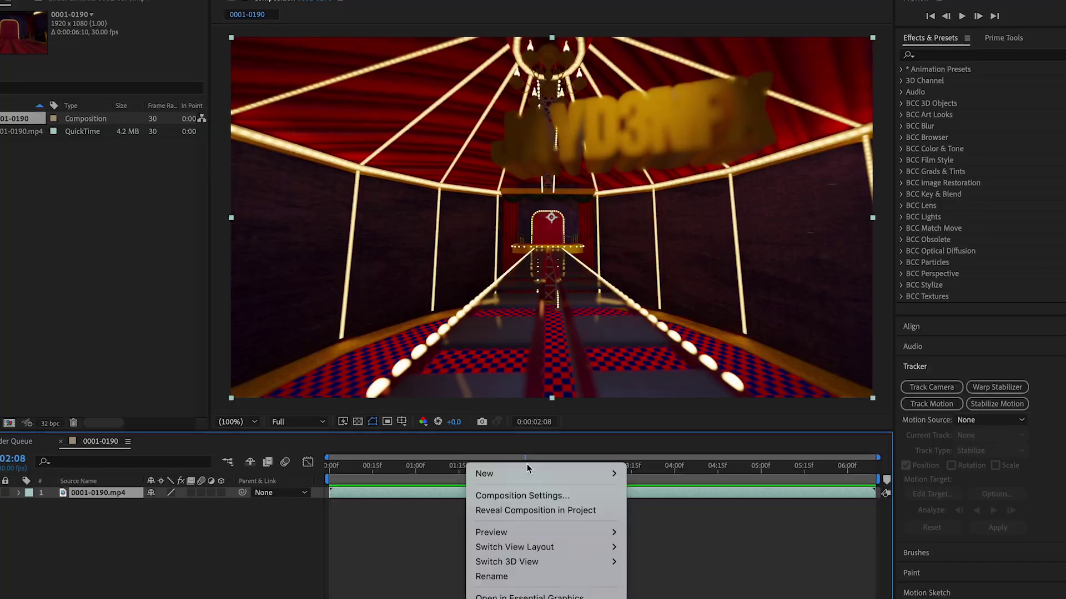
mouse_move(524, 471)
click(662, 497)
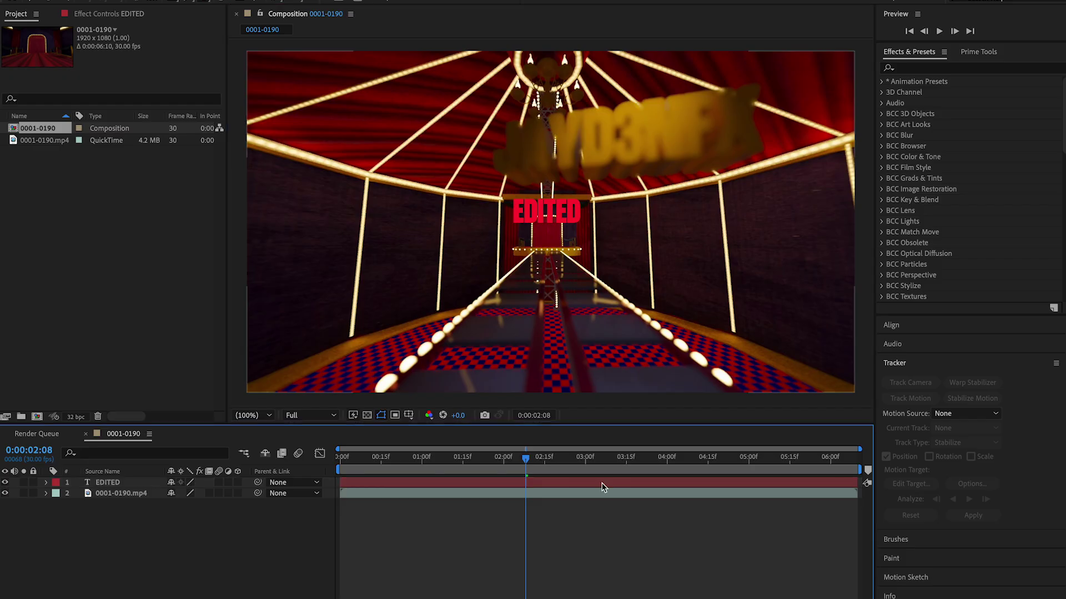
click(598, 487)
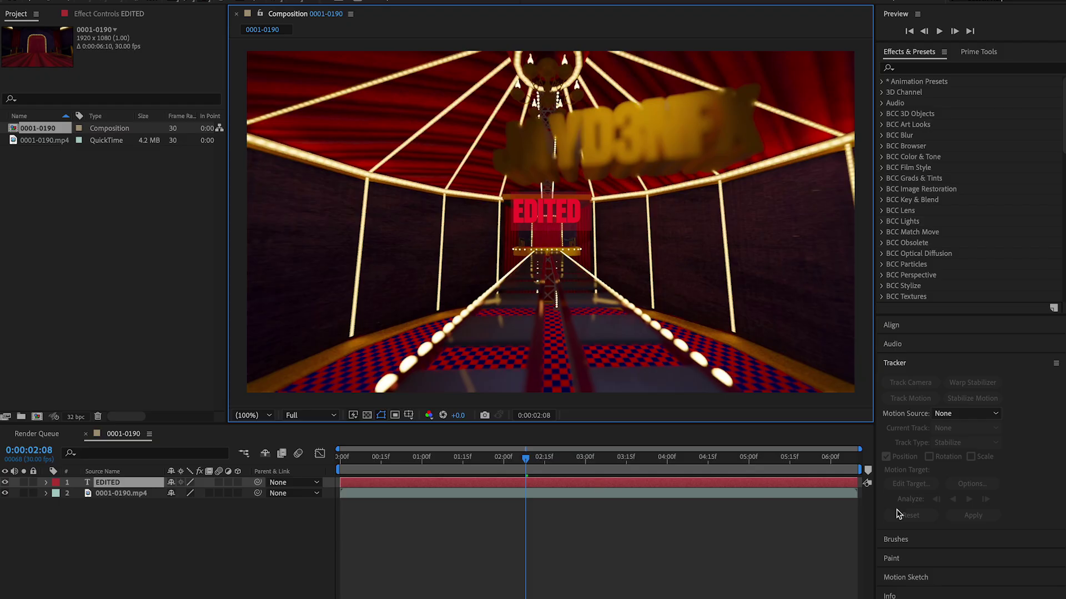
click(917, 408)
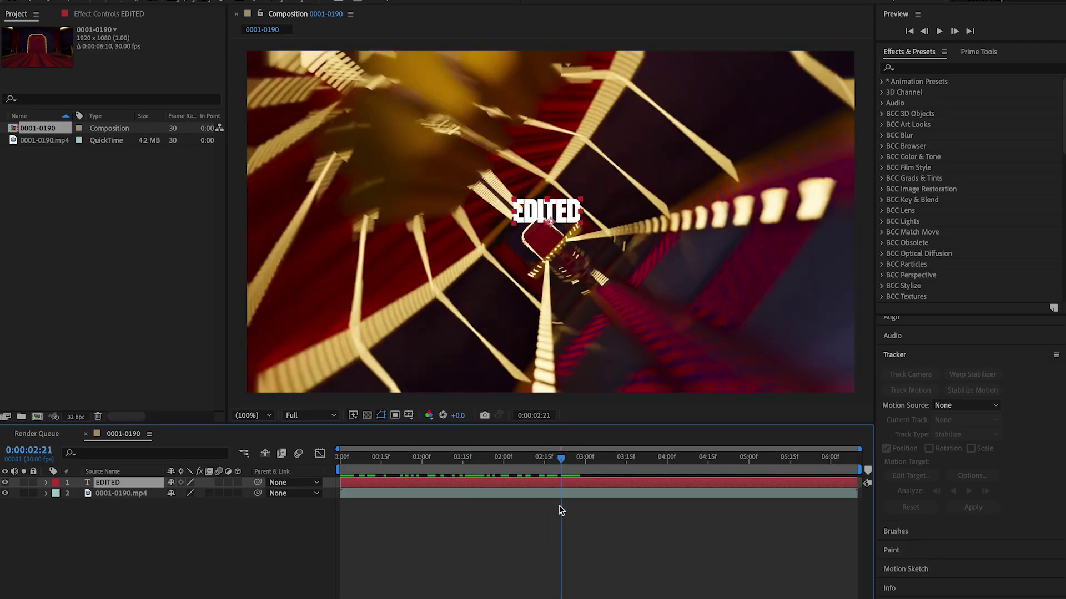
- Add a second text layer reading BY and set its Y position to 645 so it sits beneath EDITED
drag(560, 509, 444, 520)
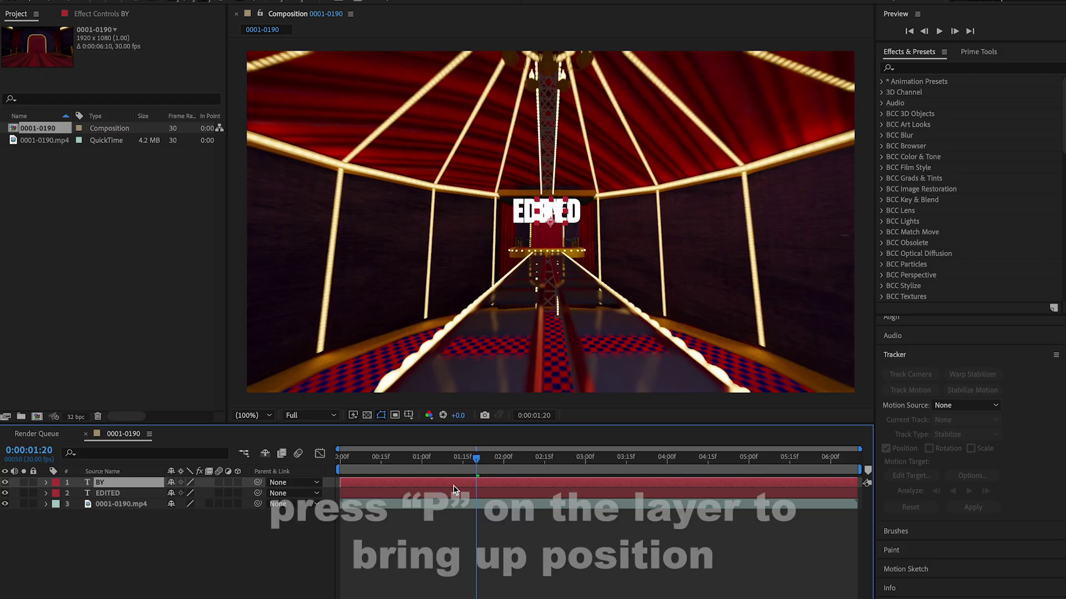
key(p)
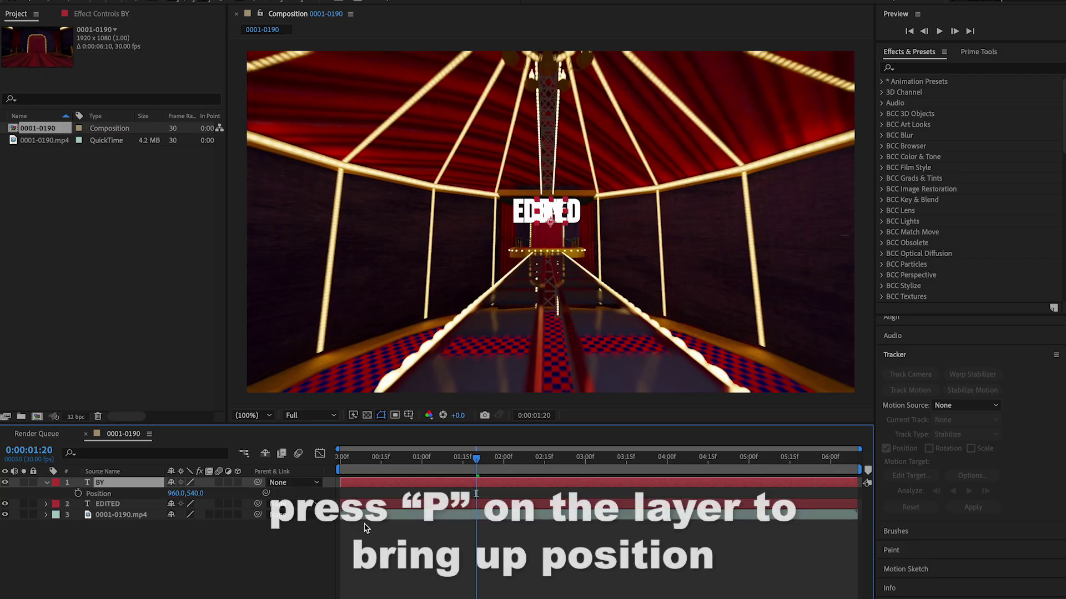
drag(214, 493, 278, 503)
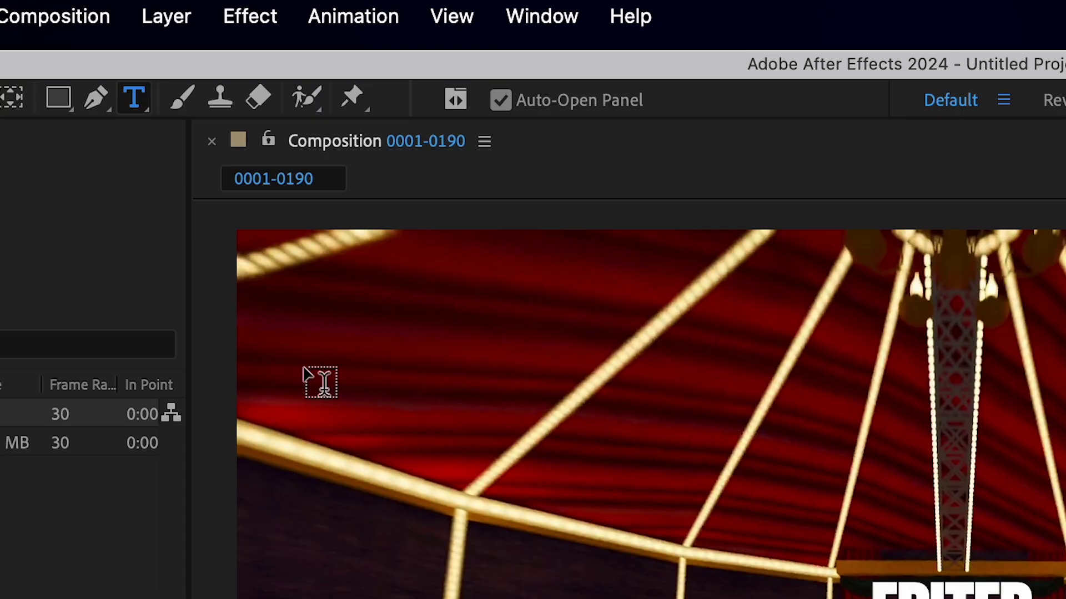
- Create a camera layer and make the BY and EDITED text layers 3D
click(167, 16)
mouse_move(190, 73)
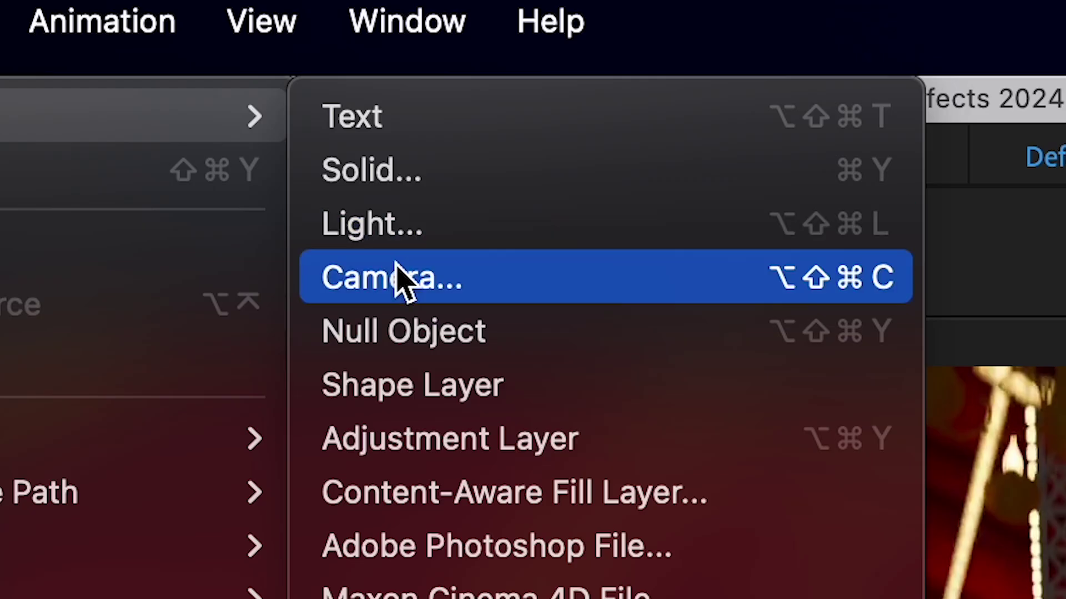
click(397, 276)
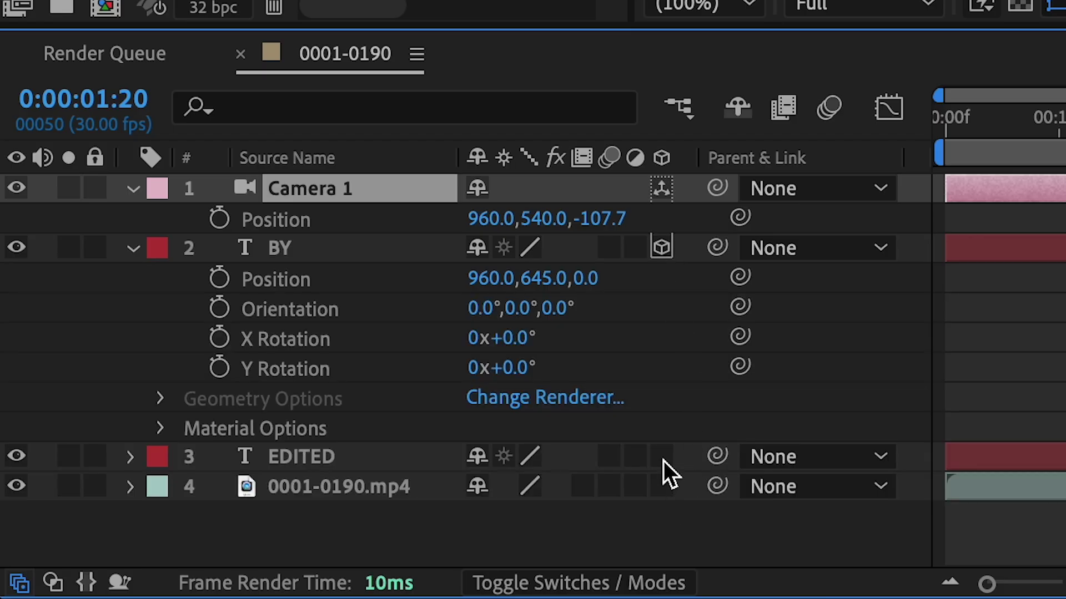
click(661, 456)
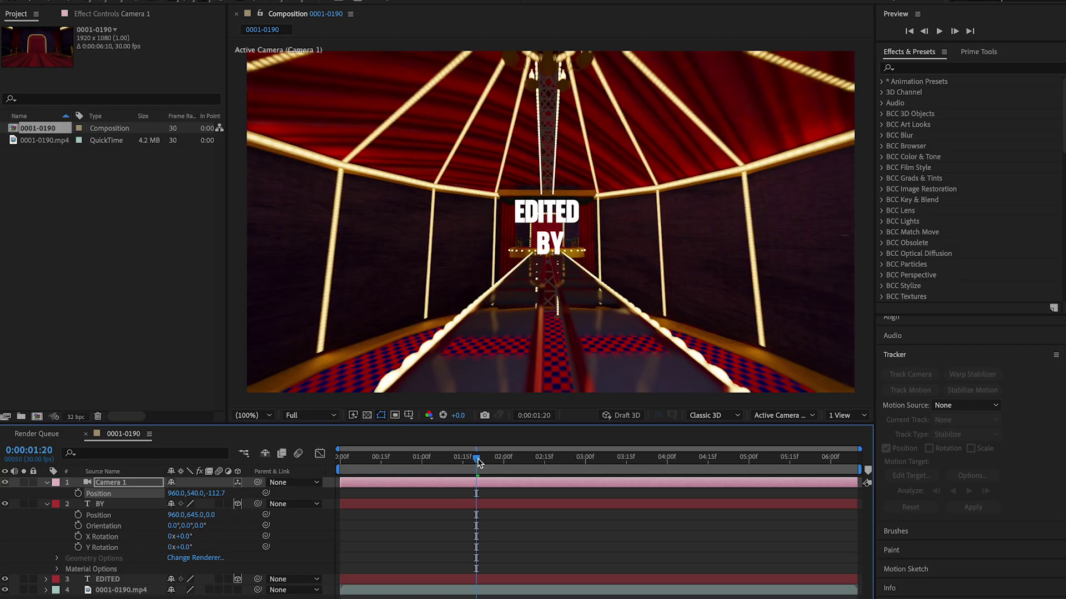
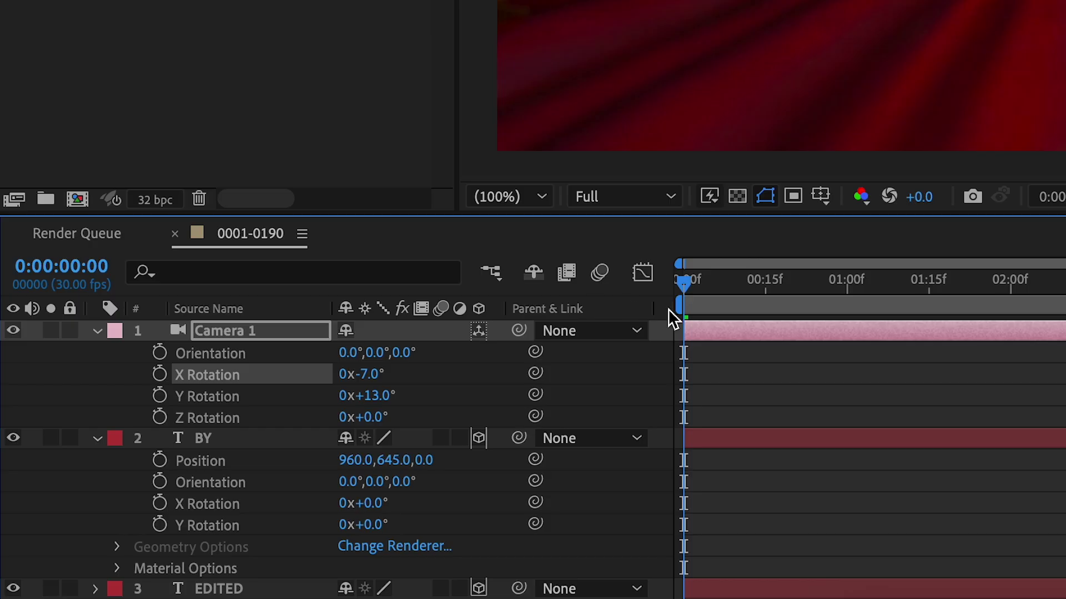
- Keyframe Camera 1's Z position from -49.7 at the start to about -212.7 at 0:00:02:09
key(p)
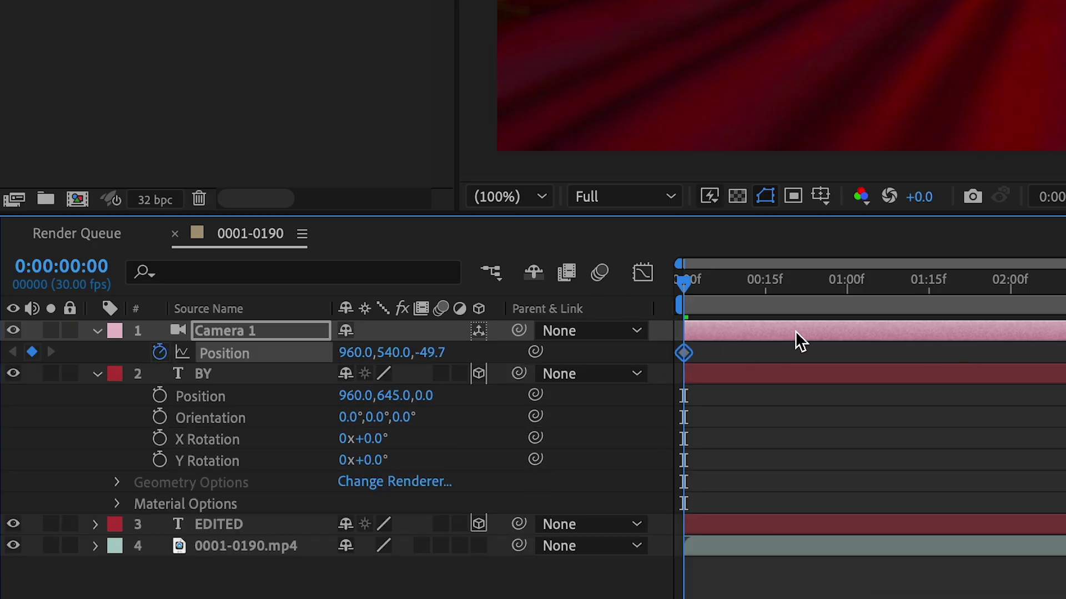
drag(792, 291, 1060, 264)
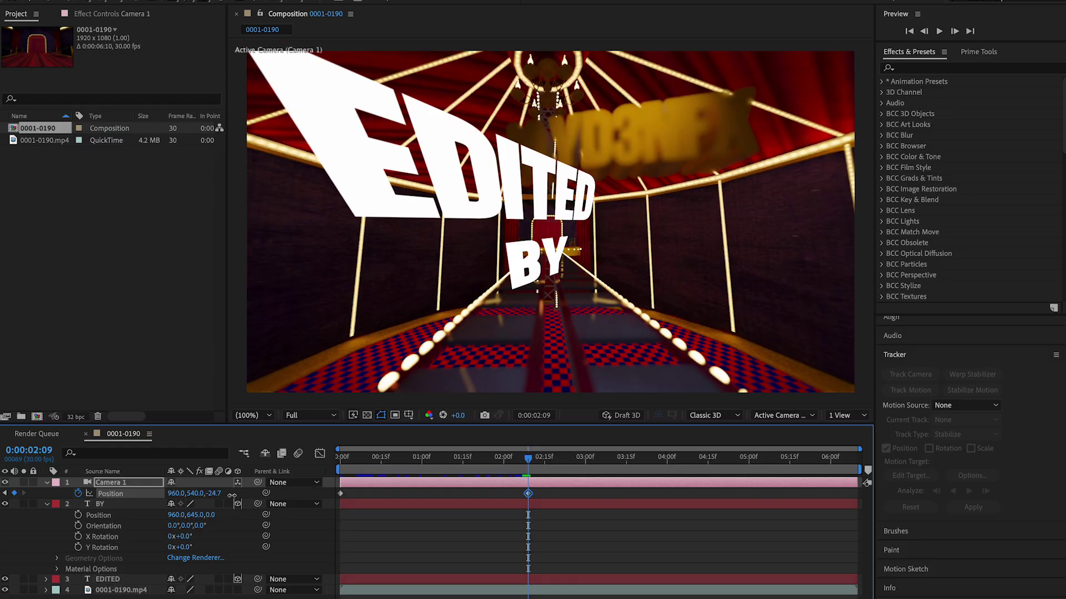
drag(232, 495, 275, 490)
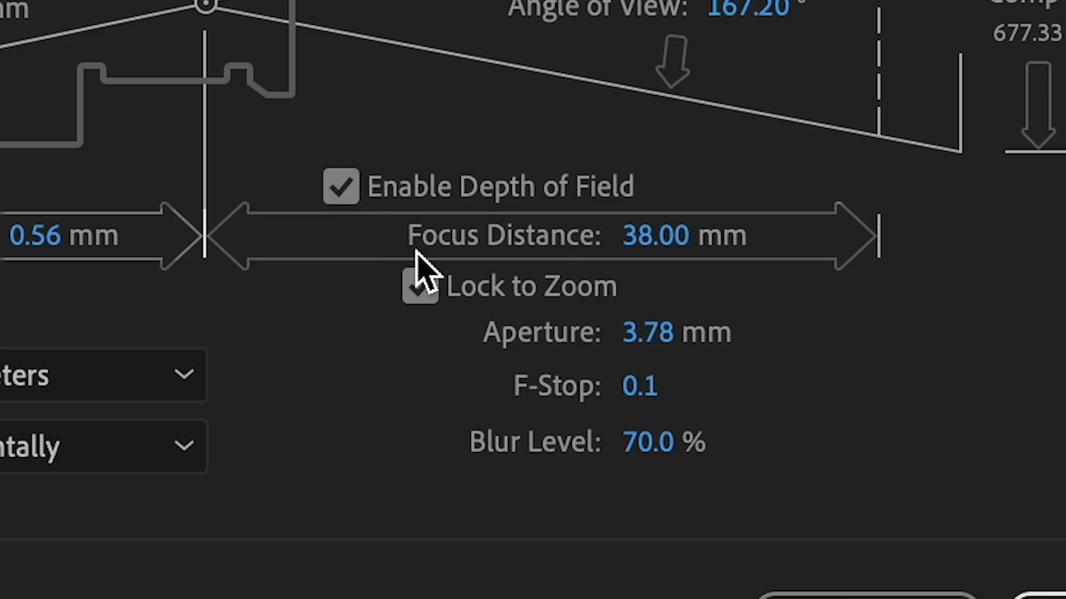
- Set the camera's depth-of-field aperture to 64 mm and apply the camera settings
click(666, 342)
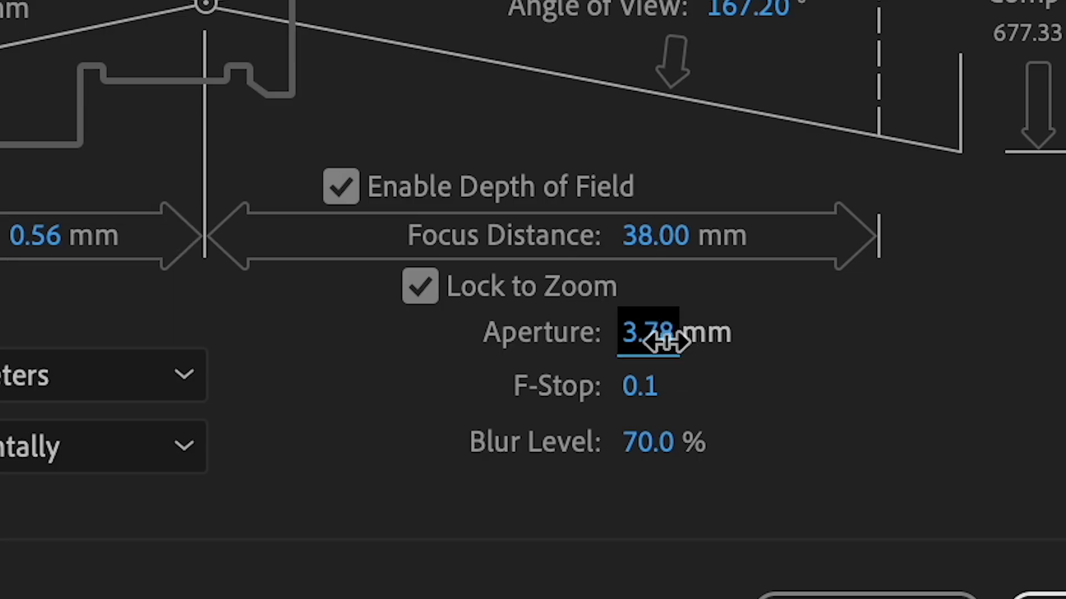
drag(788, 343, 1065, 355)
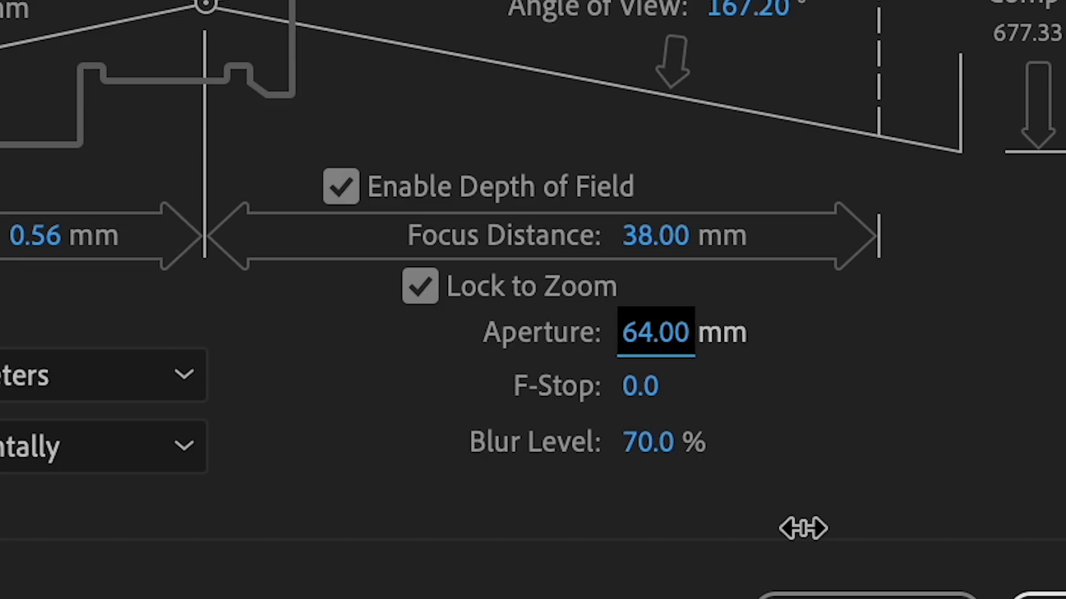
click(1002, 580)
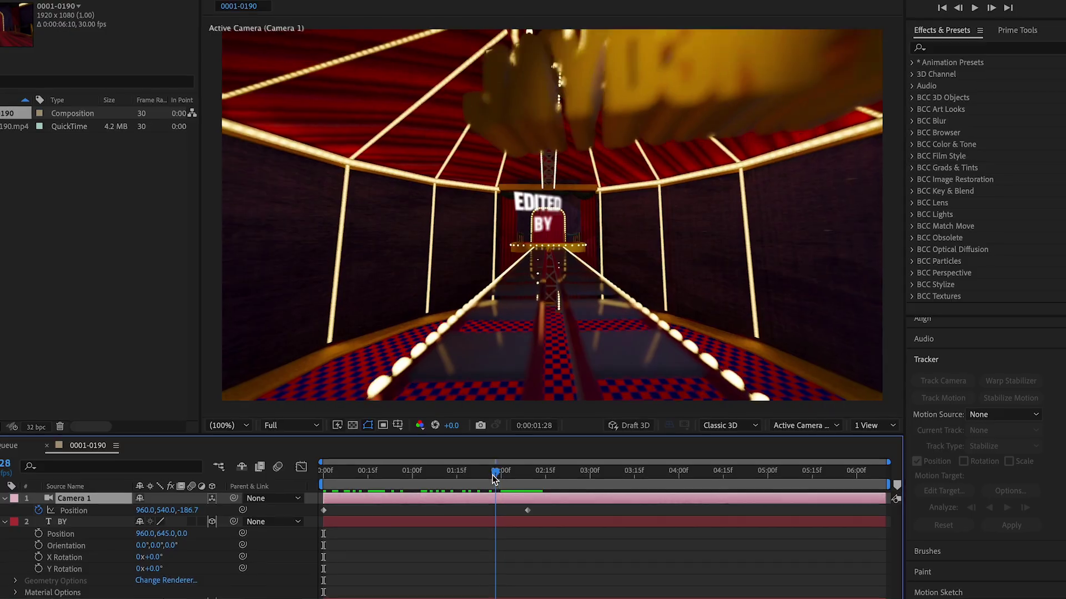
- With the playhead at 0:00:01:12, enable motion blur on both text layers and apply Easy Ease to both camera position keyframes
drag(497, 481, 460, 460)
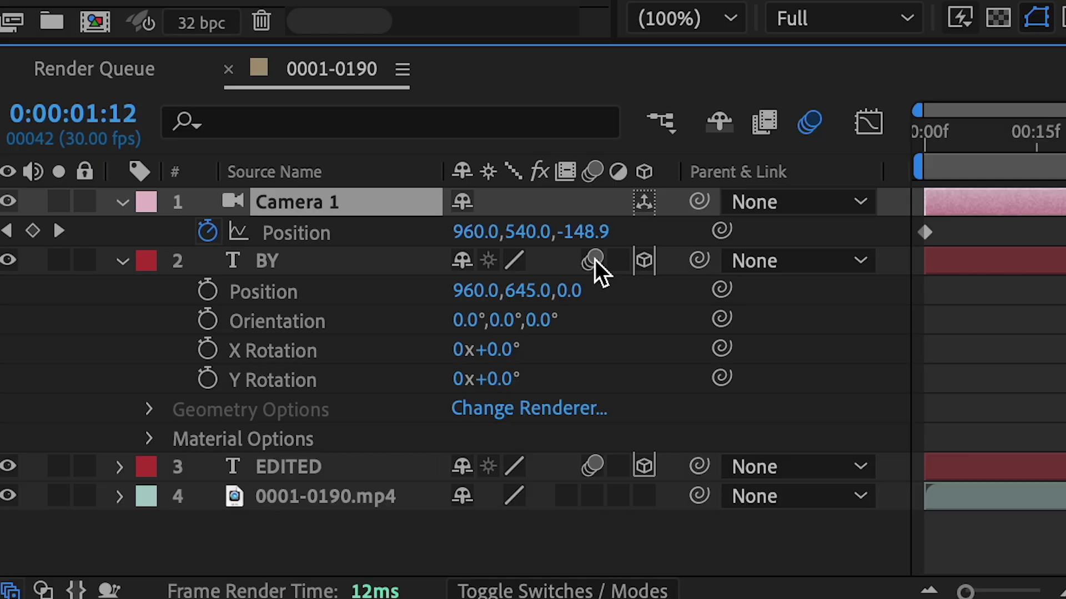
drag(550, 494, 309, 502)
drag(220, 310, 220, 310)
key(F9)
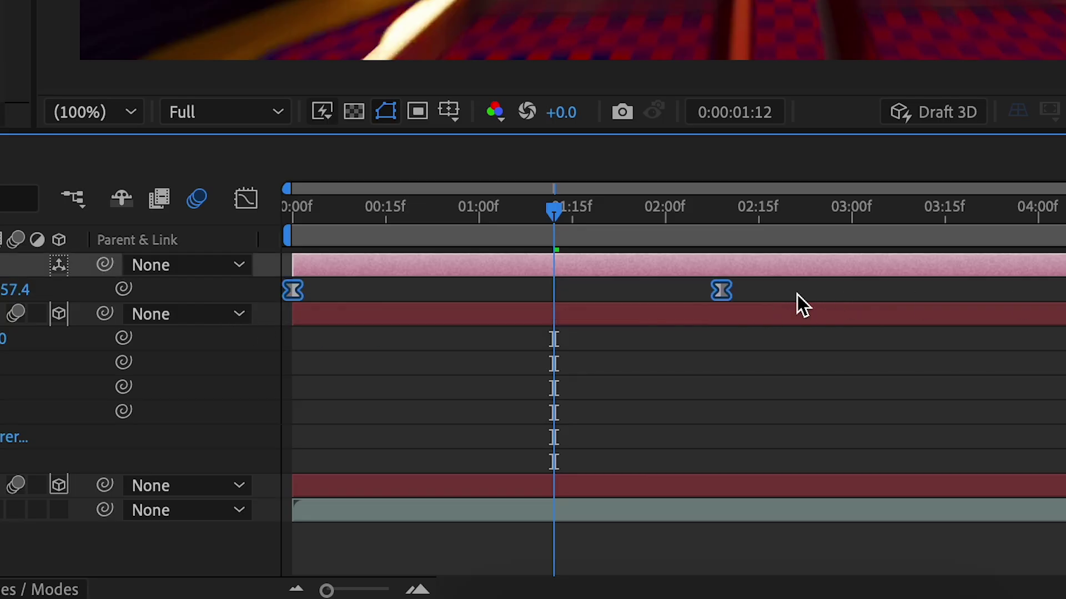
right_click(723, 290)
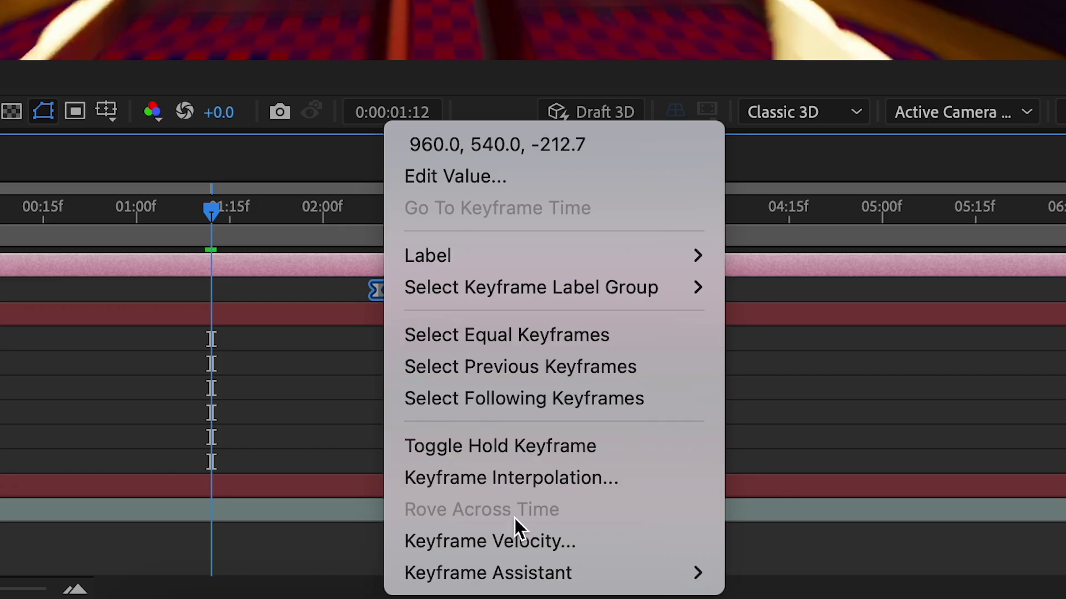
mouse_move(870, 573)
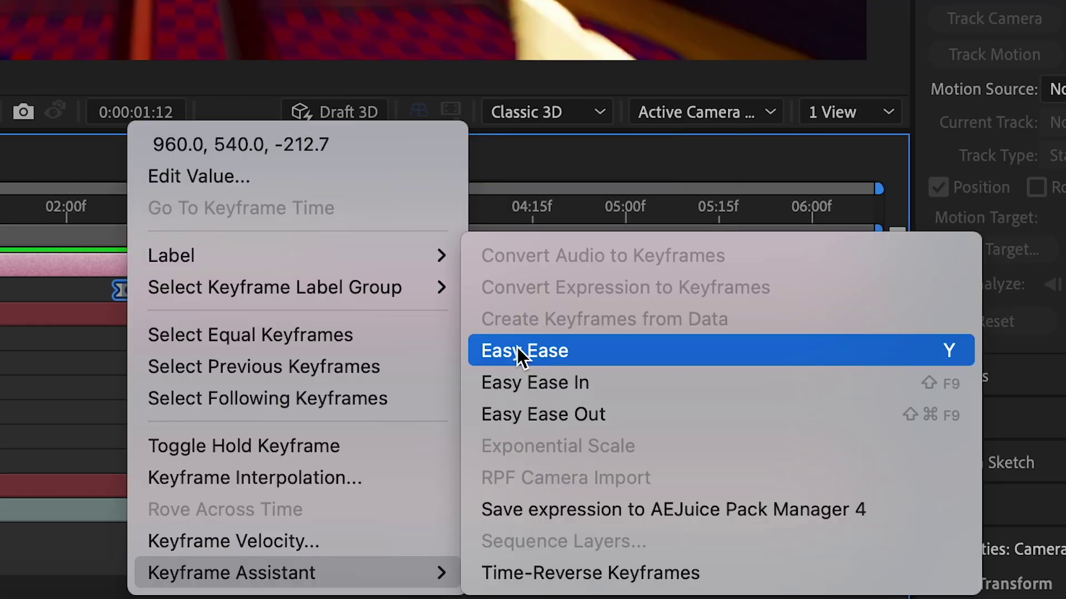
click(525, 350)
- Edit the camera position's speed graph, extending the first keyframe's ease handle so the speed peak lines up with the playhead
click(140, 157)
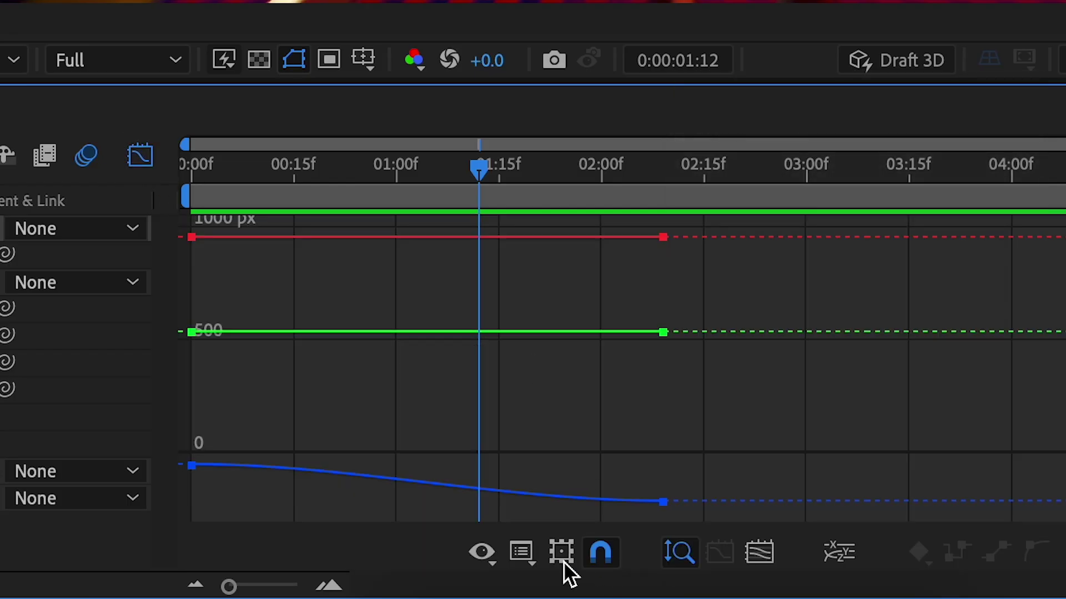
click(528, 552)
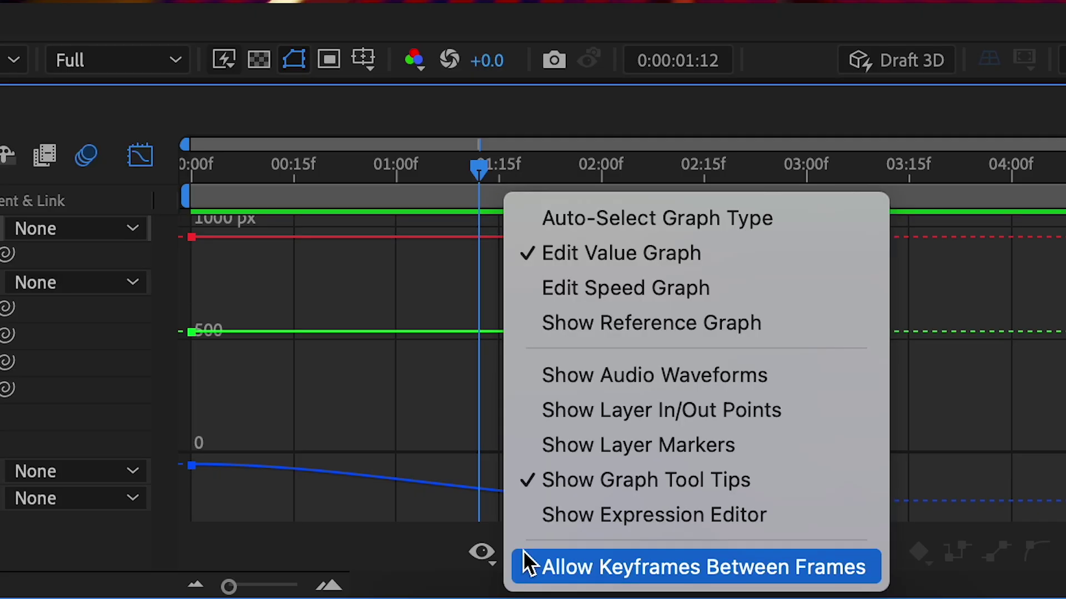
click(626, 287)
mouse_move(315, 453)
mouse_down()
mouse_move(190, 434)
mouse_move(159, 441)
mouse_up()
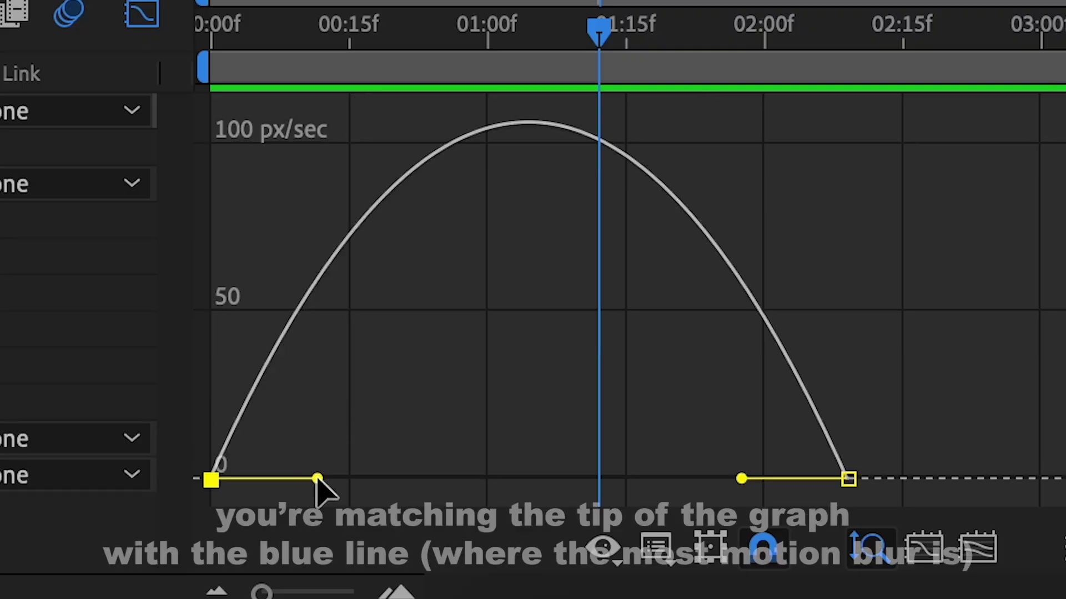
drag(317, 479, 510, 482)
click(315, 460)
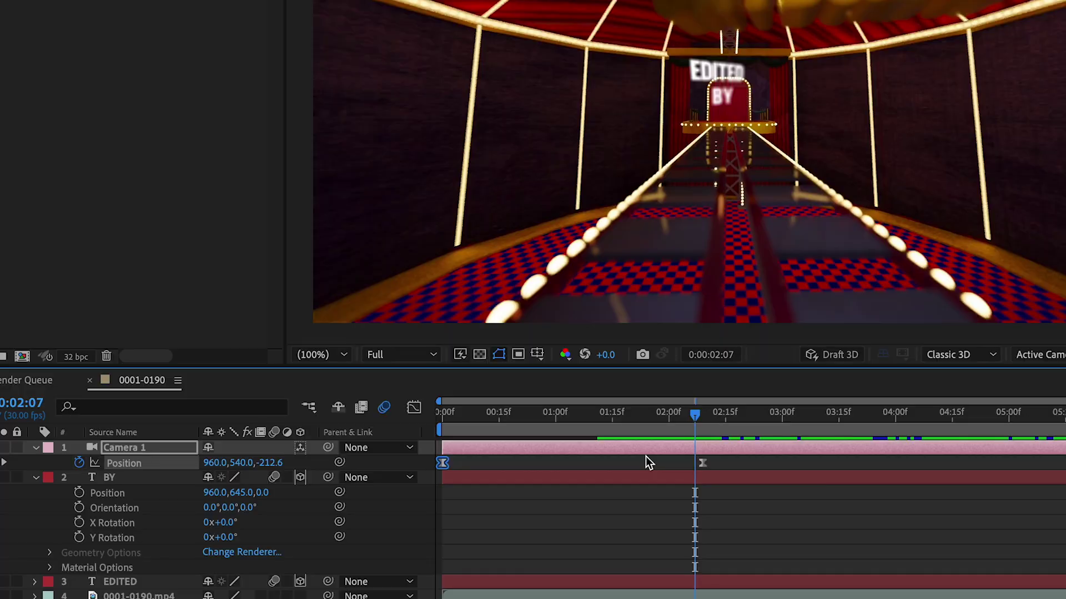
- Reposition the BY layer to 986, 696 and the EDITED layer to 986, 591, and preview the animation
click(677, 477)
shift+click(685, 582)
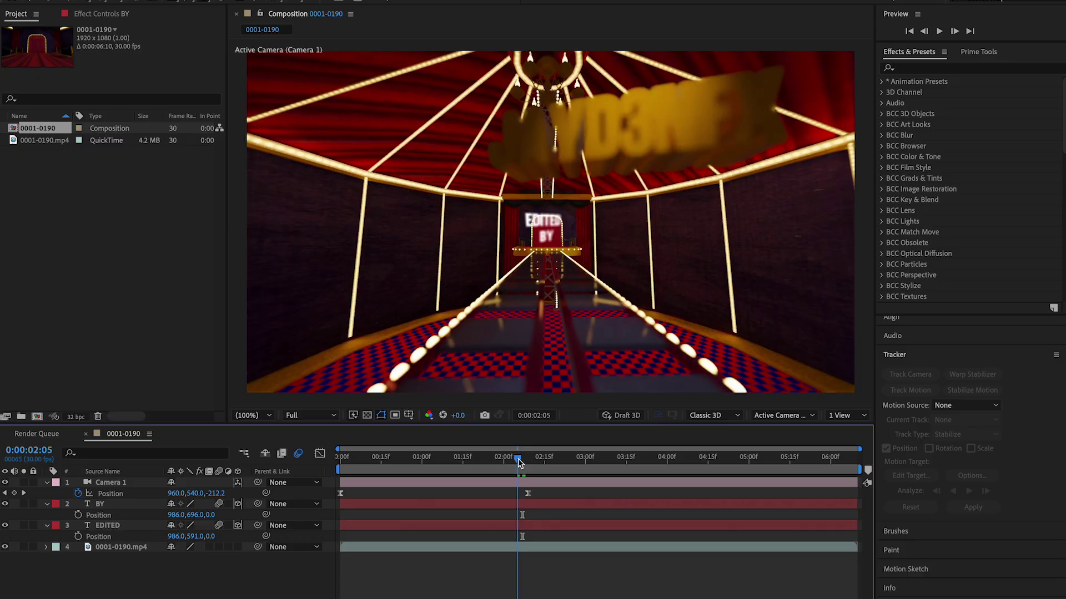
drag(519, 462, 566, 471)
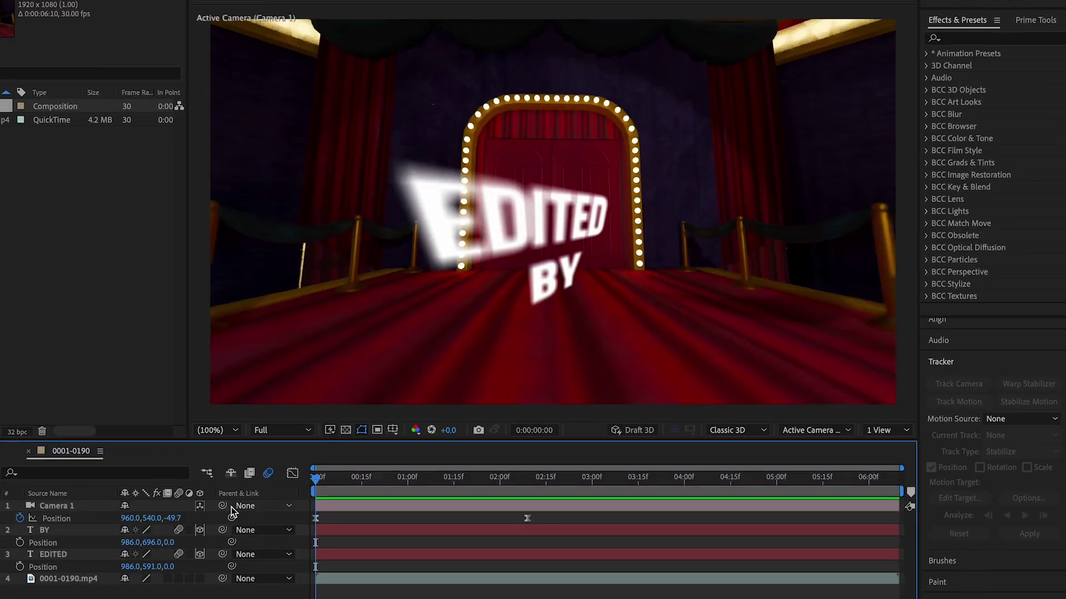
key(space)
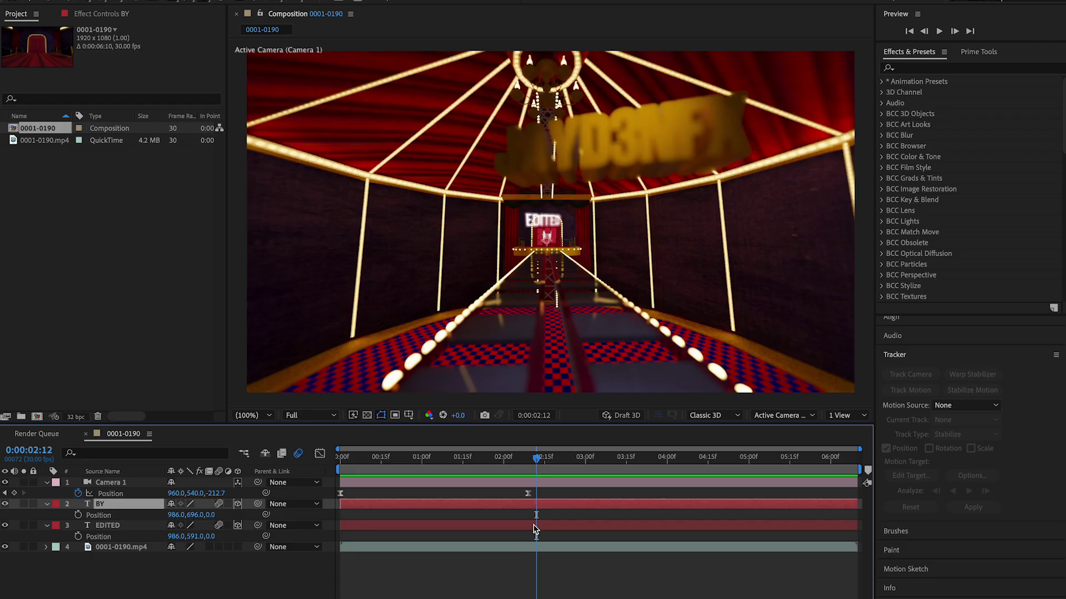
- Split the BY and EDITED layers at 0:00:02:12 and delete the parts after the split
shift+click(534, 526)
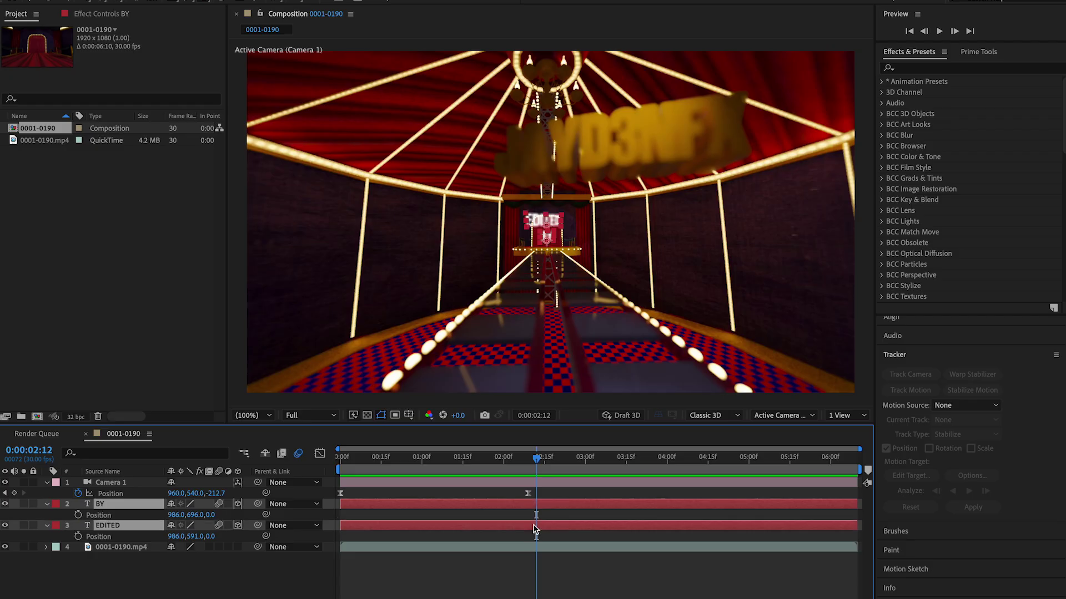
key(ctrl+shift+d)
key(Delete)
- Paste copies of the flicker opacity keyframes along the text layers, shift EDITED's keyframes slightly earlier, and preview the flicker
drag(533, 461, 487, 467)
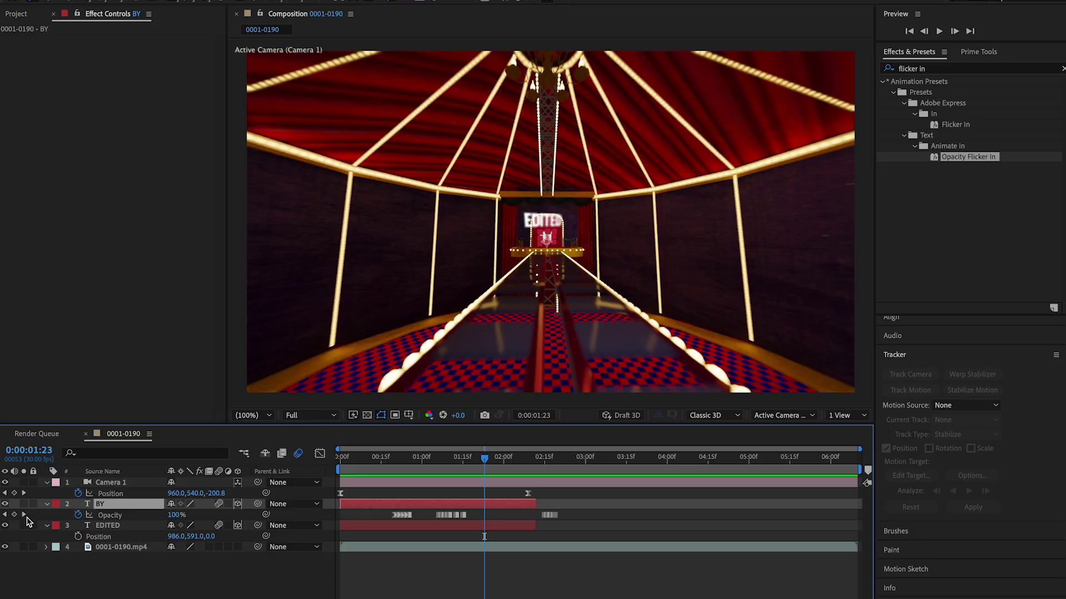
click(522, 457)
key(super+v)
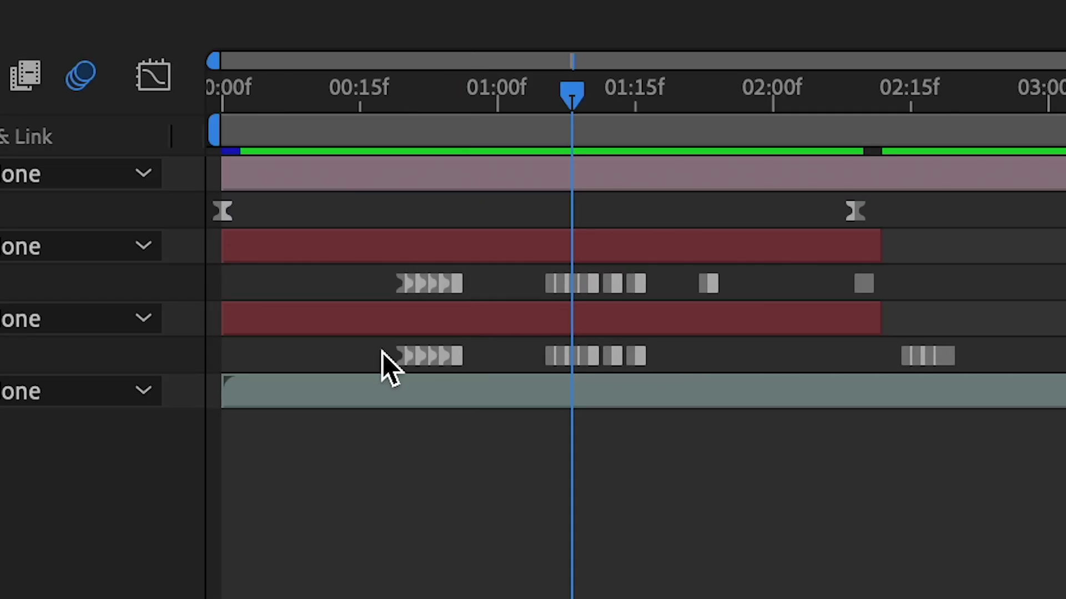
drag(660, 341, 353, 366)
drag(443, 356, 398, 361)
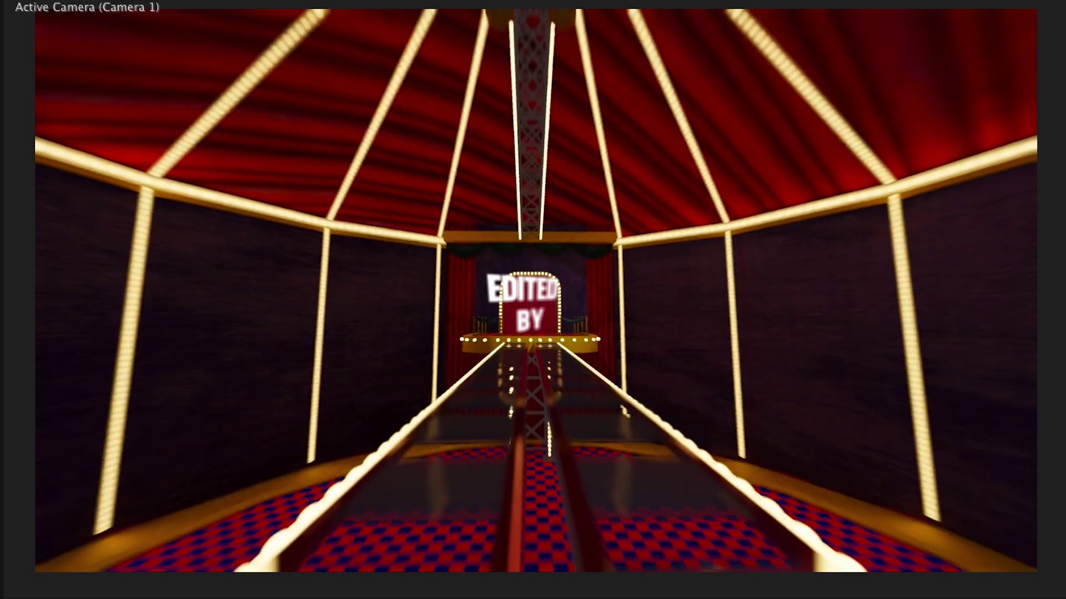
key(space)
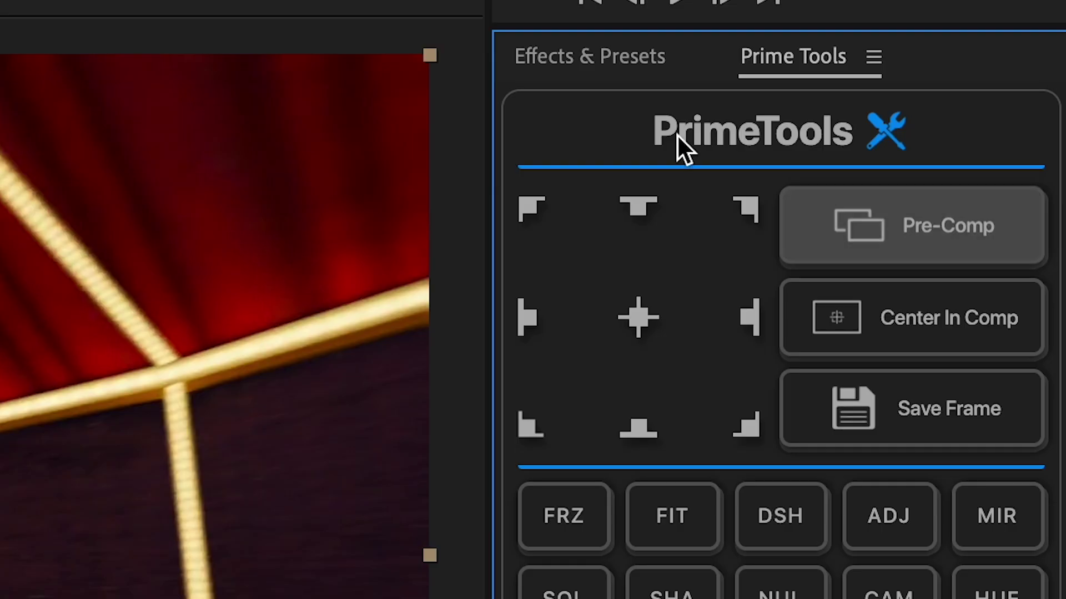
- Search the effects and presets for Panning and apply that preset to the pre-comp layer
click(602, 62)
click(724, 109)
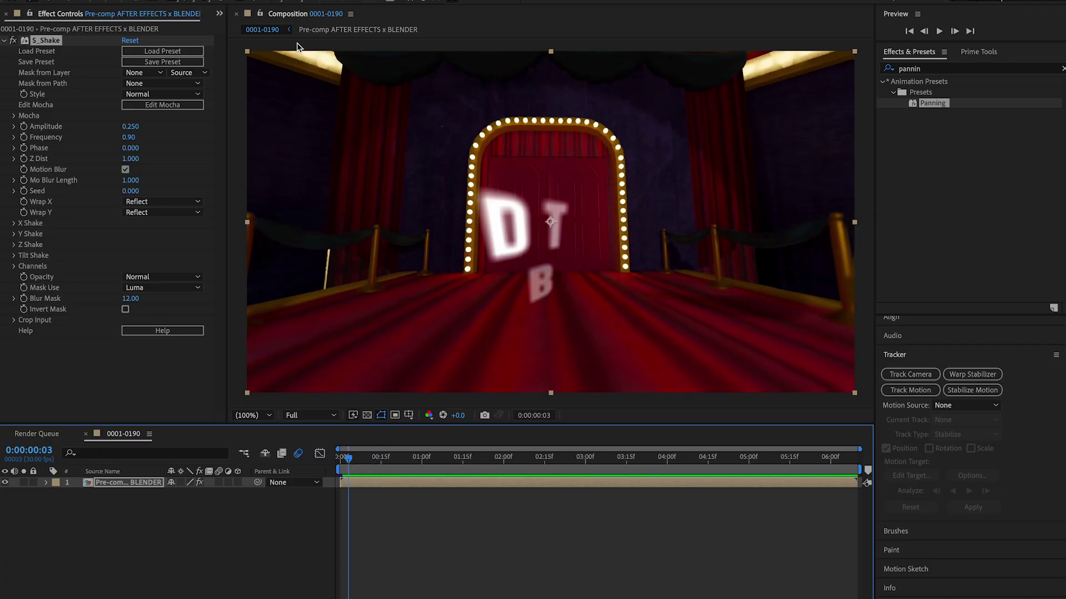
- Create a black 1920 × 1080 px solid layer named Black Solid 1 above the pre-comp
click(255, 31)
mouse_move(278, 90)
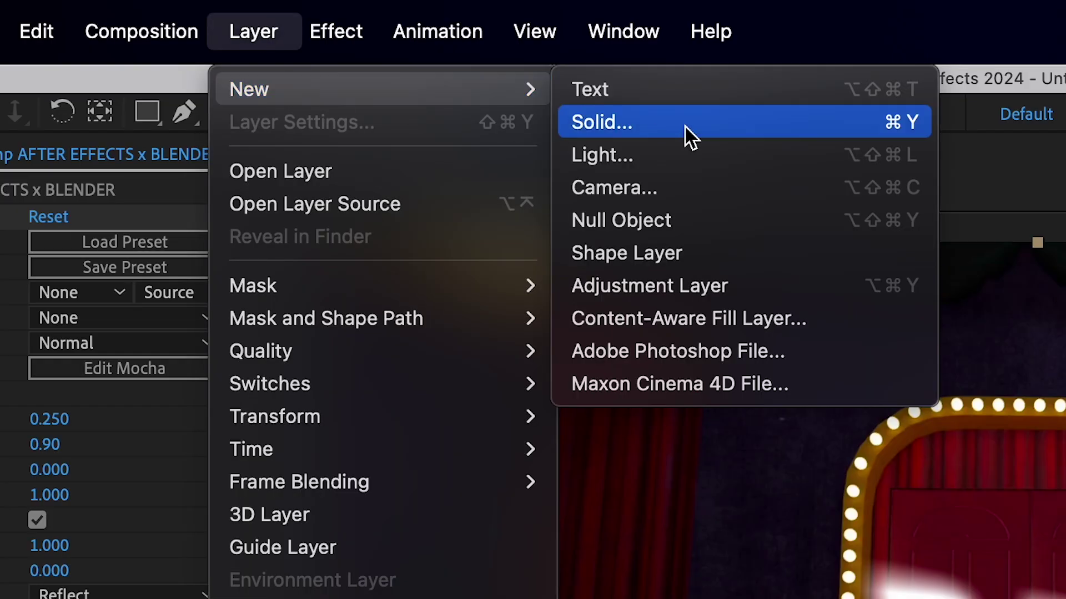
click(684, 128)
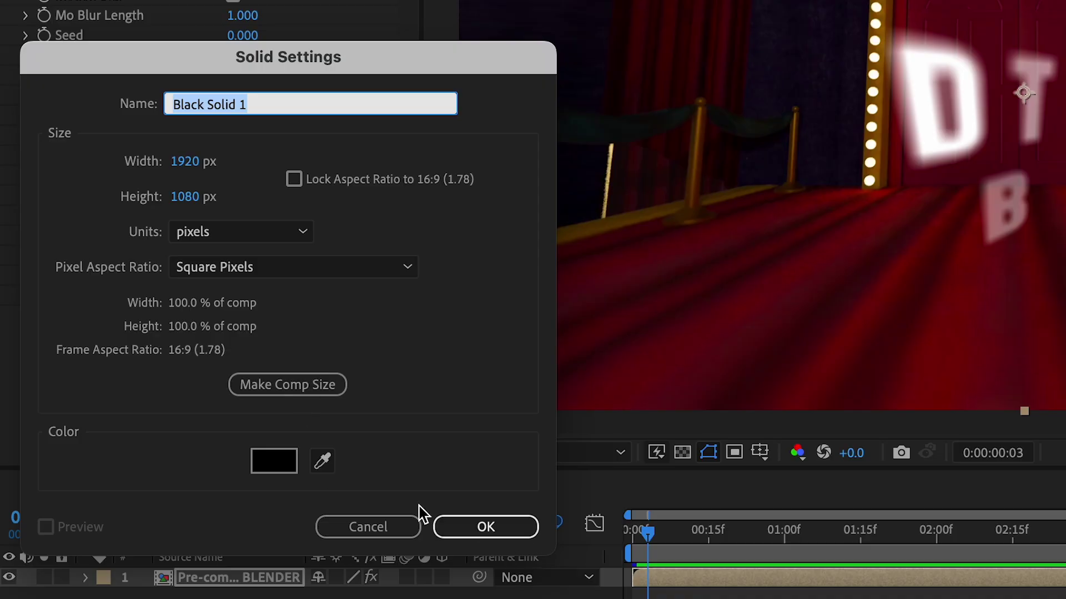
click(478, 526)
- Search the effects and presets for cc jaws and apply CC Jaws to the black solid layer
text(cc )
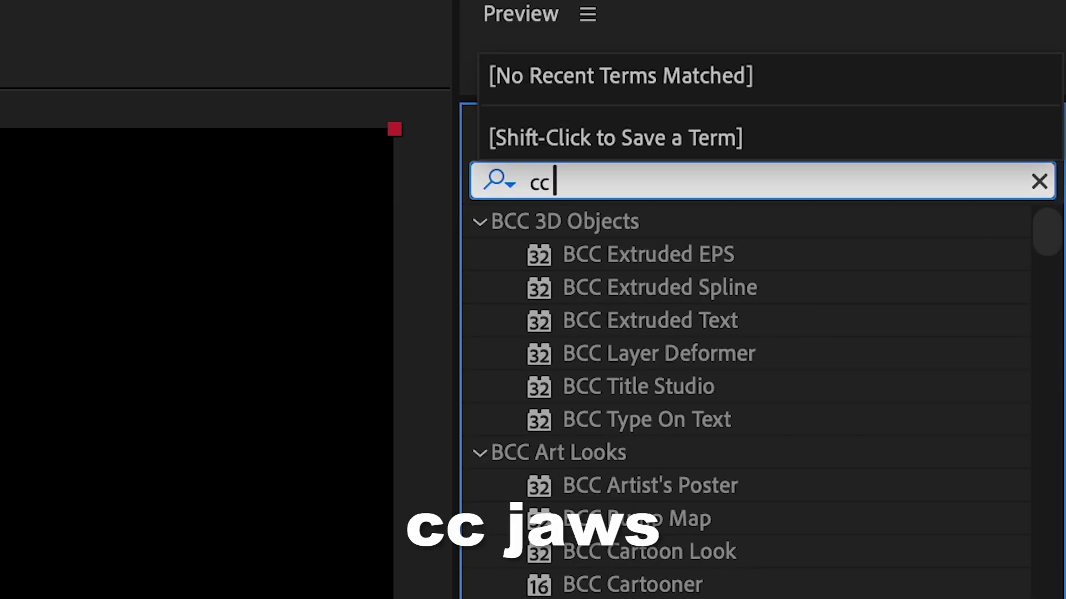
text(jaws)
drag(557, 259, 484, 496)
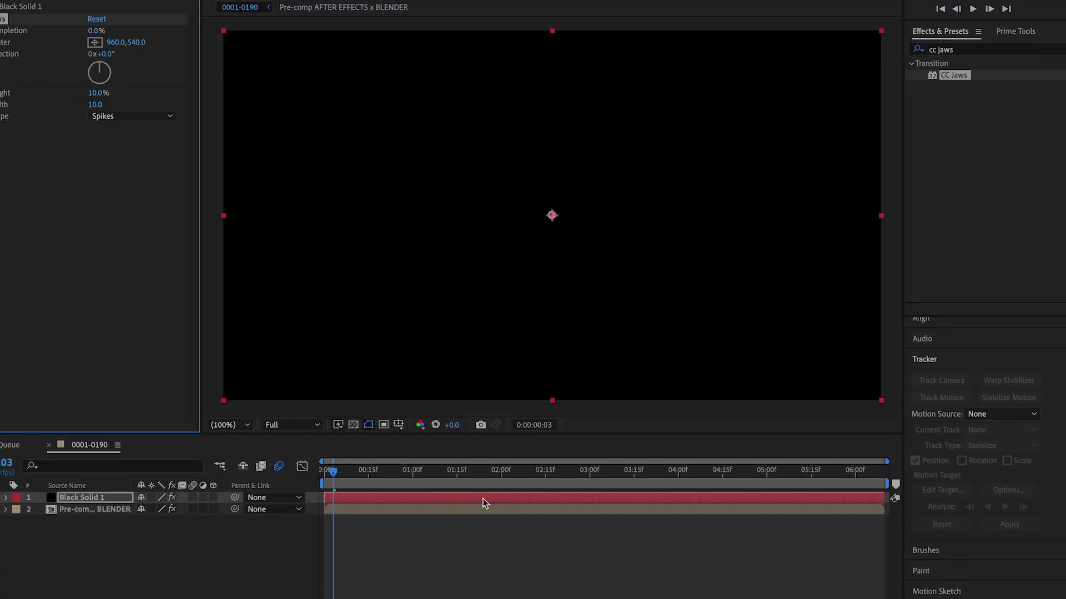
- Set the CC Jaws Height to 0% and keyframe Completion from 0% at the start to 100% at 0:00:00:22
drag(105, 37, 137, 52)
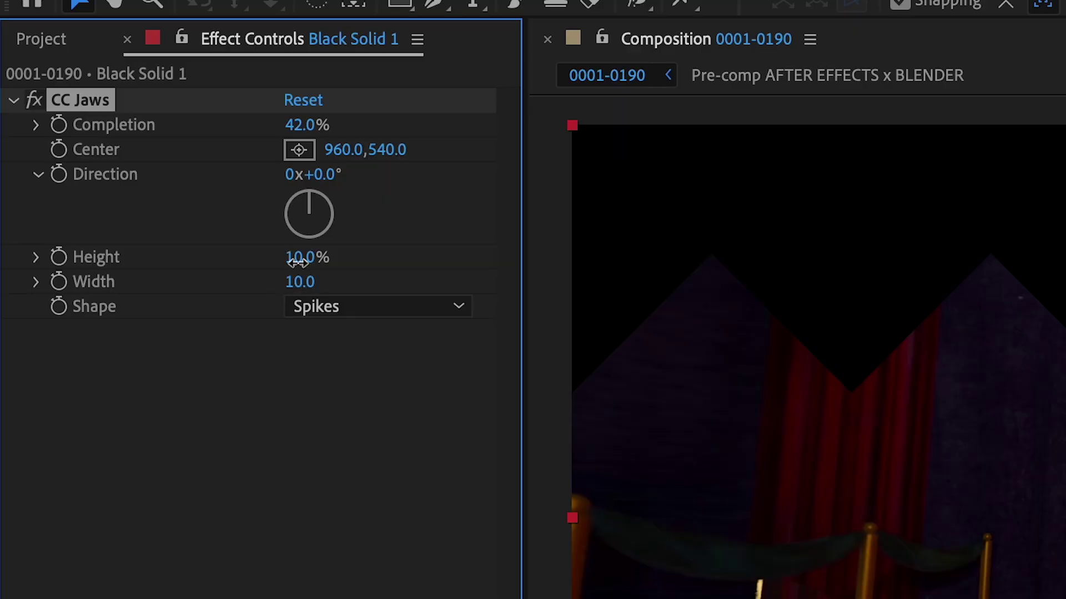
drag(299, 261, 263, 251)
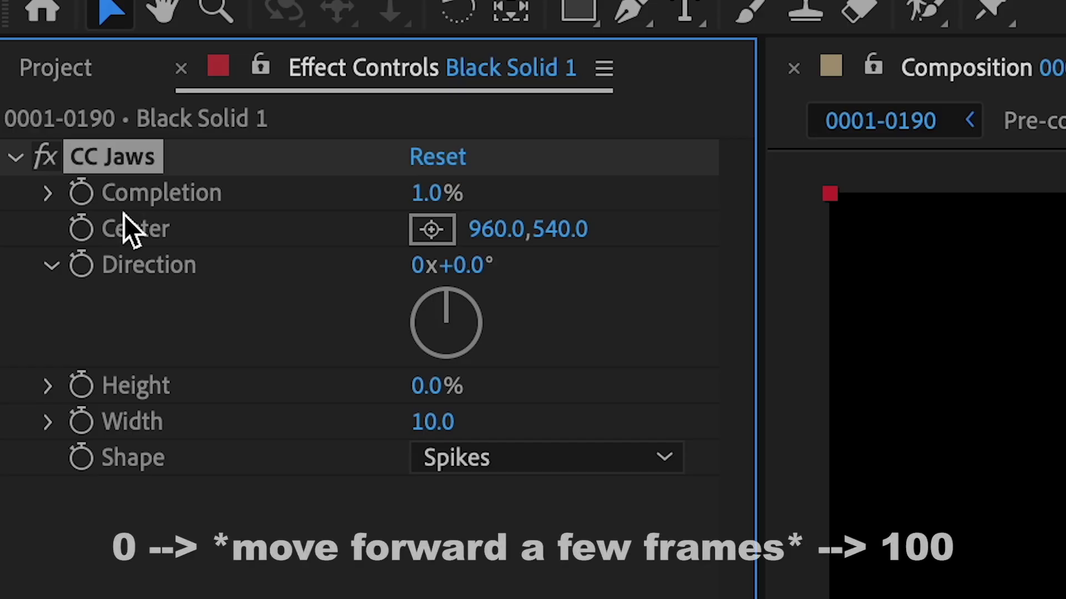
click(24, 51)
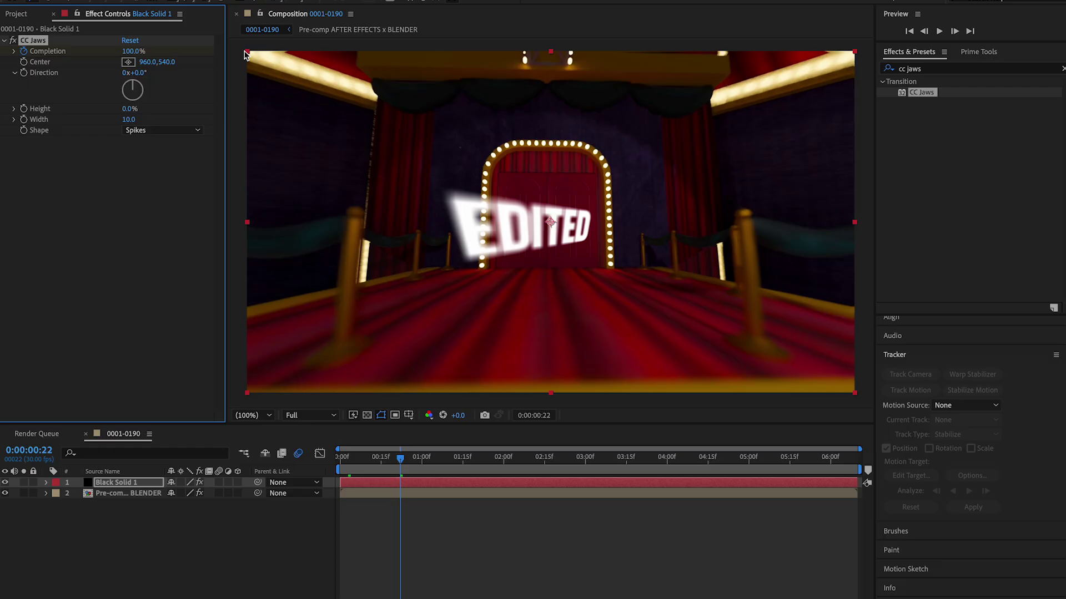
- Reveal the solid's Completion keyframes, apply Easy Ease to them and show their curve in the Graph Editor
key(u)
drag(752, 287, 353, 334)
key(F9)
key(shift+F3)
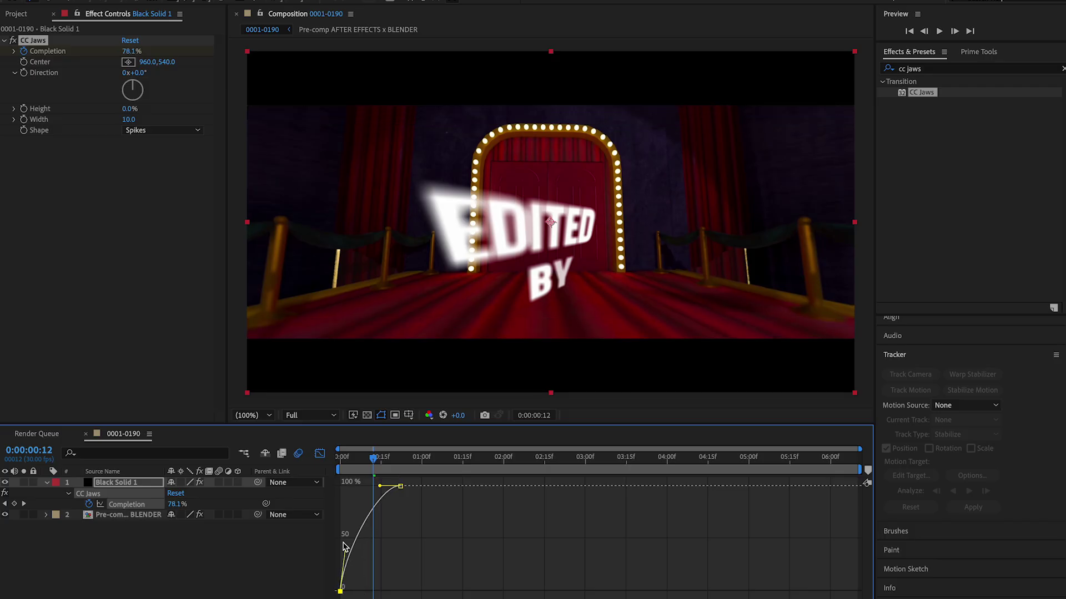
- Reshape the Completion curve with a steep start for the opening bars and longer ease handles on the closing segment
drag(345, 546, 340, 535)
drag(379, 486, 368, 492)
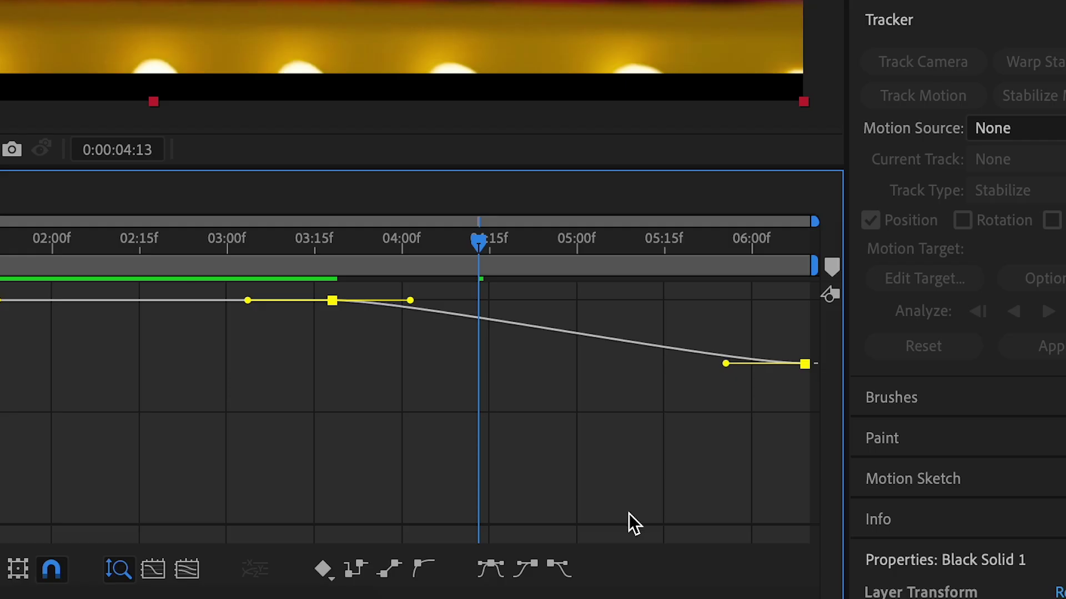
drag(408, 296, 575, 292)
drag(725, 364, 600, 367)
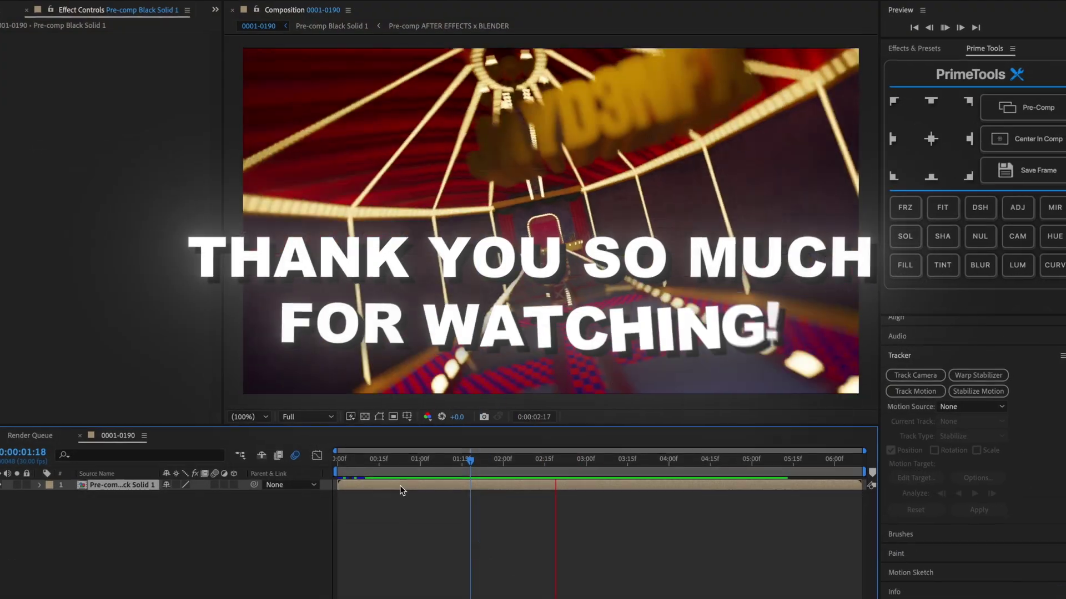